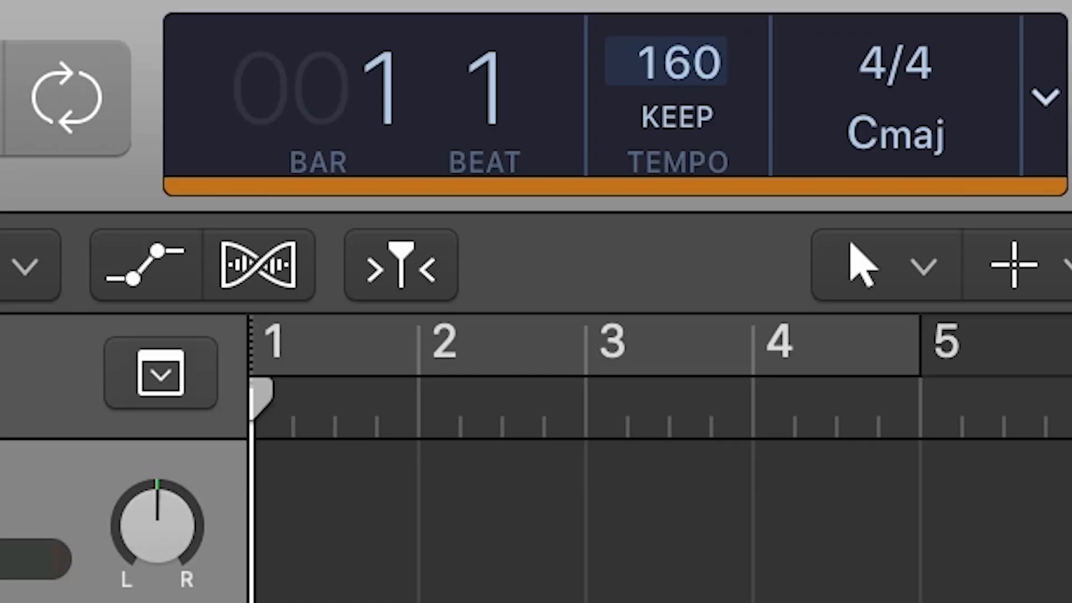
Load the Ample Guitar instrument on the software instrument track and close its window.
left_click(640, 346)
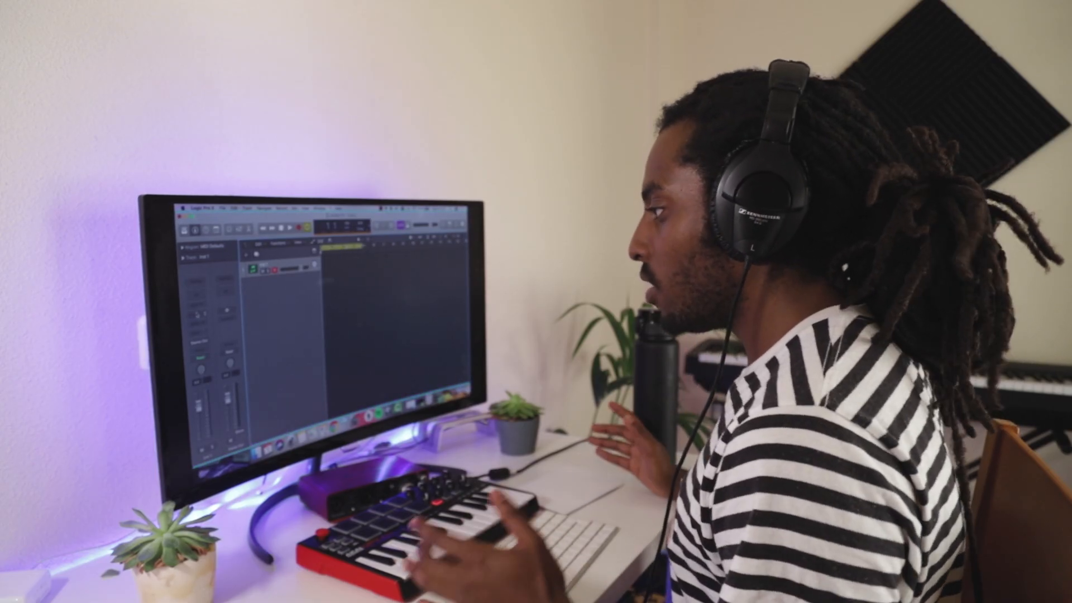
left_click(197, 316)
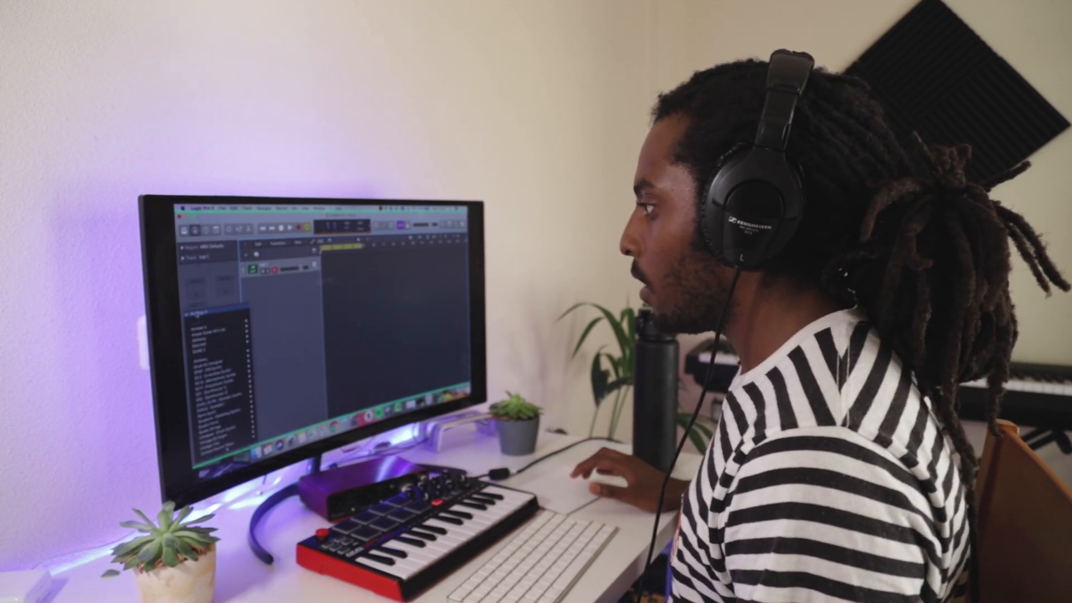
mouse_move(222, 333)
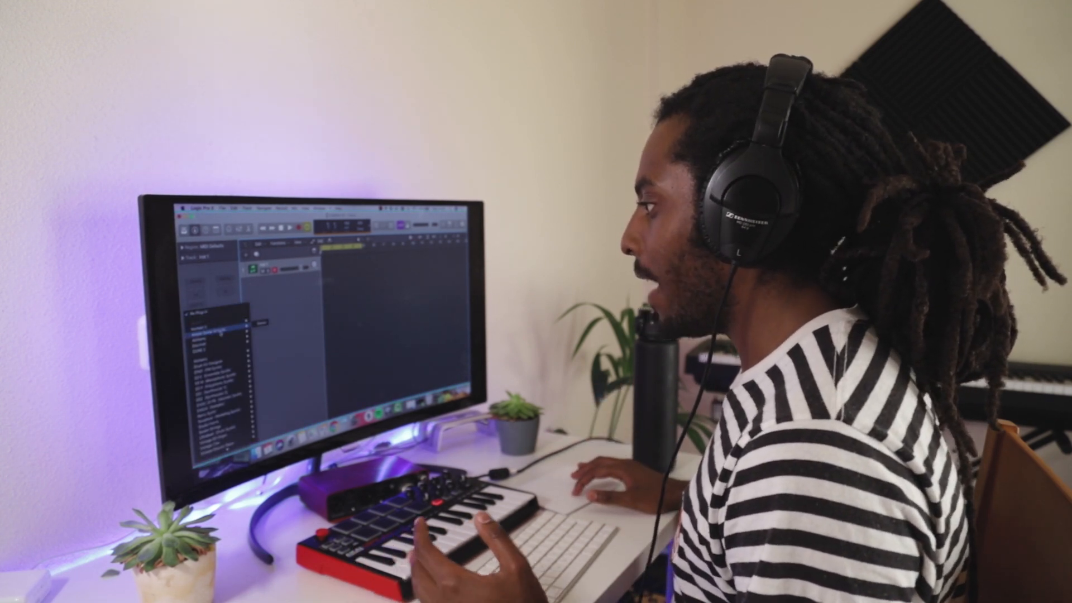
left_click(260, 323)
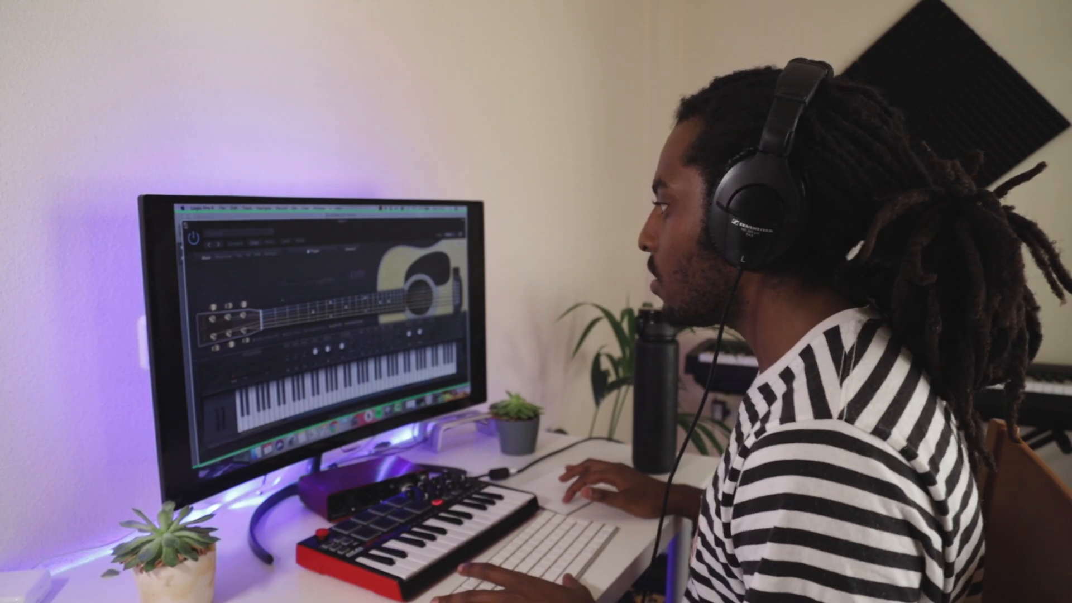
left_click(186, 225)
Create an empty MIDI region at bar 1 of the instrument track and extend it to four bars.
right_click(329, 263)
left_click(335, 281)
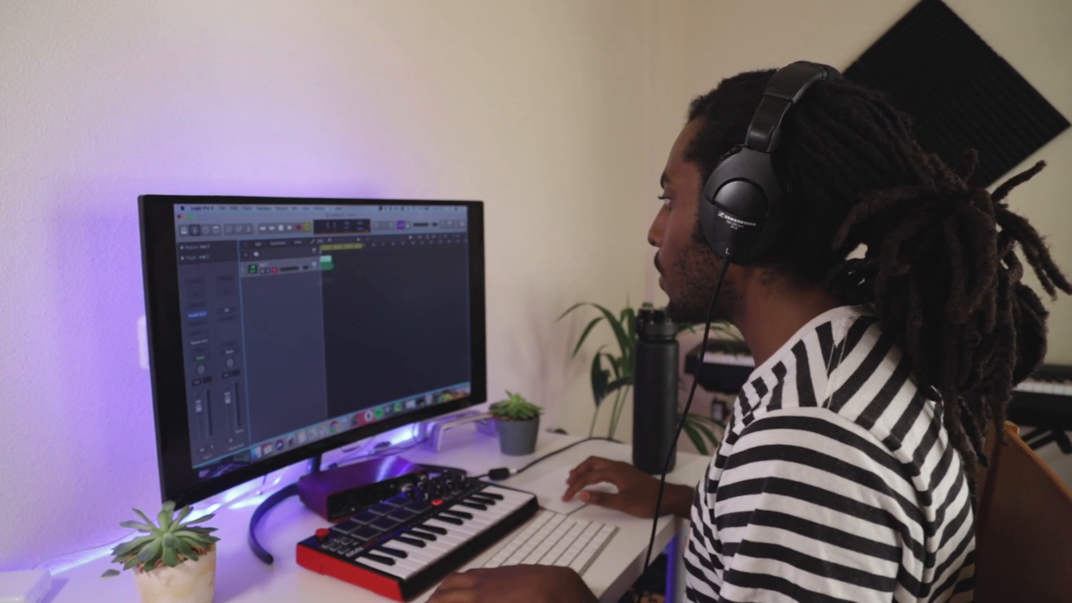
left_click_drag(332, 268, 362, 265)
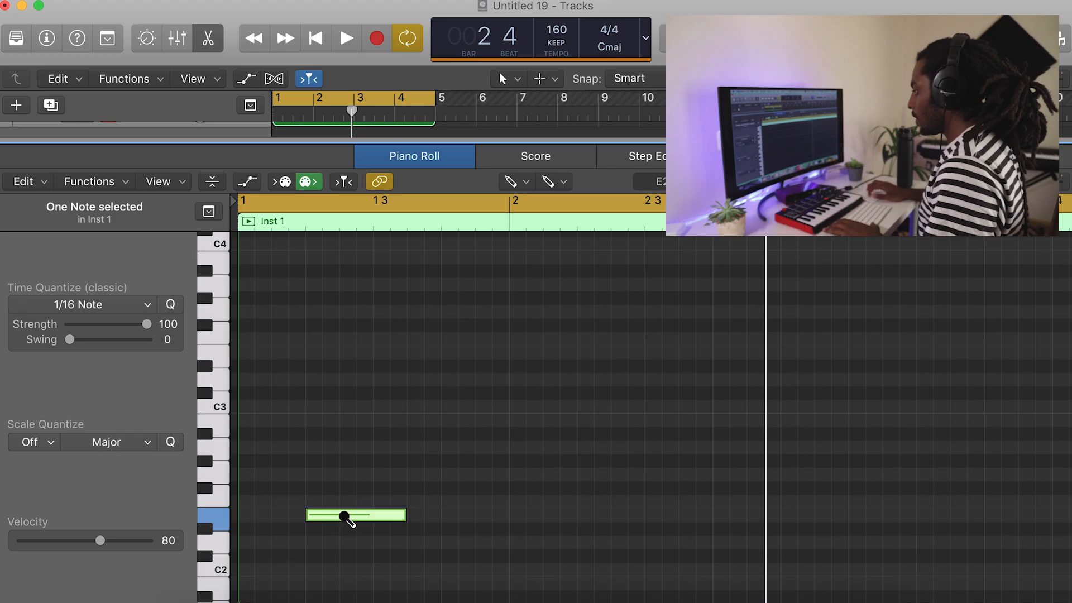
Draw a D#2 note at the start of bar 1 and an A#2 note on beat 2, and play them back.
left_click_drag(347, 518, 275, 528)
key("space")
key("space")
key("space")
key("space")
left_click(295, 480)
mouse_move(324, 475)
left_mouse_down()
mouse_move(325, 427)
mouse_move(335, 436)
left_mouse_up()
key("space")
Add an F#3 note on beat 3 of bar 1 and an F3 note half a beat after it.
key("space")
left_click(364, 366)
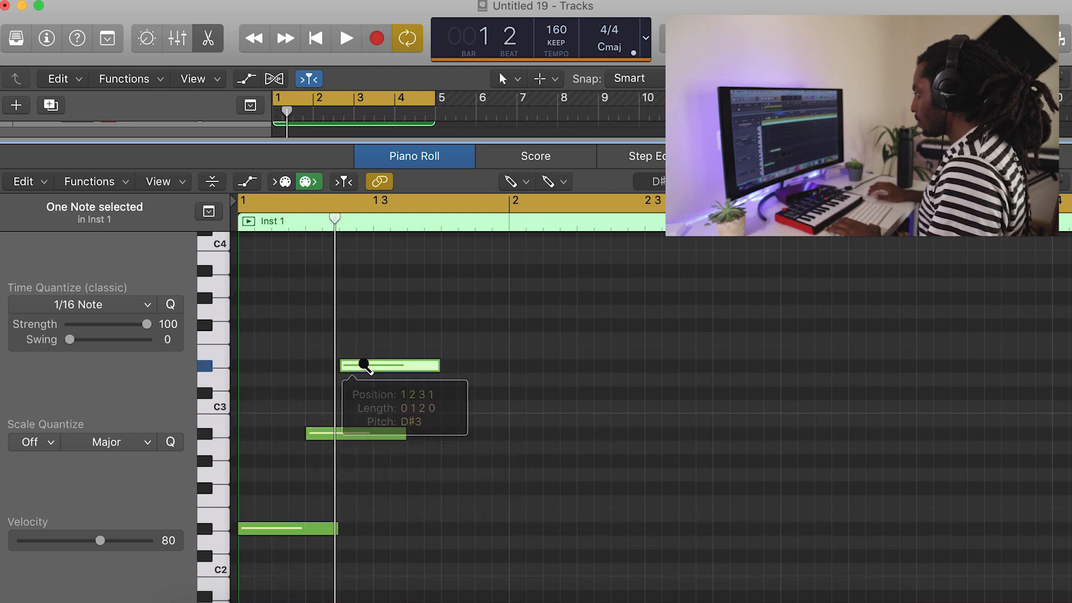
left_click_drag(373, 363, 412, 326)
key("space")
key("space")
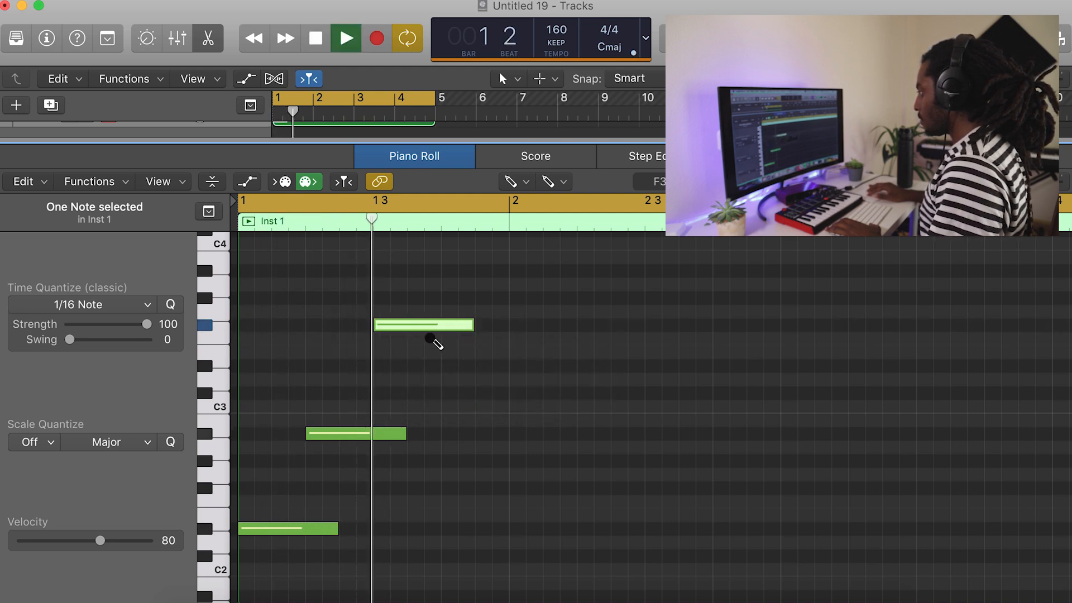
key("space")
left_click(419, 339)
scroll(566, 552, "down", 3)
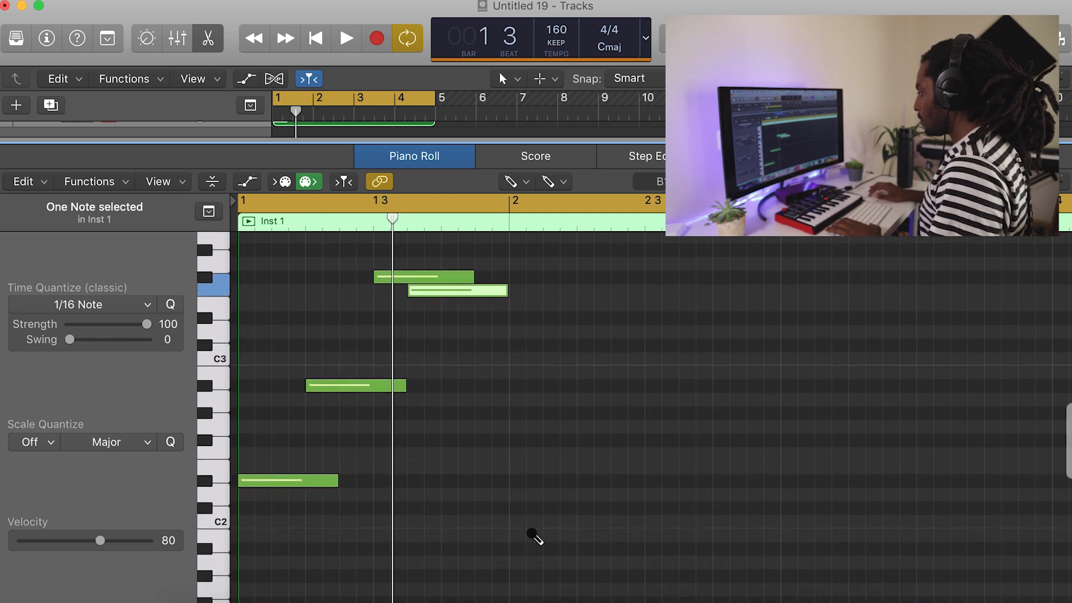
Fill bar 2 with a C#2 note on beat 2, a C#3 note on beat 3 and a D#3 note on beat 4.
left_click_drag(531, 510, 534, 511)
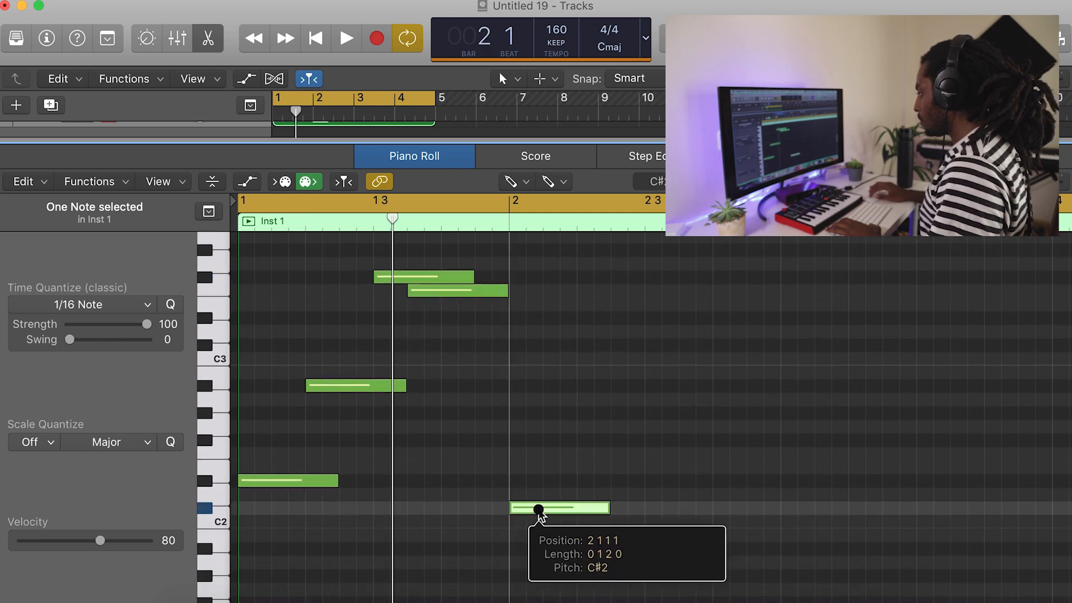
key("space")
key("space")
left_click_drag(568, 509, 608, 509)
left_click(626, 414)
mouse_move(655, 413)
left_mouse_down()
mouse_move(642, 346)
mouse_move(652, 357)
mouse_move(650, 344)
mouse_move(673, 343)
left_mouse_up()
left_click_drag(678, 302, 690, 316)
key("space")
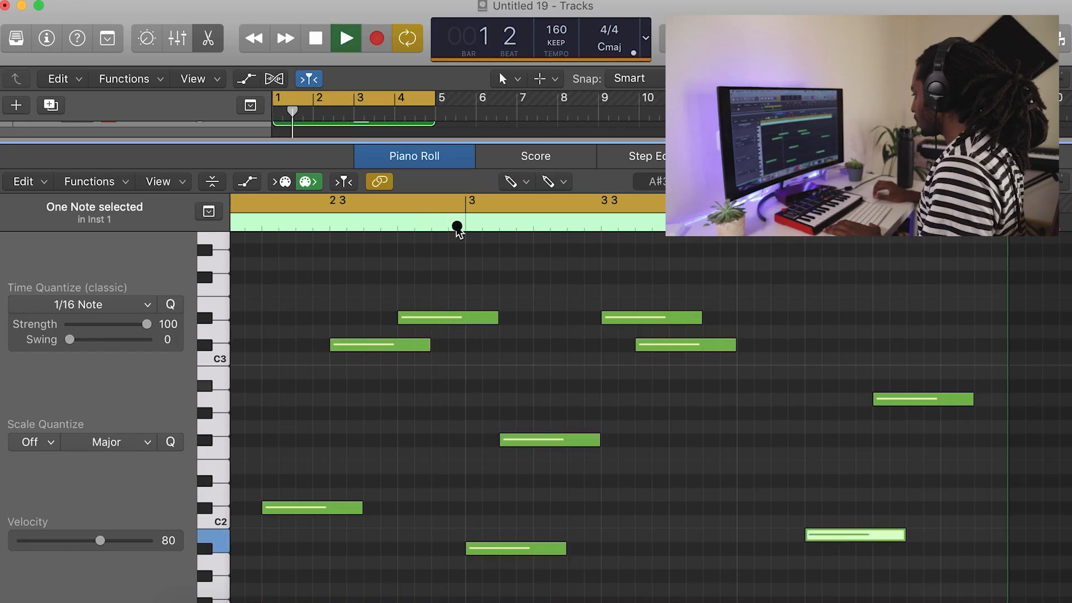
Move the F#2 note in bar 3 half a beat later, onto beat 2, while auditioning the melody.
left_click_drag(559, 441, 594, 442)
key("space")
left_click(448, 219)
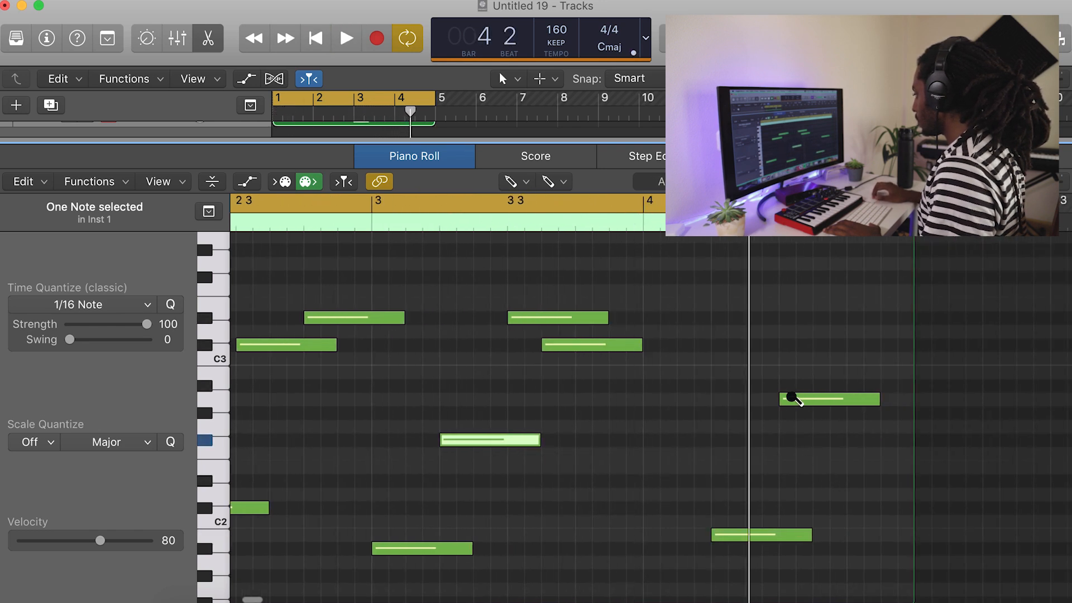
Raise the A2 note in bar 4 to A#2 and add a B2 note on beat 4.
left_click_drag(797, 393, 796, 386)
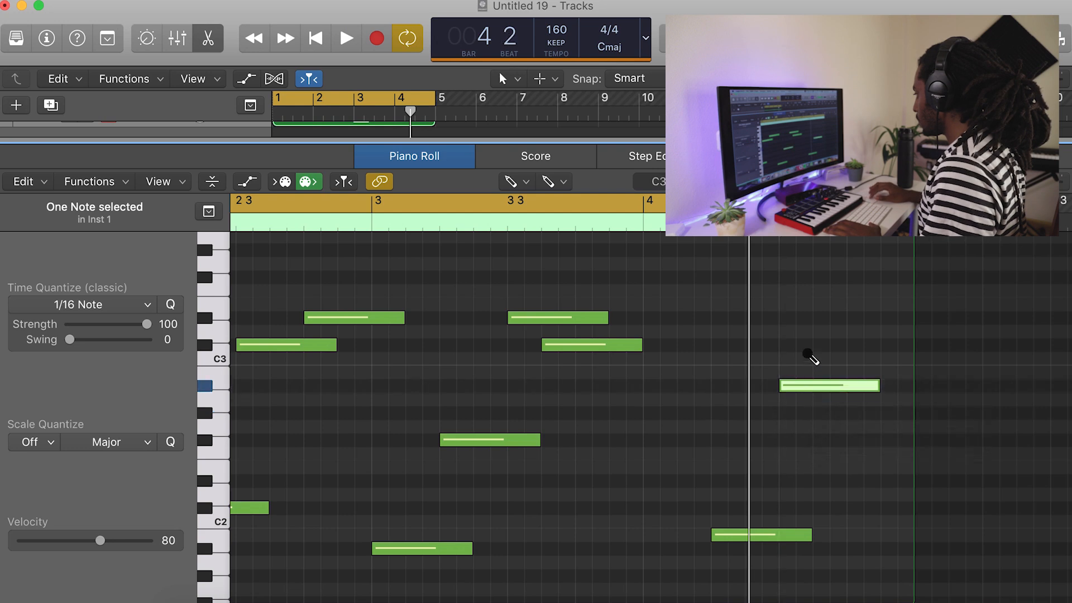
left_click(810, 357)
mouse_move(843, 359)
left_mouse_down()
mouse_move(815, 375)
mouse_move(859, 373)
left_mouse_up()
key("space")
key("space")
Select all notes in the region and lengthen them together.
scroll(732, 426, "down", 5)
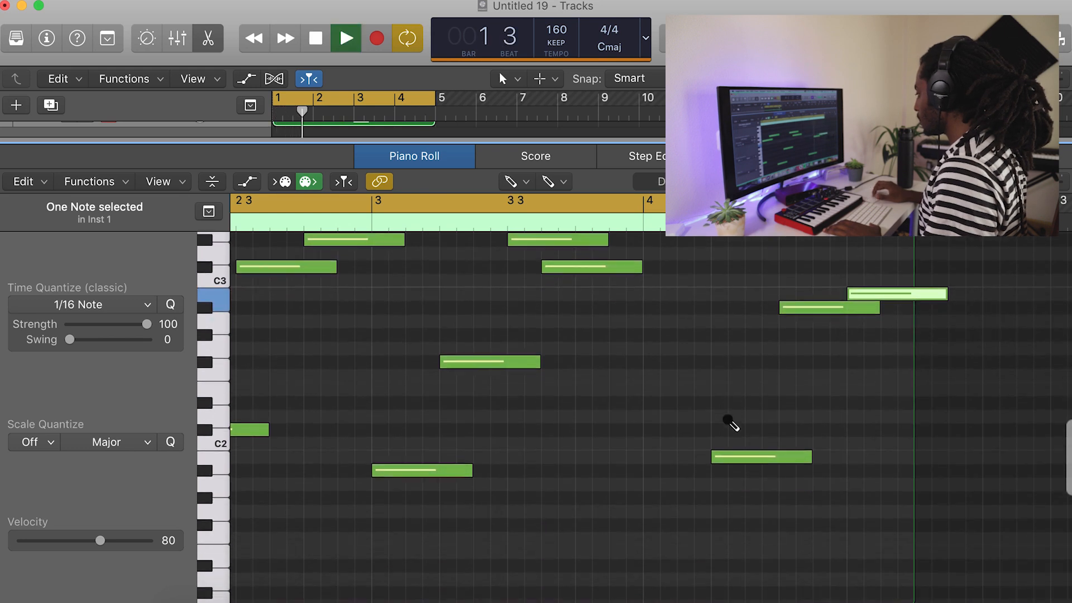
key("super+a")
left_click_drag(483, 469, 503, 482)
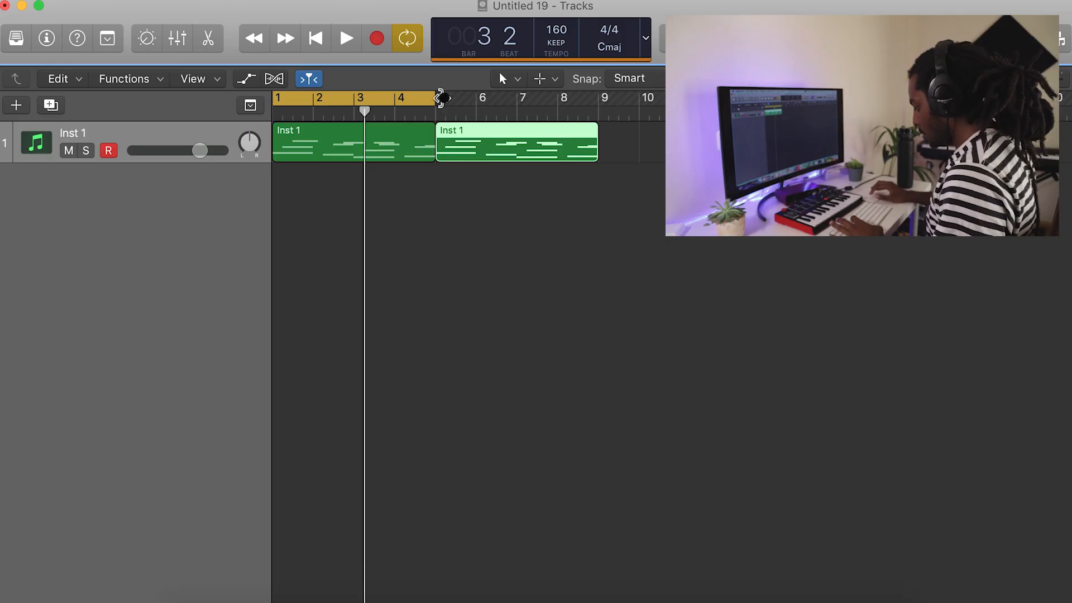
Set the cycle range to bars 7 and 8 and copy the D#2 note to B2 on beat 4 of bar 7.
left_click_drag(380, 105, 541, 101)
left_click_drag(447, 100, 521, 99)
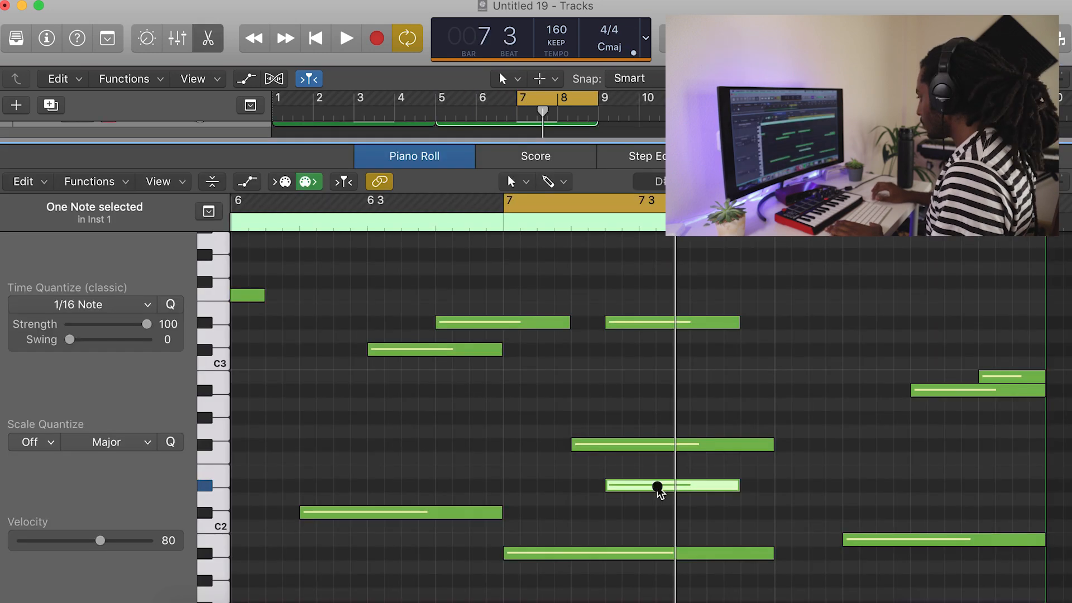
left_click_drag(658, 488, 742, 380)
key("space")
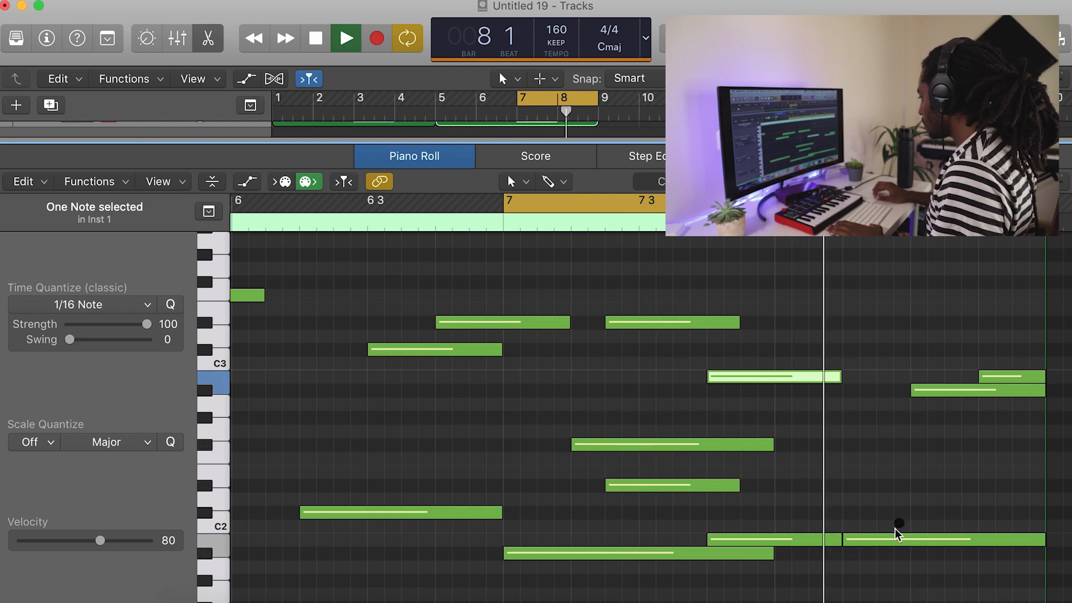
Shift the starts of the A#2 and B2 notes in bar 8 half a beat earlier and audition the change.
key("space")
left_click_drag(912, 391, 878, 390)
left_click_drag(977, 378, 928, 376)
key("space")
left_click(943, 490)
left_click_drag(929, 375, 943, 378)
left_click(915, 449)
key("space")
Try a copy of the D#2 note in bar 7 on F#2, audition it and delete it.
key("space")
left_click(653, 486)
key("space")
mouse_move(652, 442)
left_mouse_down()
mouse_move(652, 426)
mouse_move(652, 447)
left_mouse_up()
key("space")
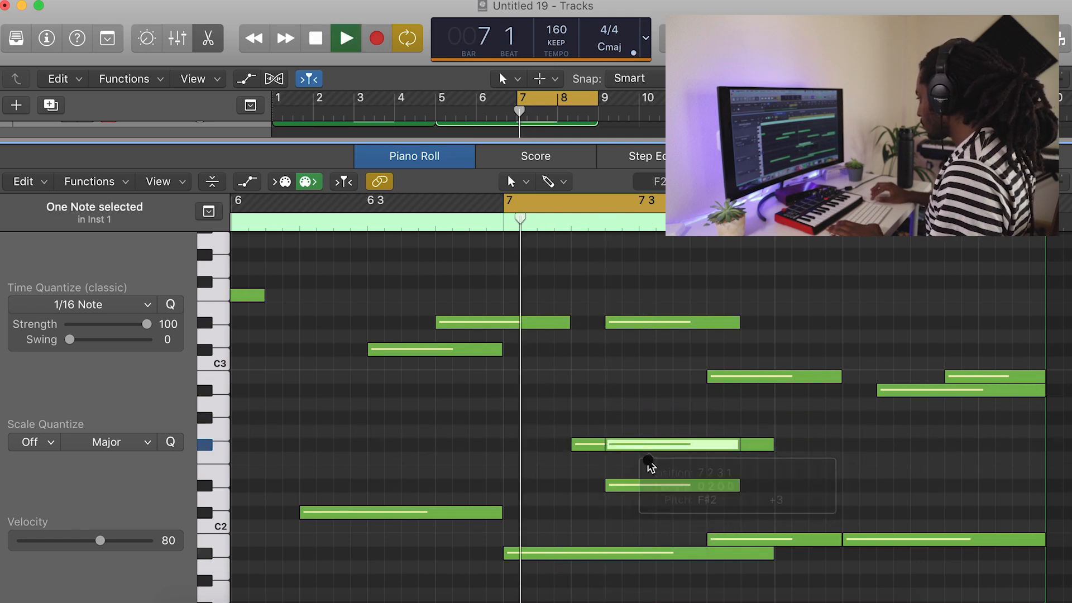
Play the loop and shorten the A#1 note in bar 7 to end where the B1 note begins.
key("space")
key("space")
key("space")
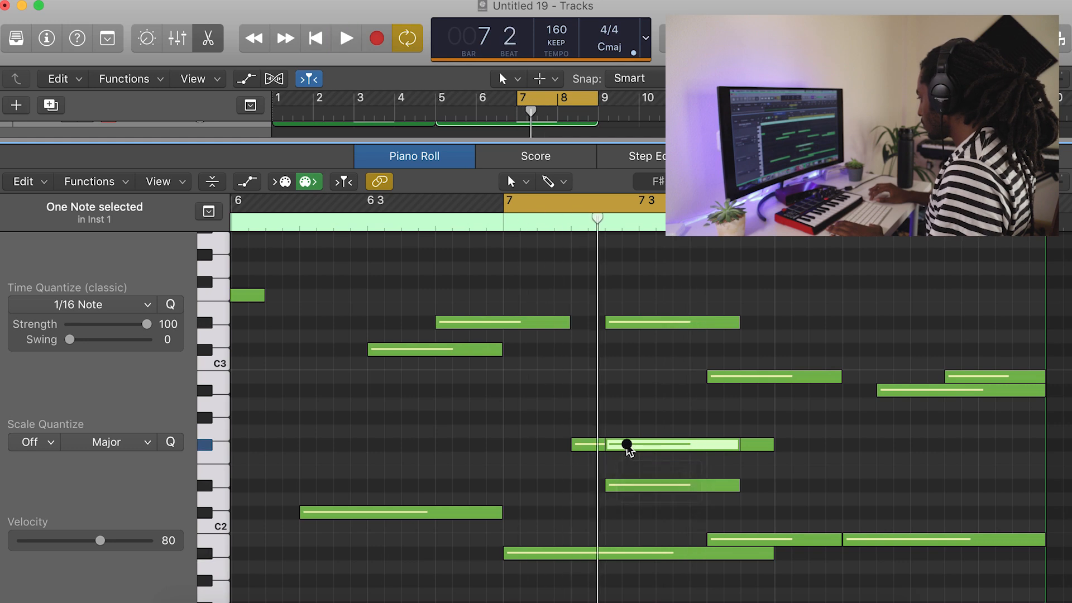
key("Delete")
key("space")
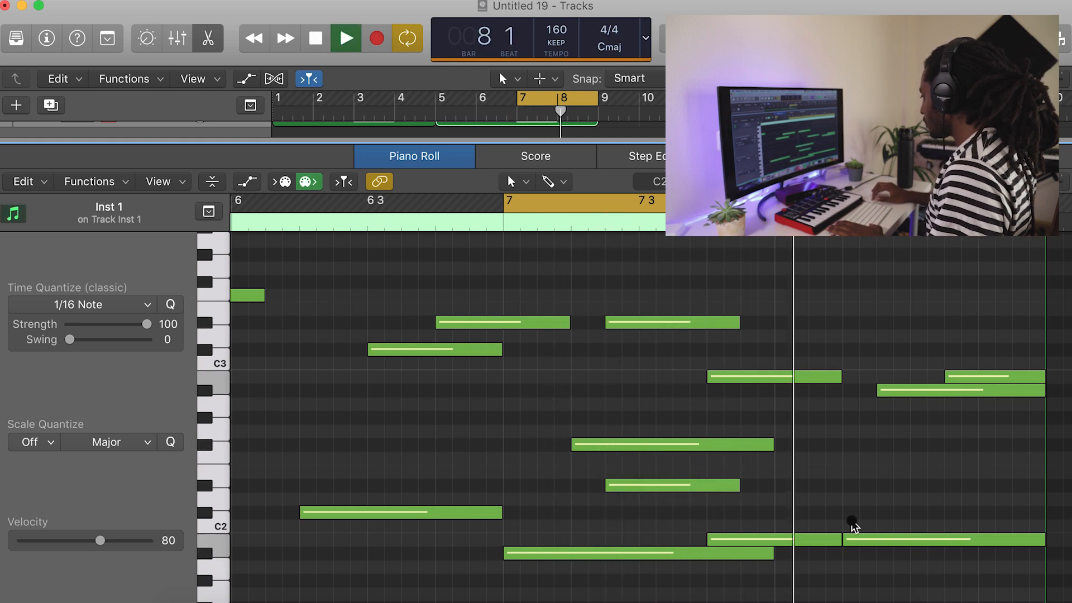
left_click_drag(770, 553, 700, 555)
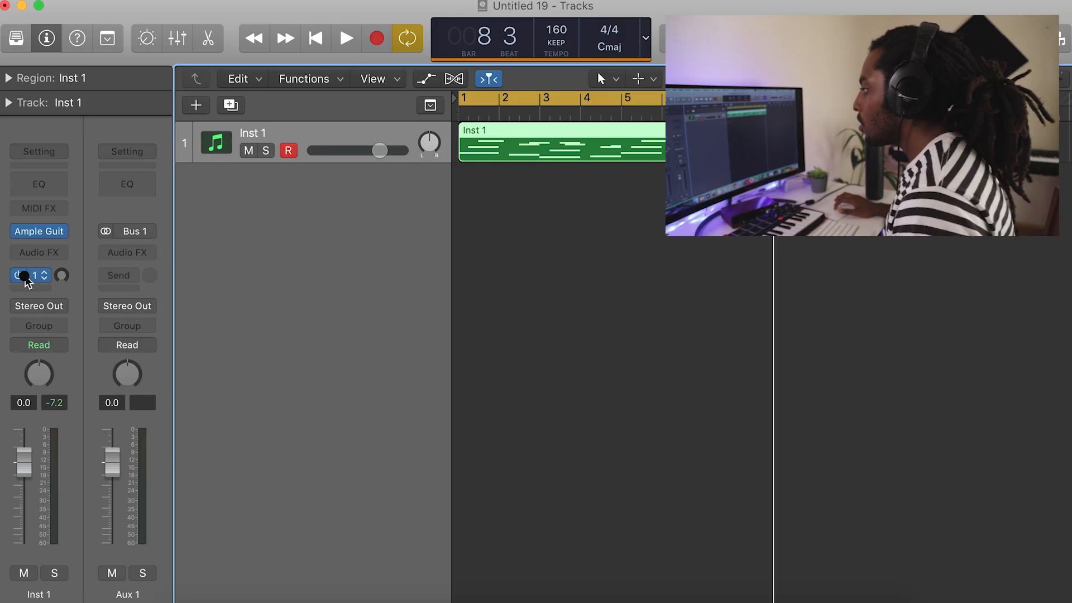
Insert a stereo ChromaVerb on the Bus 1 aux channel and set the Inst 1 send level to about -9.6.
left_click(122, 262)
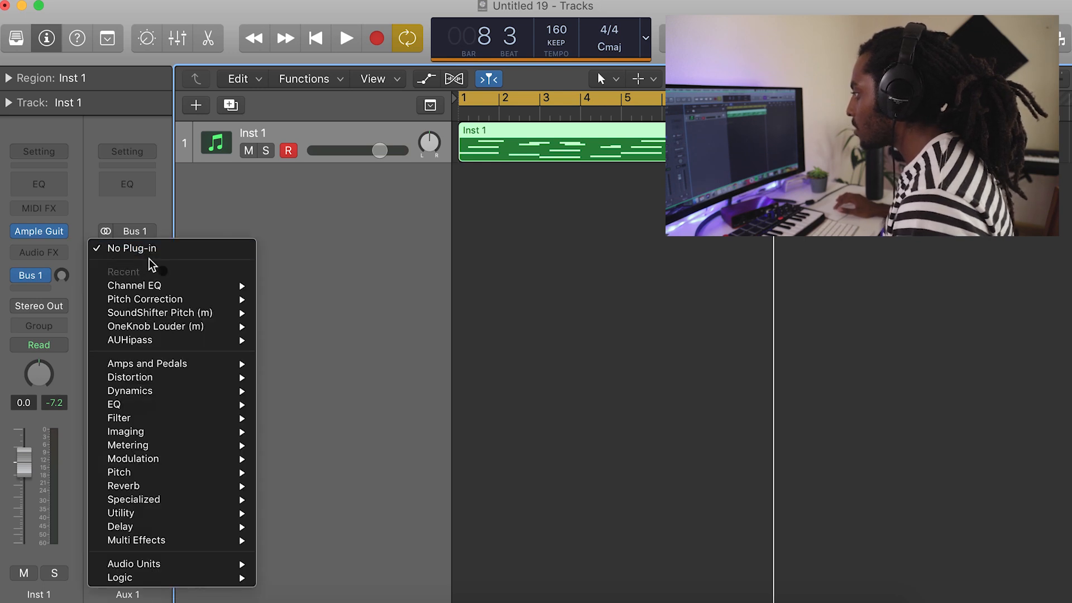
mouse_move(162, 486)
mouse_move(359, 486)
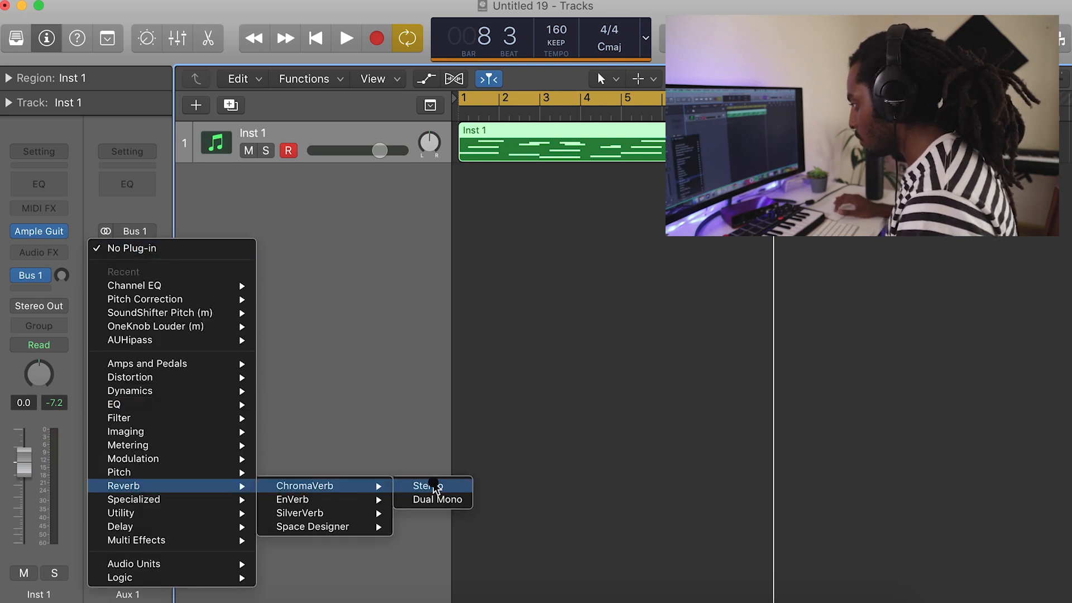
left_click(434, 487)
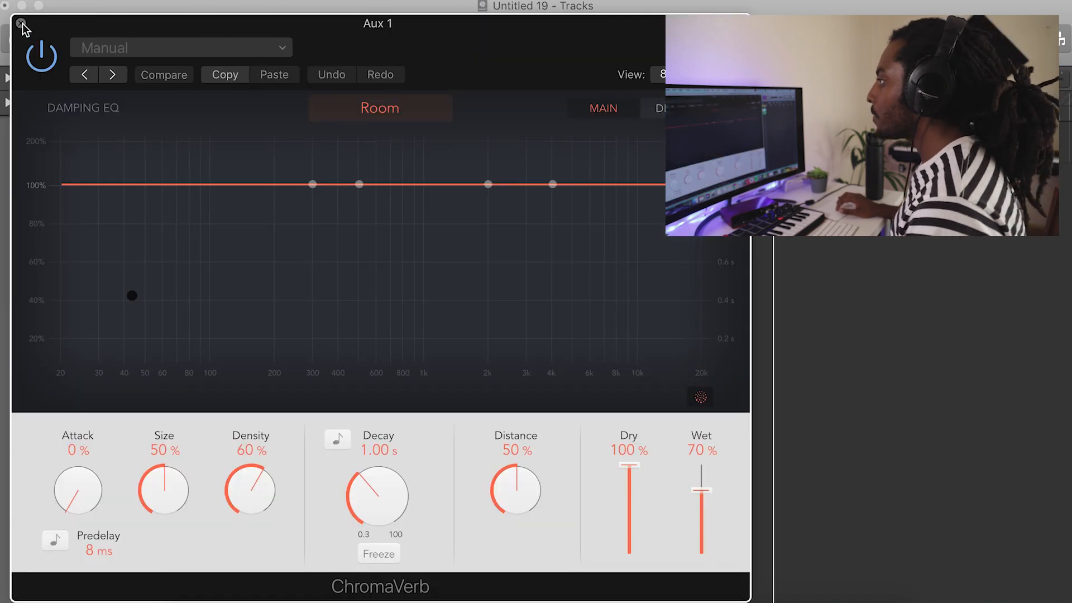
left_click(21, 22)
left_click_drag(62, 276, 55, 225)
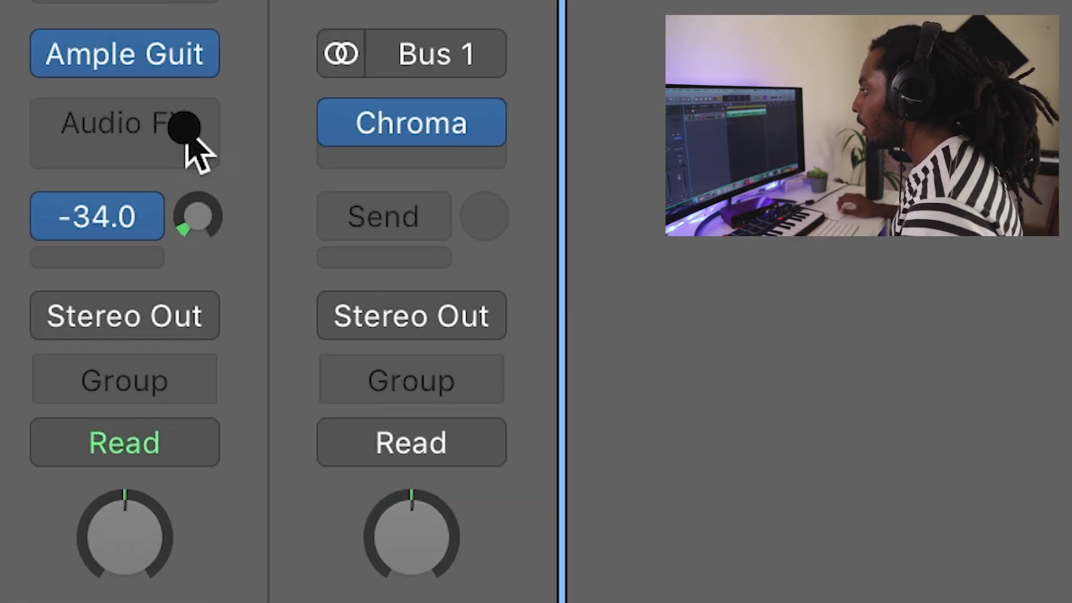
left_click_drag(188, 161, 190, 146)
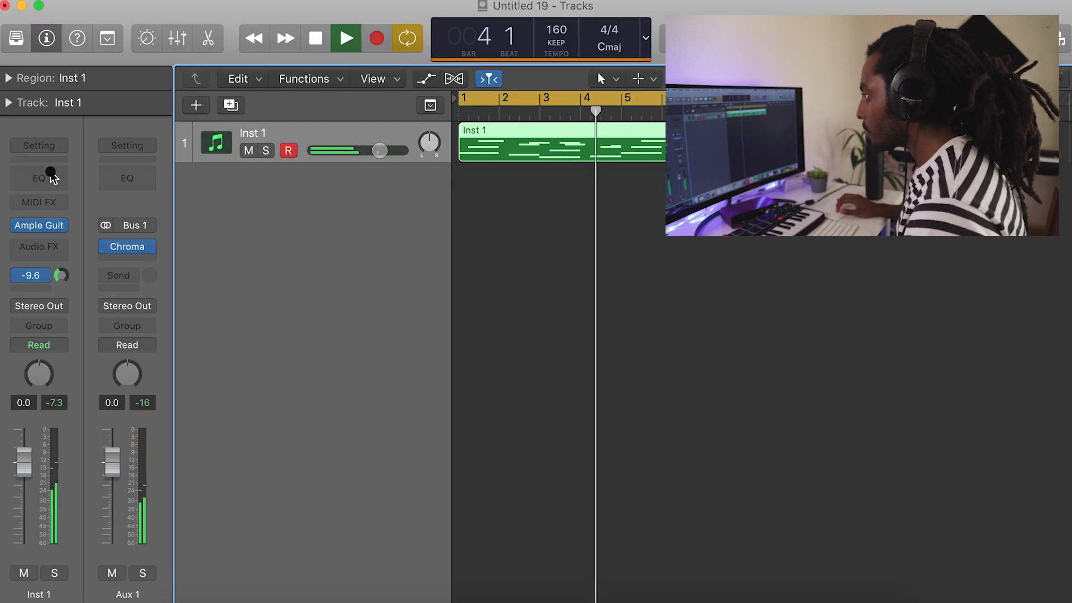
Add an EQ to the Inst 1 channel and adjust its low-frequency band.
left_click(51, 172)
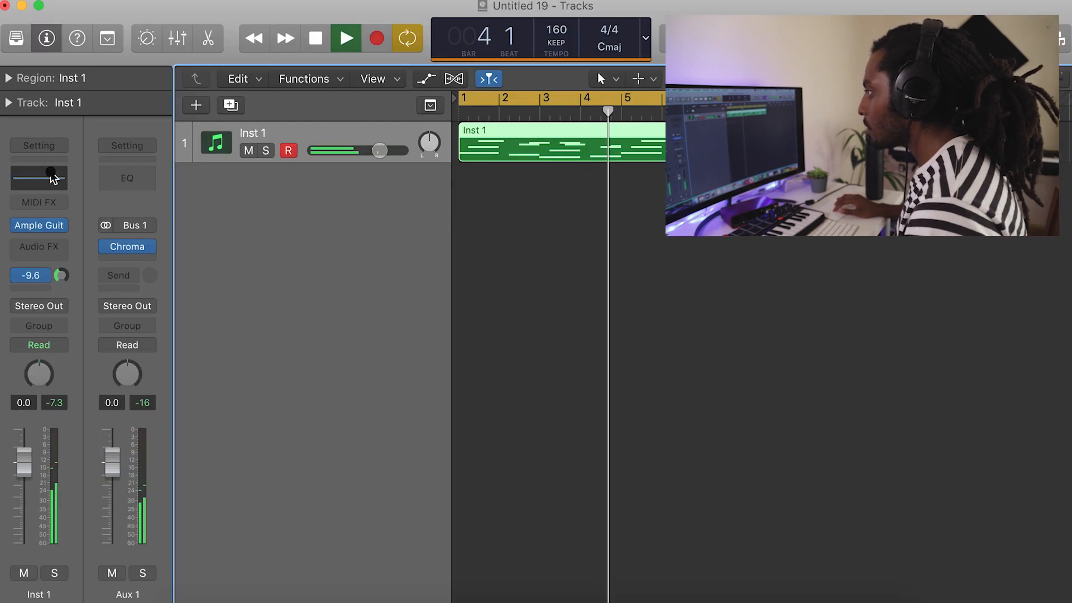
left_click(85, 104)
left_click_drag(44, 242, 184, 248)
left_click(72, 418)
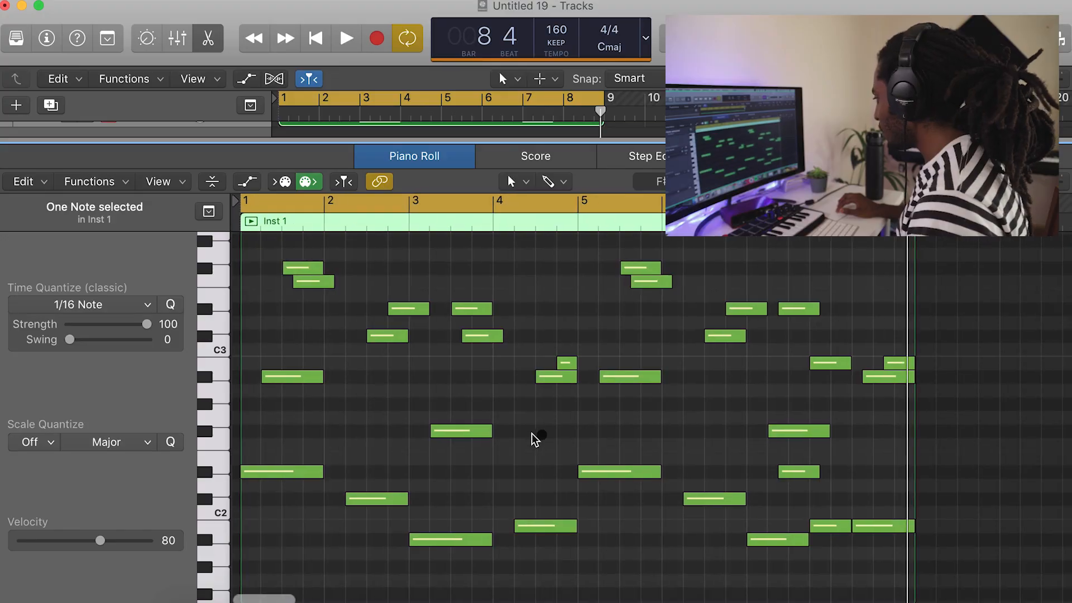
Lower seven scattered notes to velocity 60 and raise a group including bar 2's C#3 and bar 5's F#3 to velocity 92.
scroll(535, 440, "up", 3)
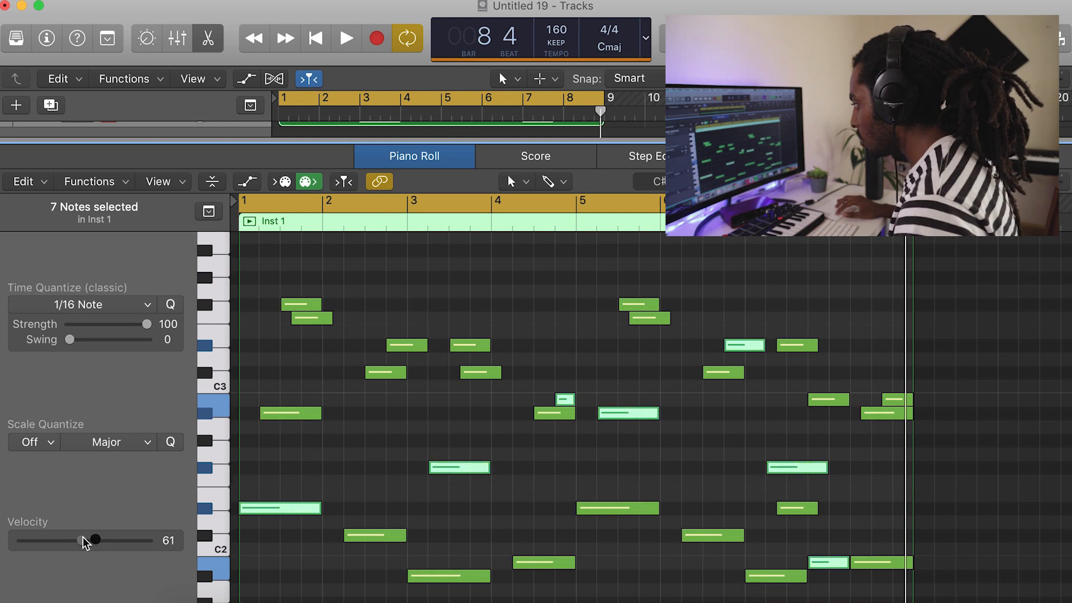
left_click(367, 450)
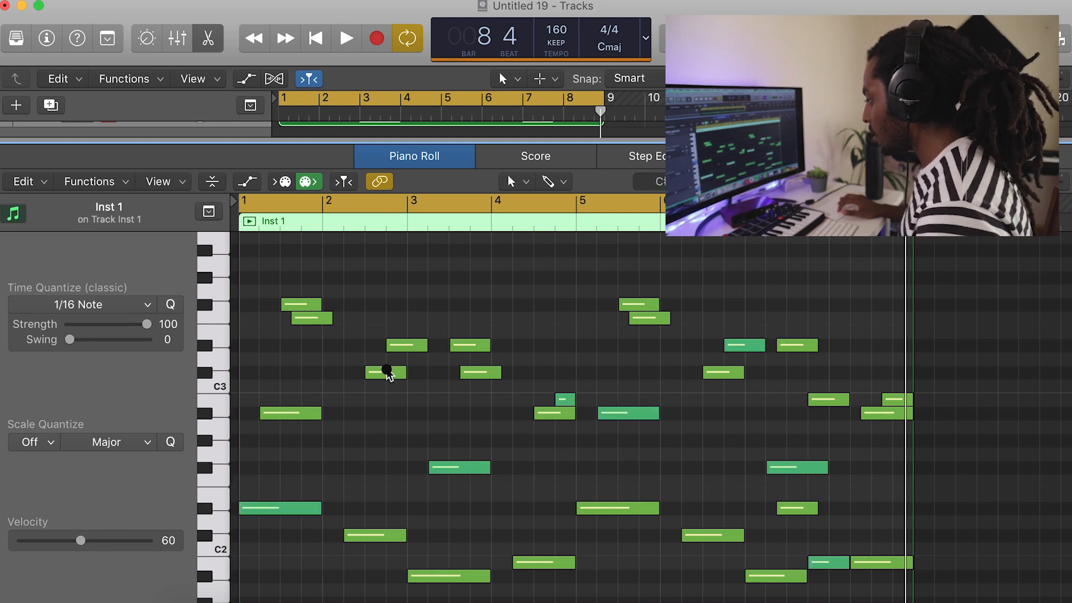
left_click(644, 305, "shift")
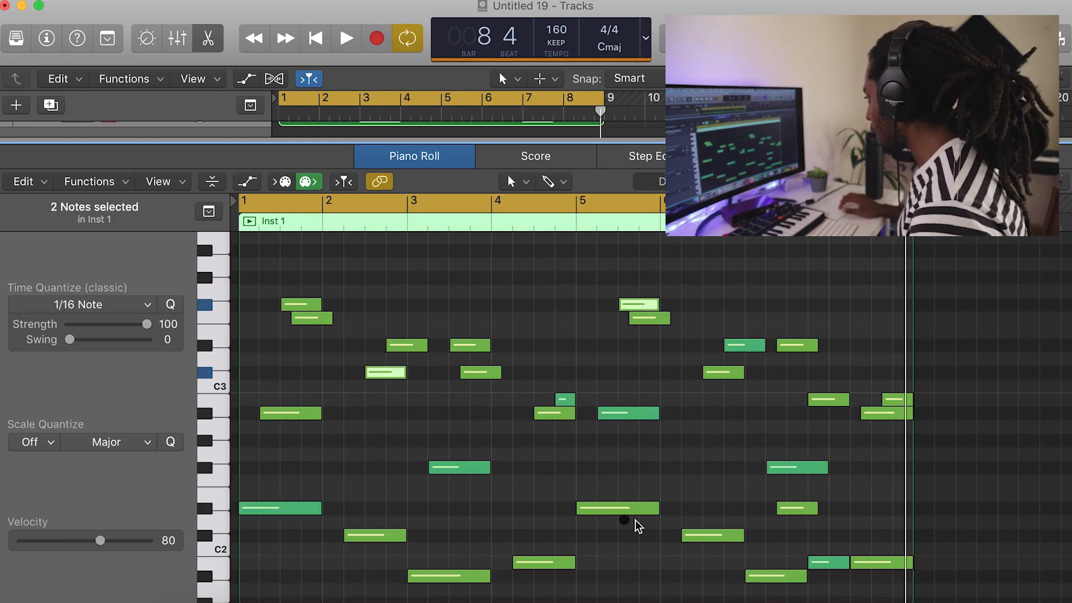
left_click_drag(111, 559, 105, 545)
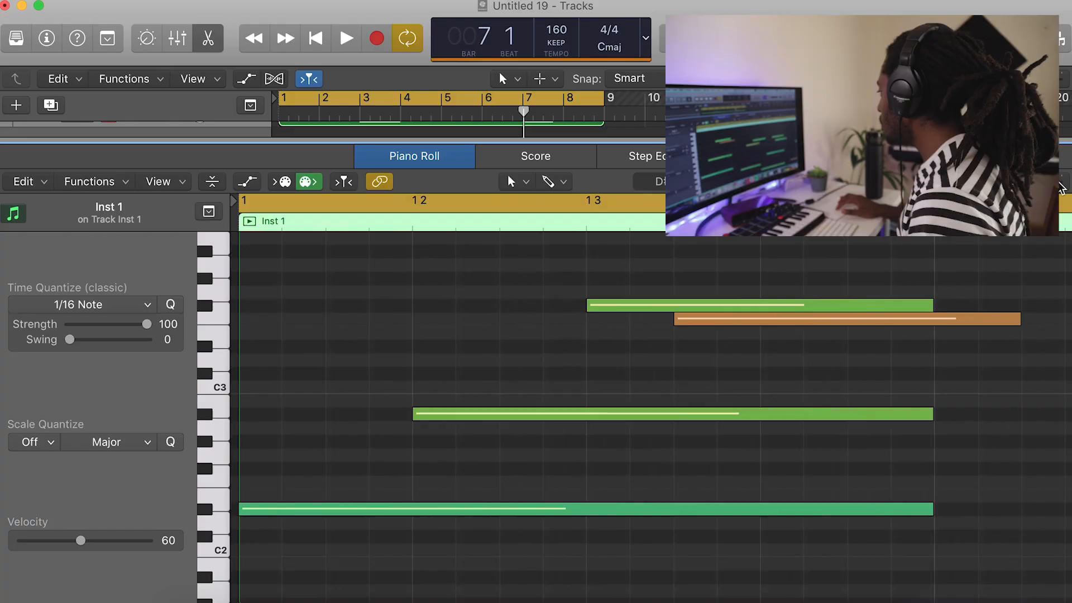
Nudge the starts of the A#2 and F3 notes in bar 1 slightly later than the grid.
scroll(640, 450, "up", 5)
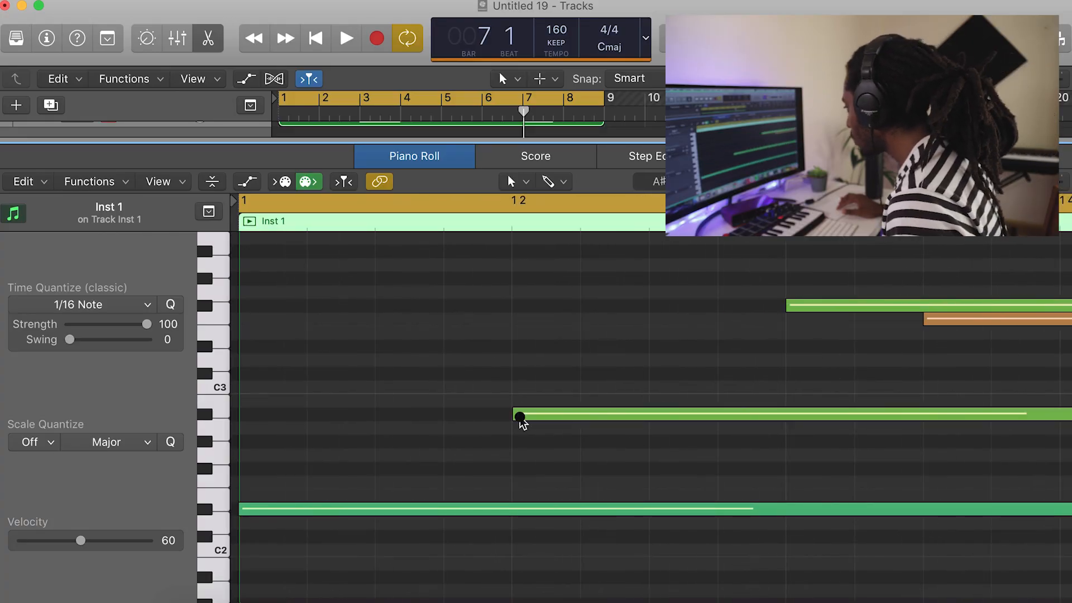
left_click(514, 415)
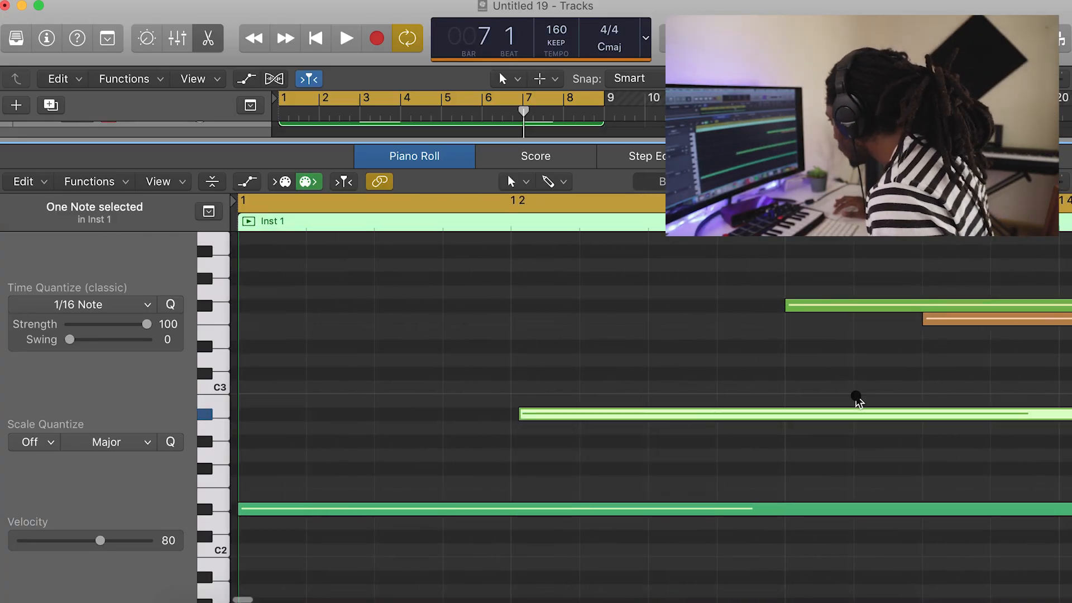
scroll(858, 400, "right", 5)
scroll(857, 400, "up", 1)
scroll(858, 401, "up", 2)
left_click_drag(600, 388, 637, 390)
Nudge the starts of bar 2's C#3 and C#2 notes and bar 4's A#2 and B2 notes slightly later than the grid.
scroll(843, 437, "right", 5)
scroll(842, 437, "right", 5)
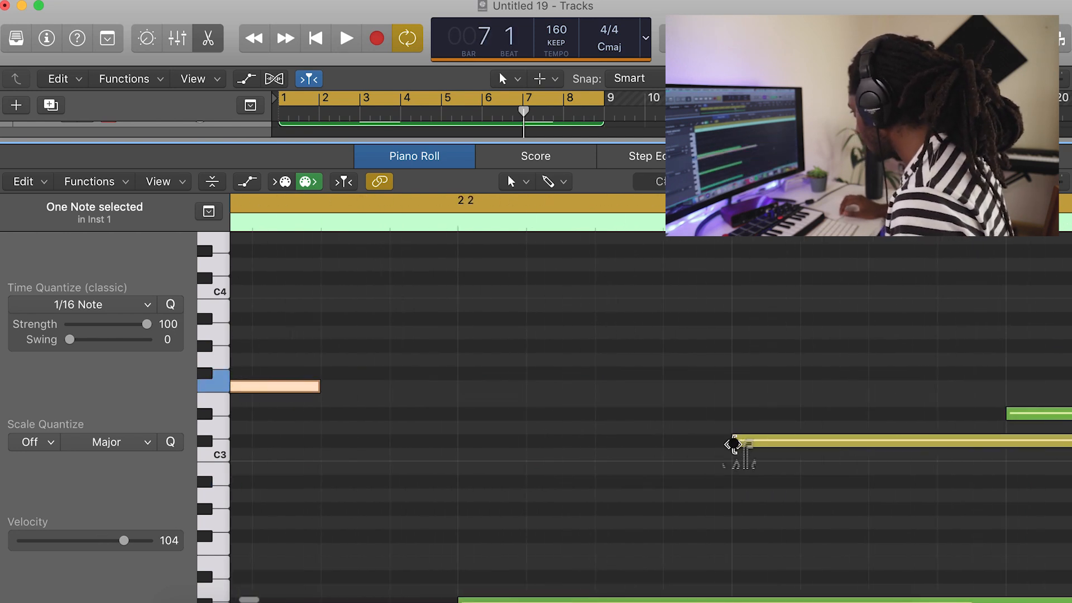
left_click(735, 442)
scroll(743, 444, "down", 5)
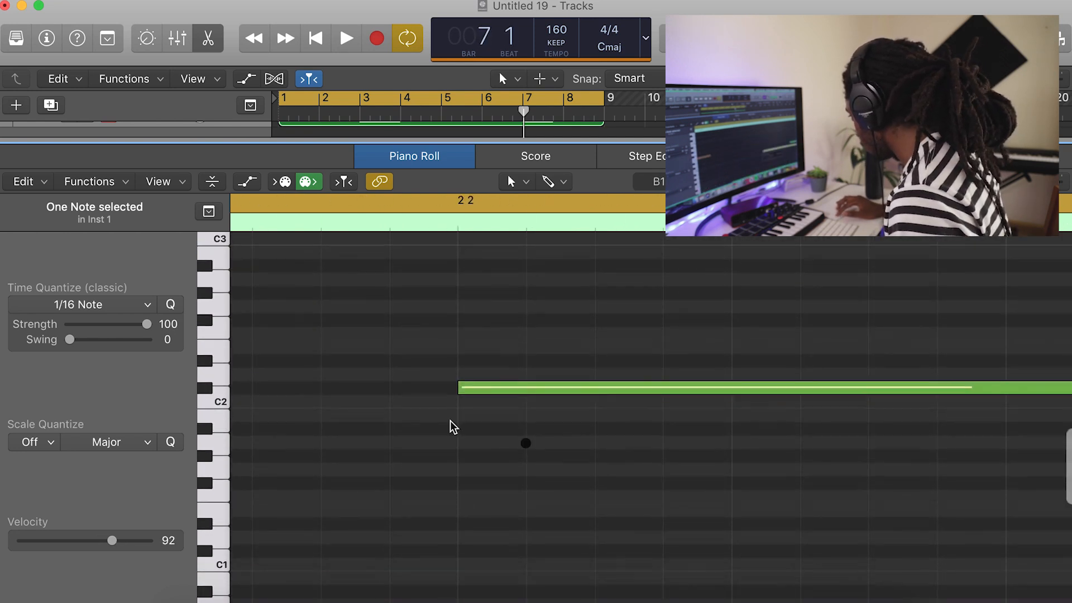
left_click_drag(457, 397, 467, 391)
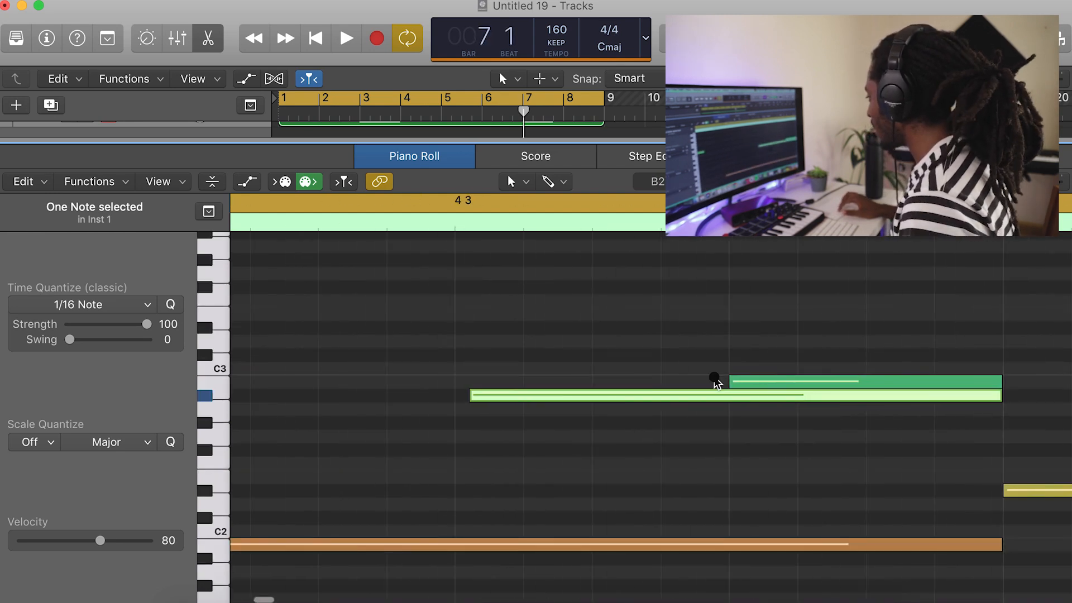
left_click_drag(729, 380, 735, 381)
key("space")
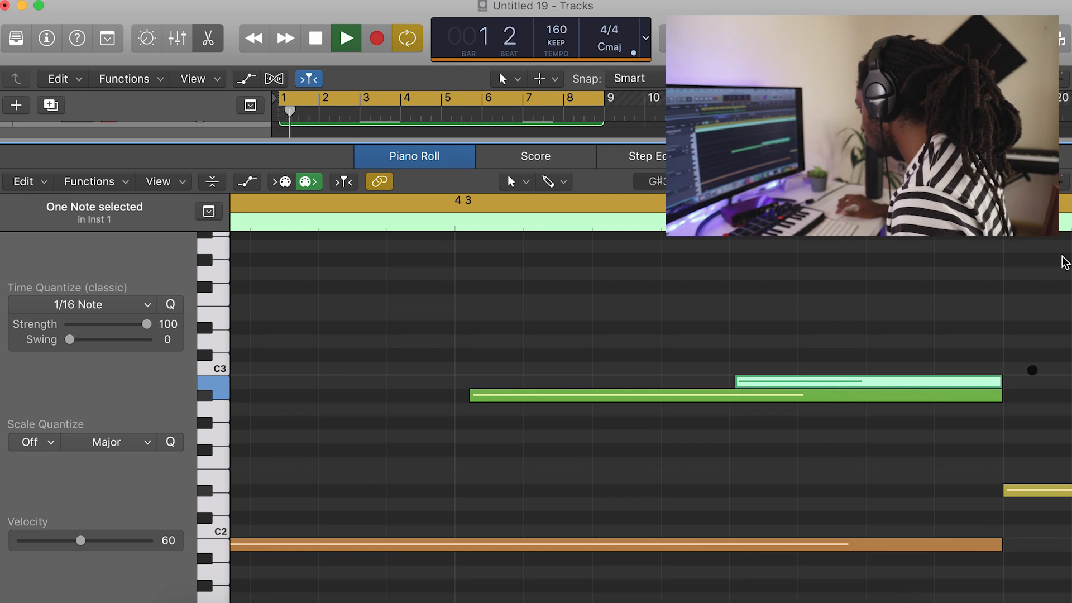
Nudge the starts of bar 5's A#2 and F#3 notes slightly later and bar 6's C#3 note slightly earlier.
scroll(984, 550, "right", 4)
scroll(981, 548, "right", 5)
scroll(790, 470, "up", 2)
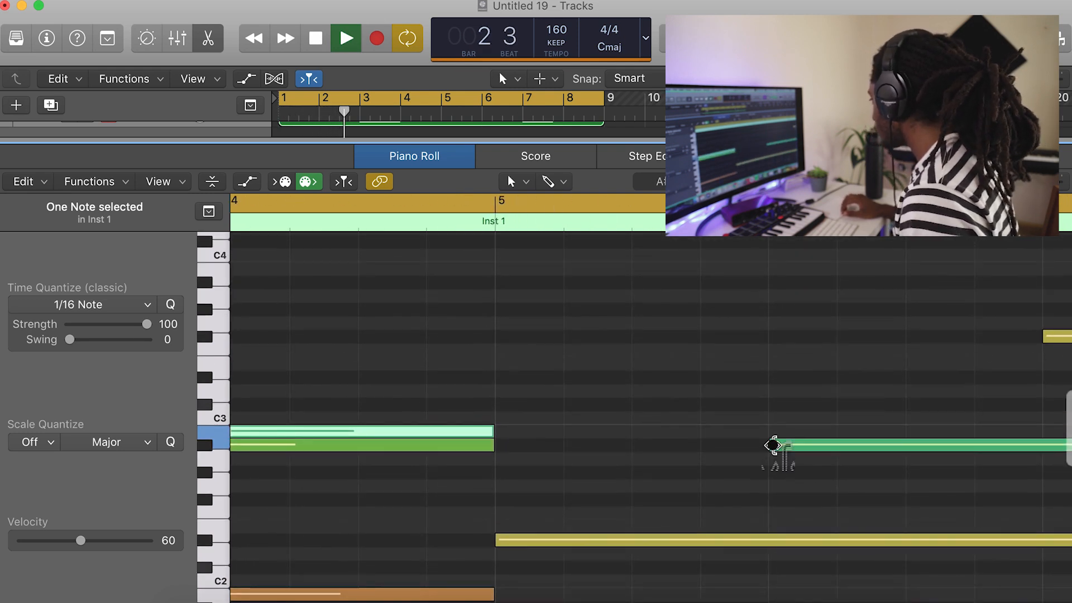
left_click_drag(772, 445, 793, 445)
scroll(779, 400, "right", 5)
left_click_drag(756, 336, 761, 335)
scroll(895, 498, "right", 10)
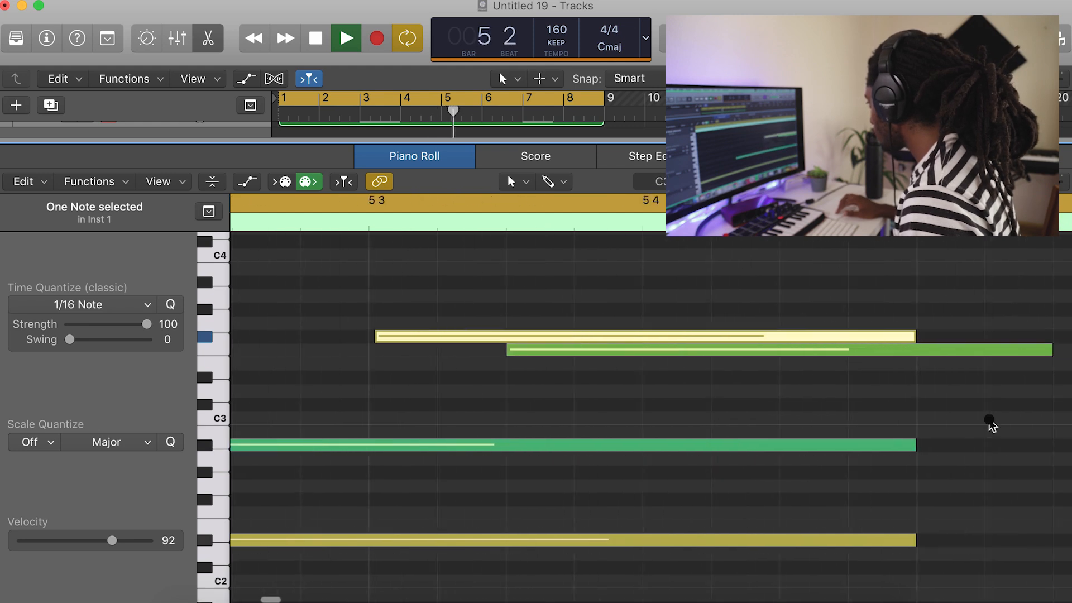
scroll(895, 498, "right", 5)
left_click_drag(867, 404, 854, 404)
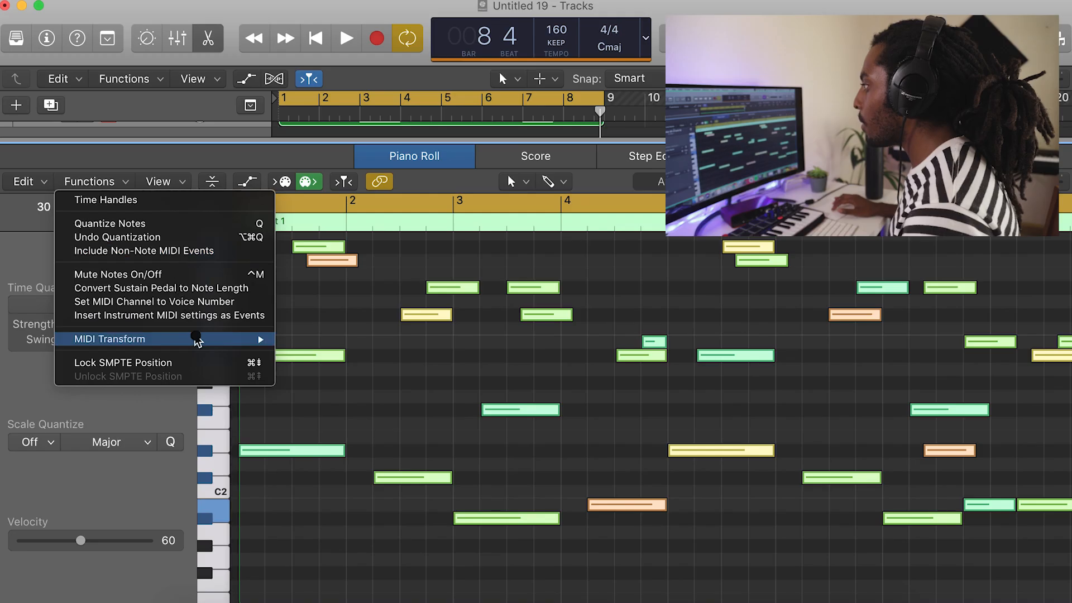
Apply the Humanize MIDI Transform to all selected notes of the Inst 1 region.
mouse_move(197, 340)
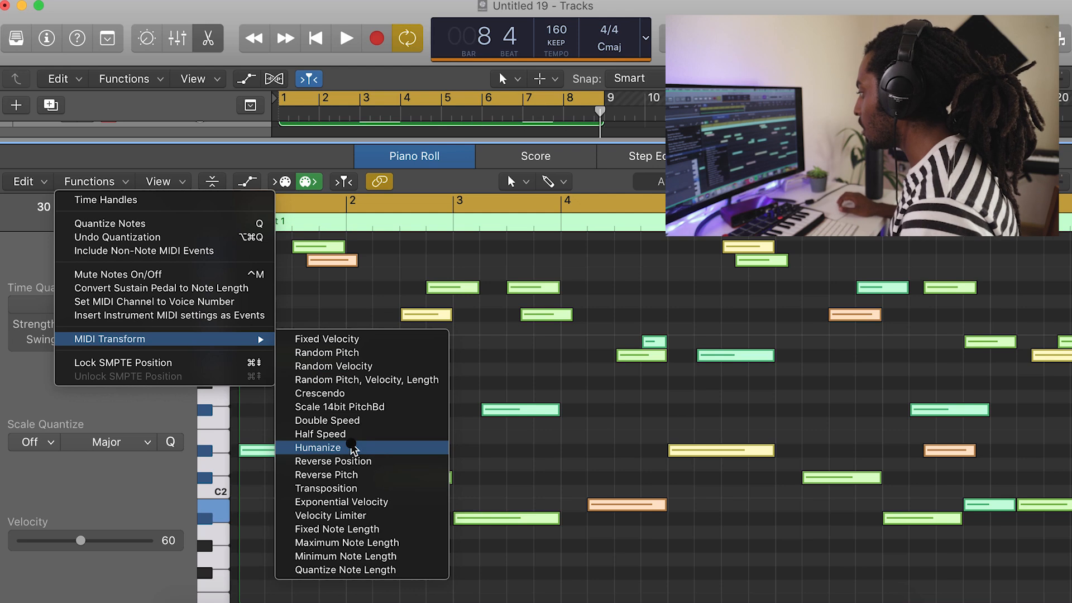
left_click(641, 287)
left_click(664, 312)
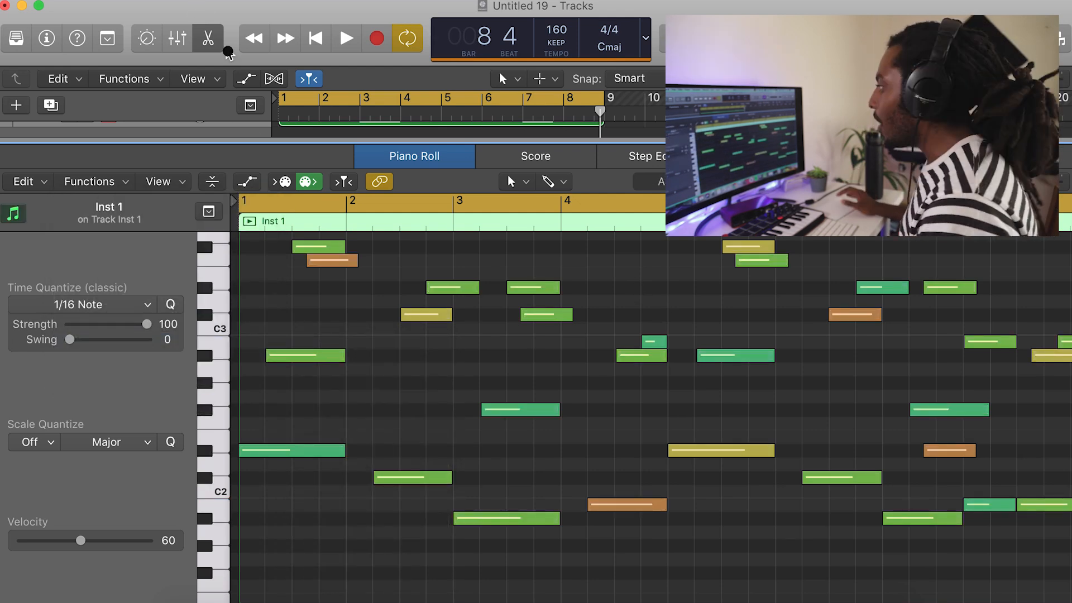
left_click(209, 39)
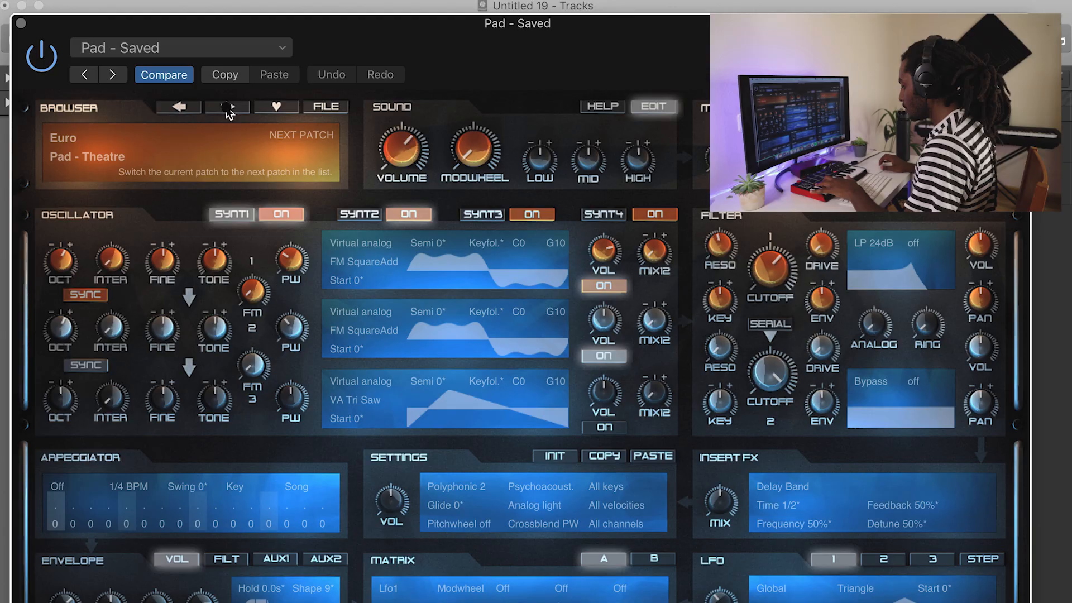
Move the three-beat note in the Pad - Saved region to D#2 at the start of bar 1 and audition it.
key("XF86AudioRaiseVolume")
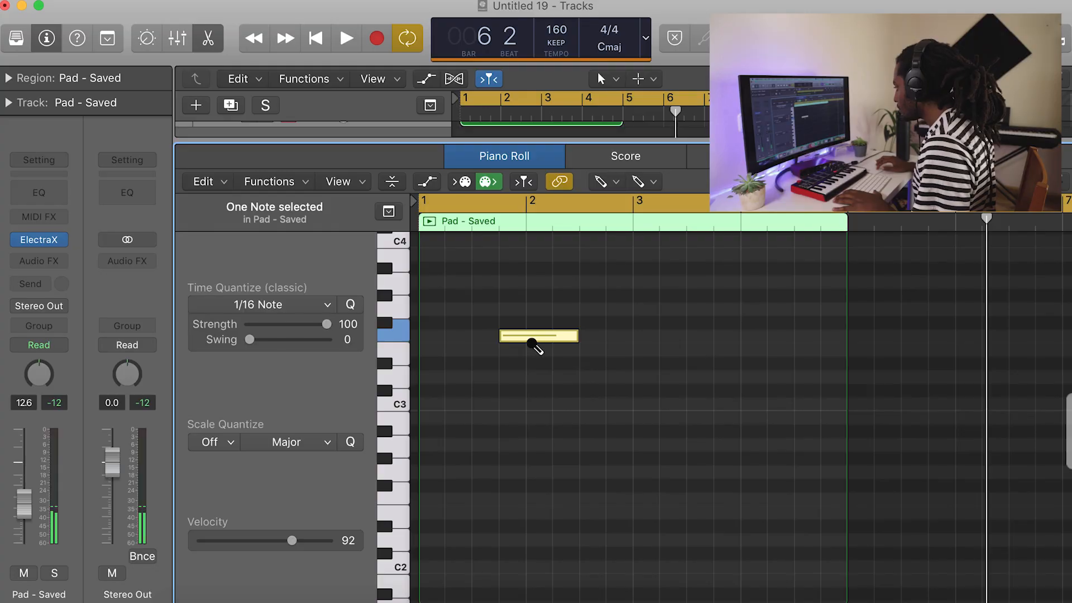
left_click_drag(573, 338, 575, 345)
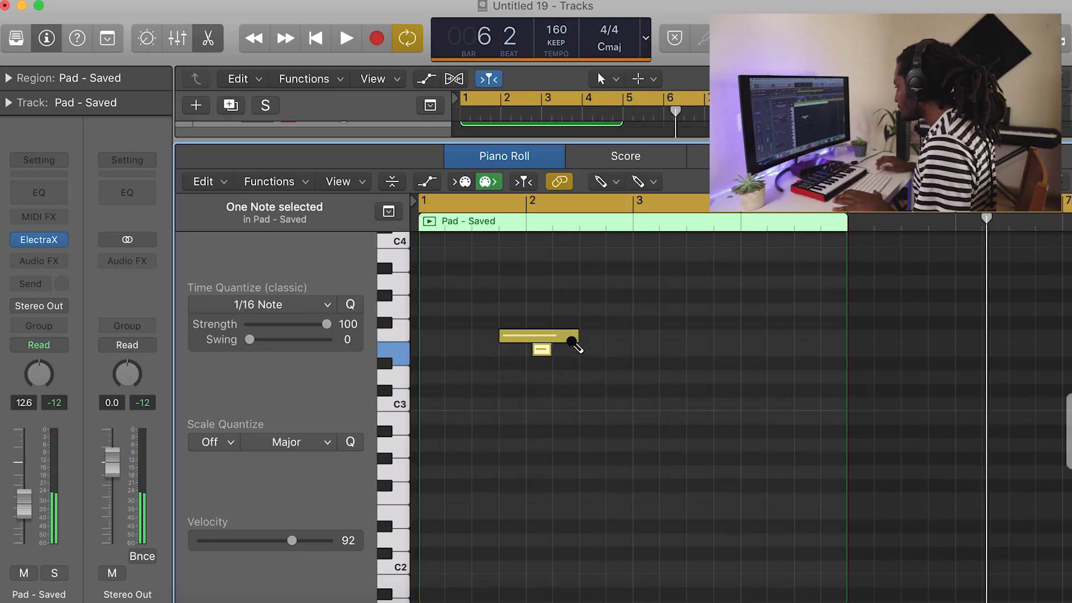
left_click_drag(521, 336, 441, 526)
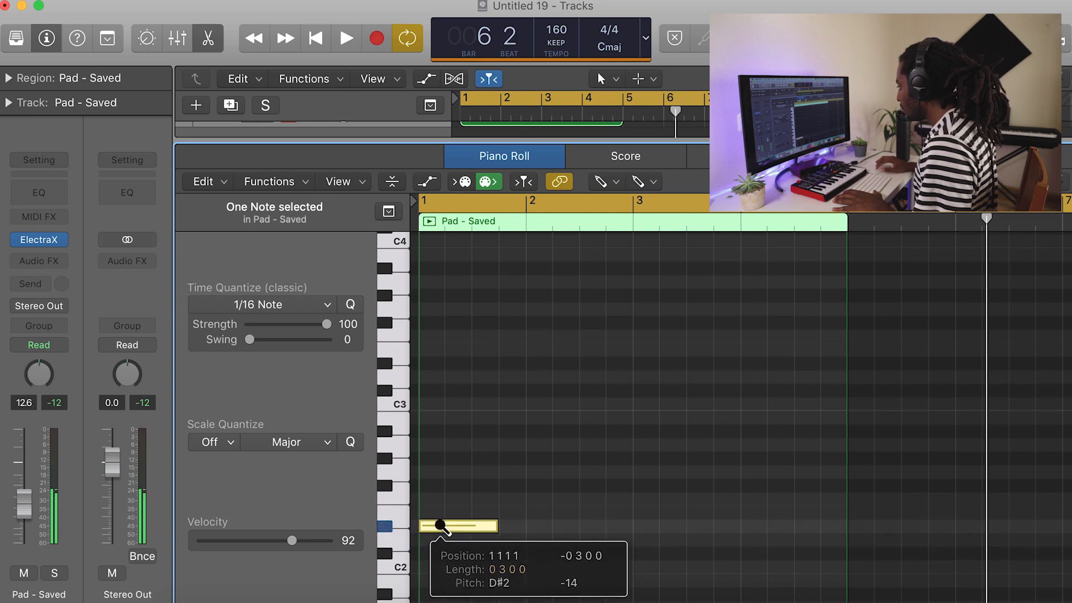
key("space")
Add a three-beat pad note at position 1 2 3 1, raise it to F#3 and audition it.
key("space")
left_click(459, 443)
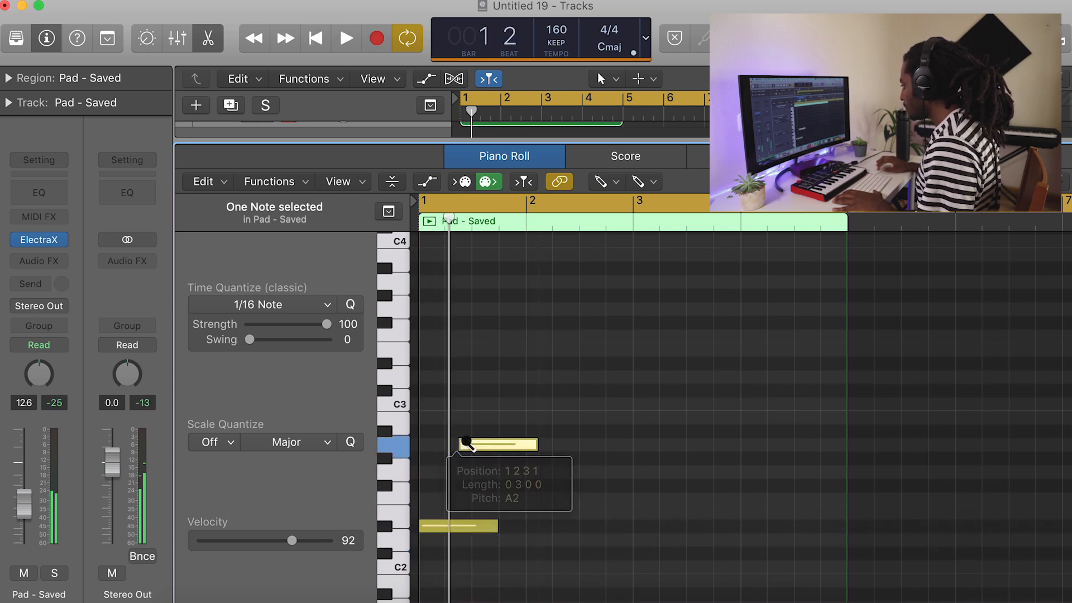
left_click_drag(466, 443, 479, 322)
key("space")
key("space")
key("space")
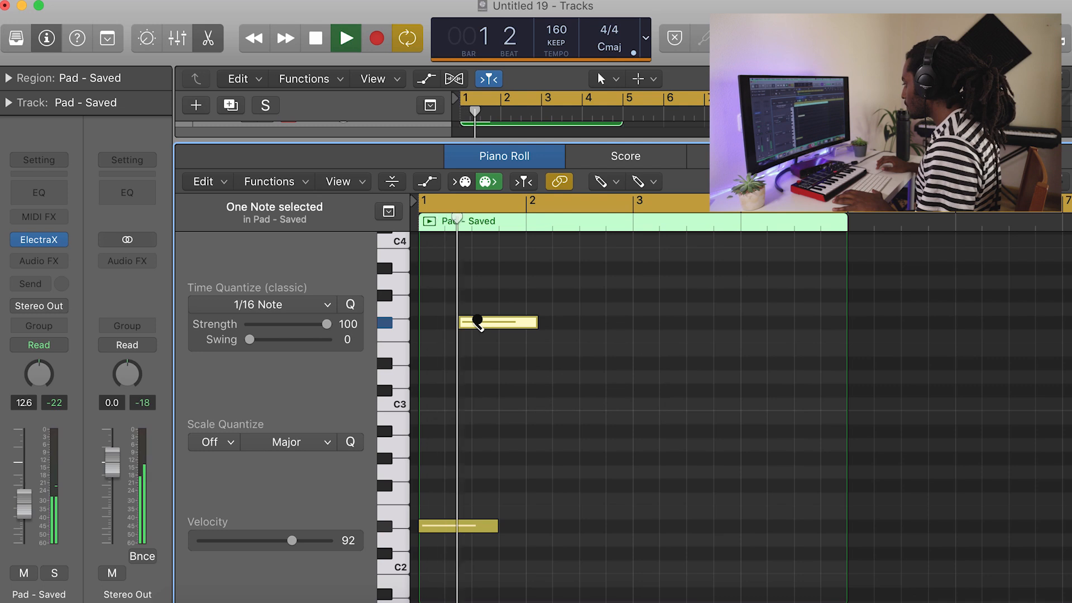
key("space")
Add a three-beat C#2 pad note starting on beat 4 of bar 1 and audition the phrase.
left_click(511, 542)
left_click_drag(511, 542, 523, 556)
key("space")
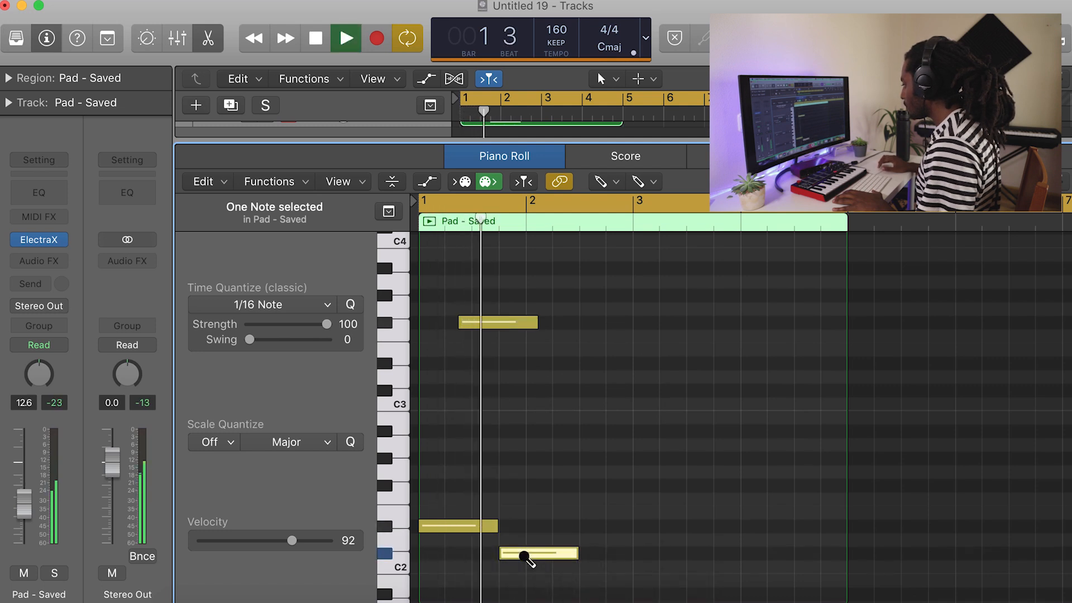
scroll(581, 519, "down", 3)
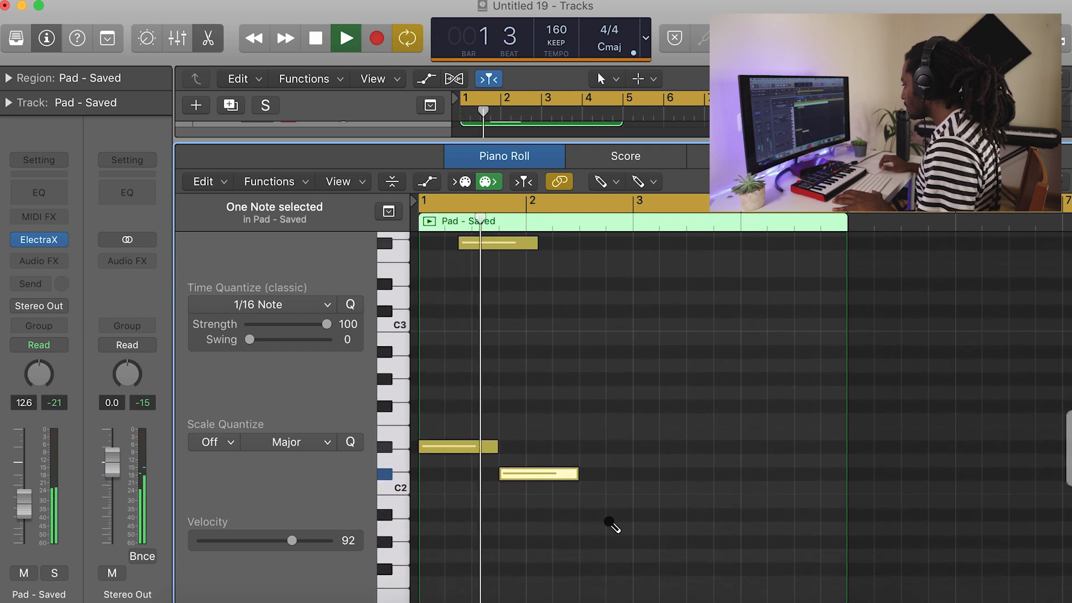
key("space")
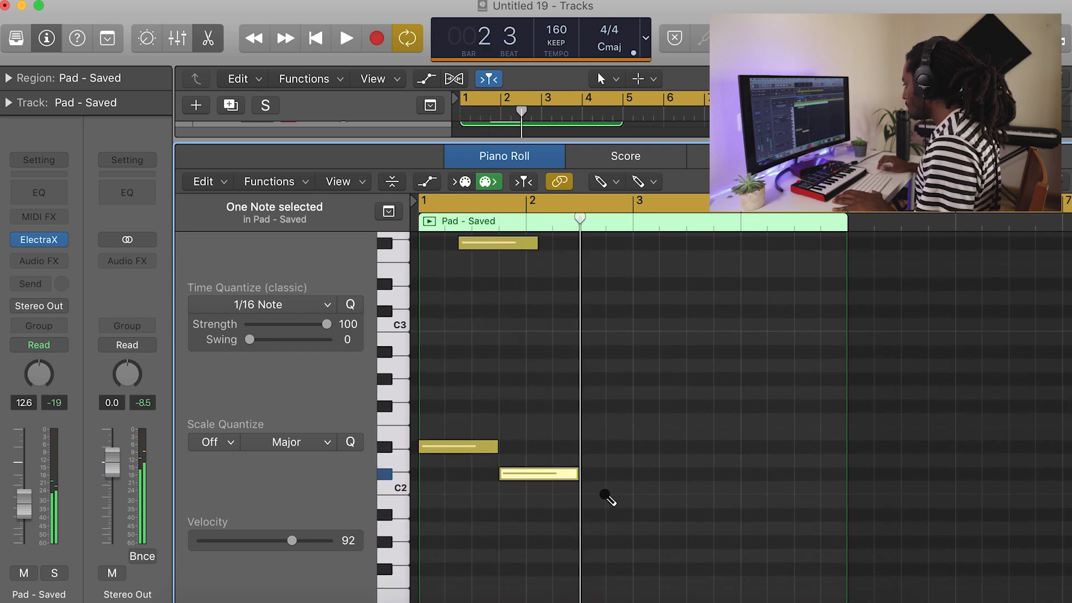
Add a three-beat A#1 pad note at the start of bar 3 and a second note around mid-bar, raised over an octave from D#2.
left_click(635, 489)
left_click_drag(658, 498, 658, 526)
key("space")
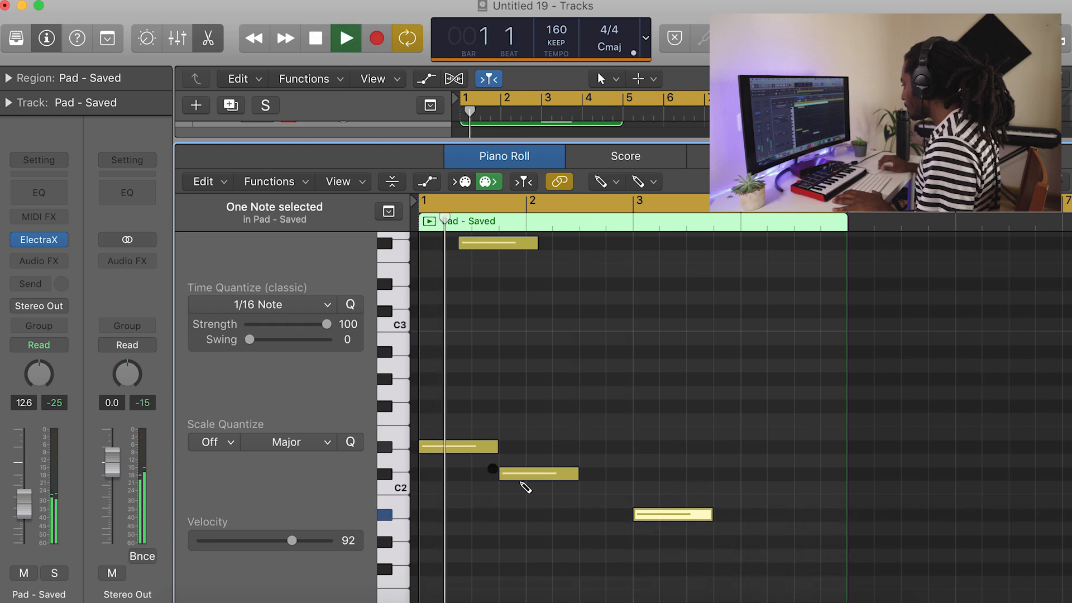
scroll(676, 503, "right", 2)
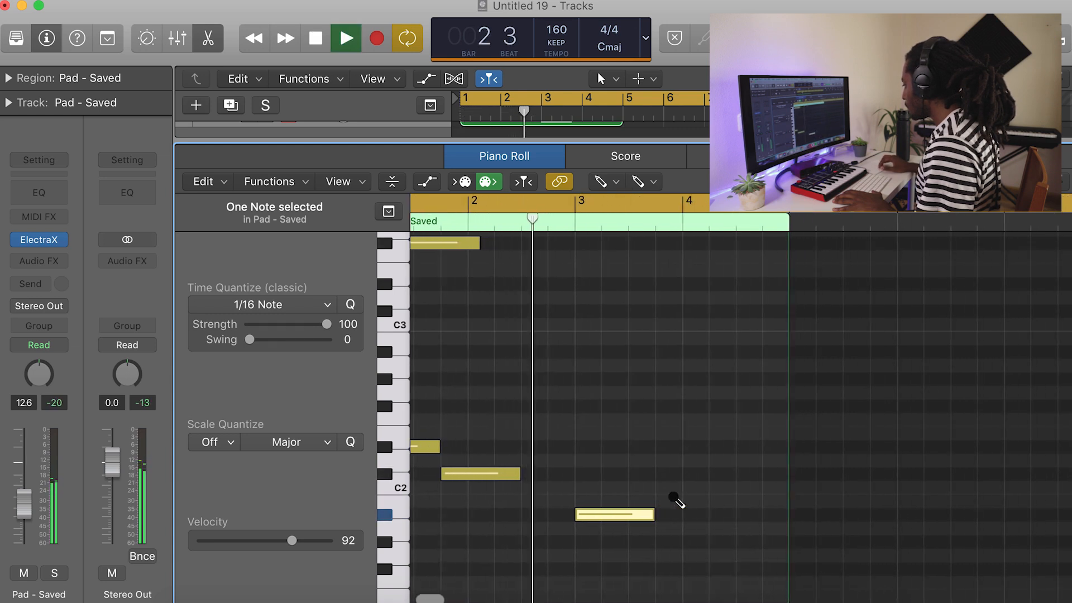
key("space")
left_click(625, 447)
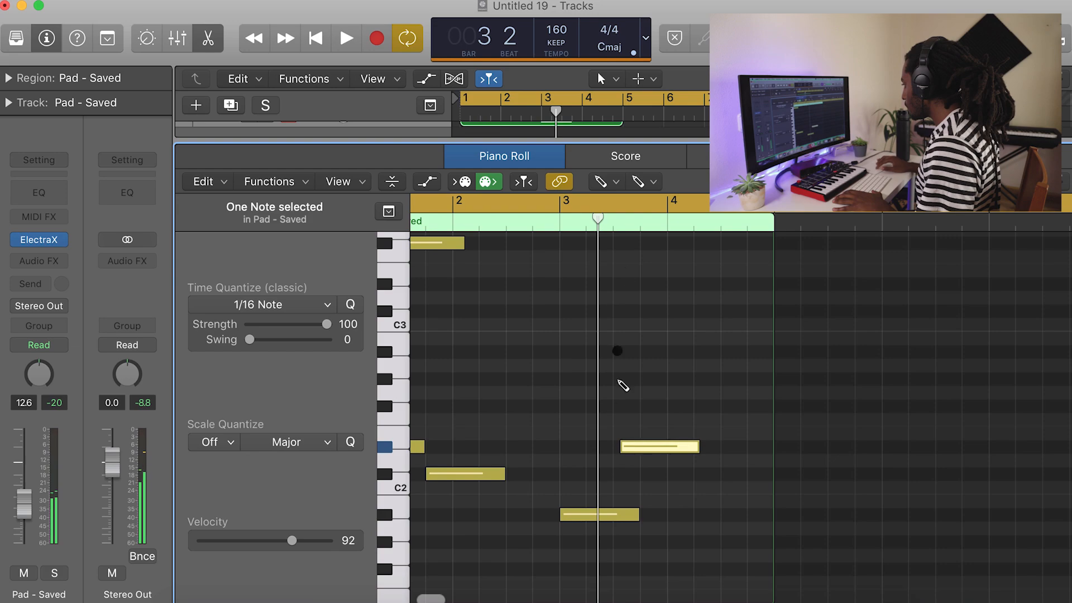
left_click_drag(625, 446, 627, 270)
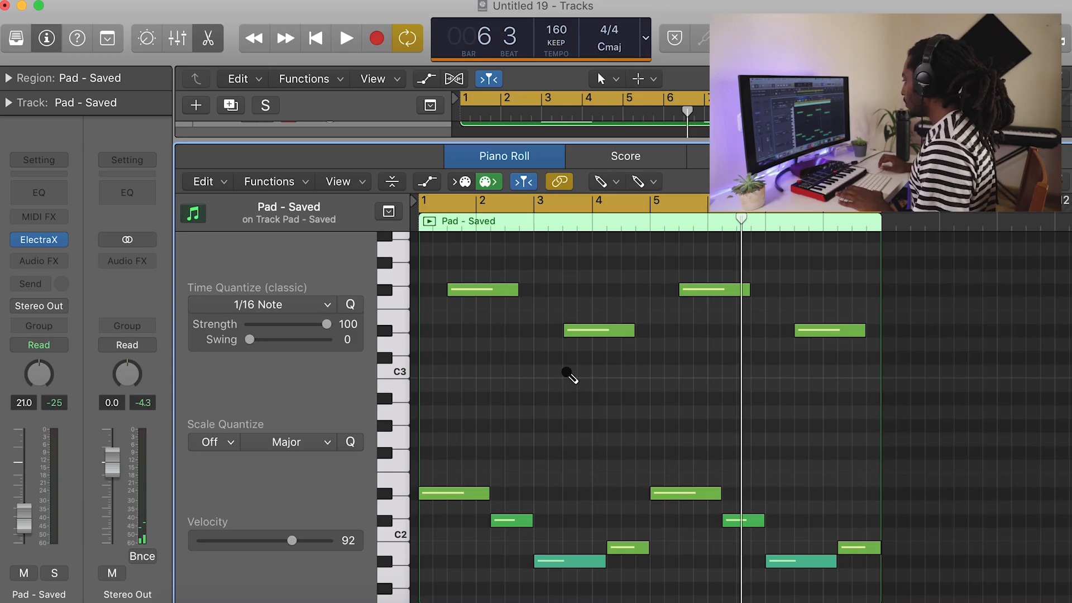
Send the Pad - Saved channel to Bus 1 at a level of about -10.8 while the pad part plays.
key("space")
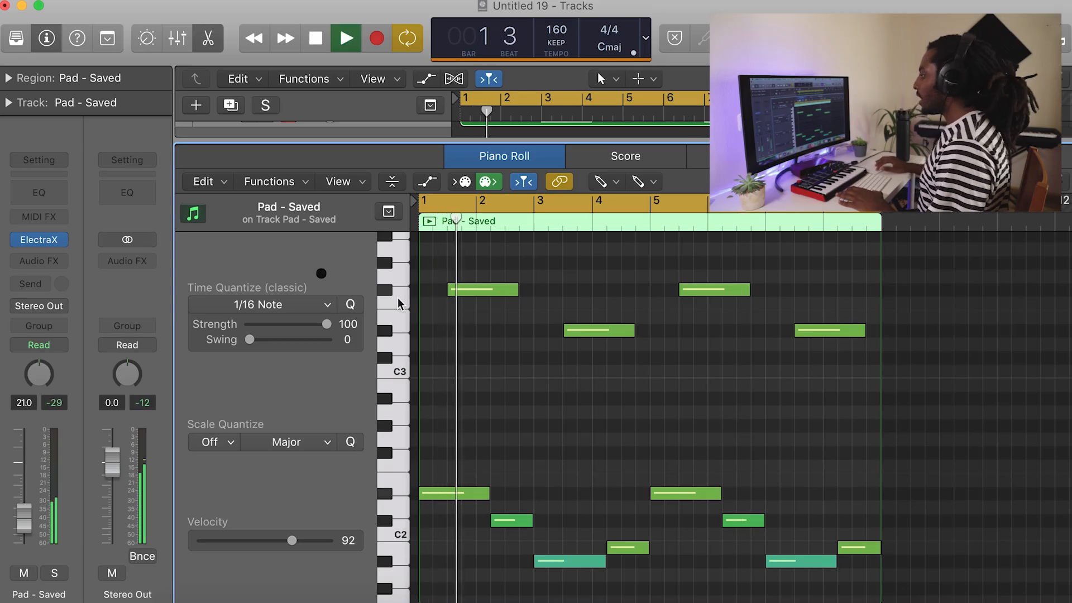
left_click(36, 284)
mouse_move(83, 358)
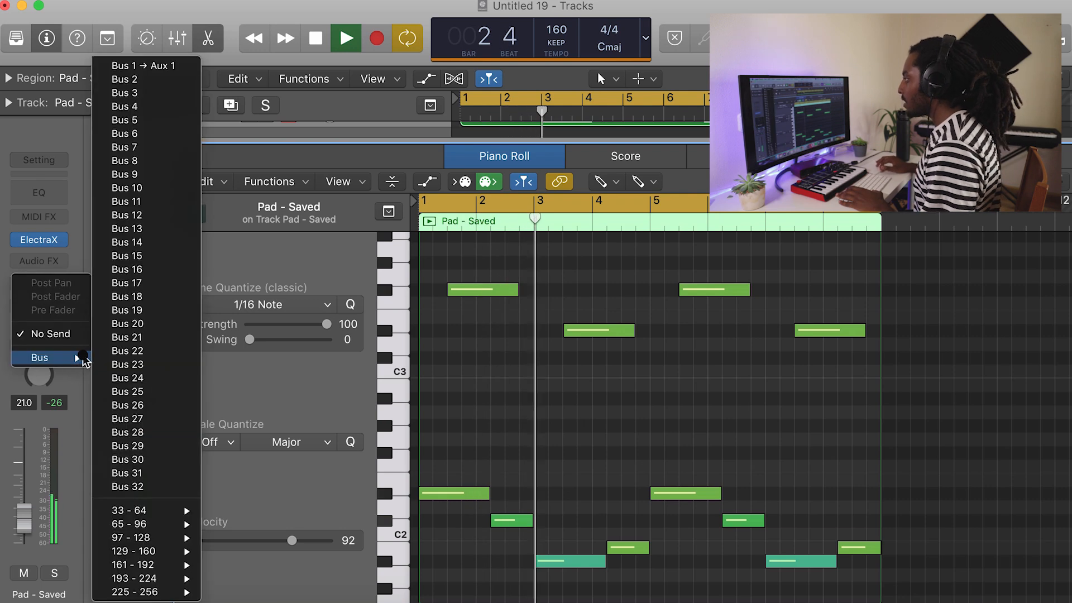
left_click(143, 65)
left_click_drag(60, 291, 42, 190)
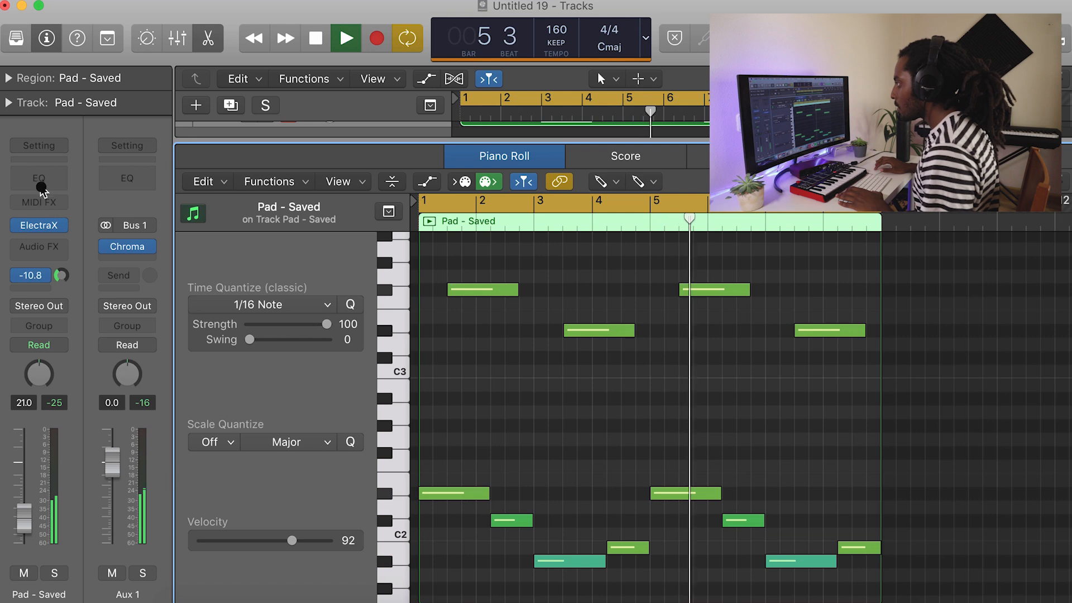
Add a Channel EQ to the Pad - Saved channel, turn on its analyzer and raise the low-cut frequency.
left_click(39, 177)
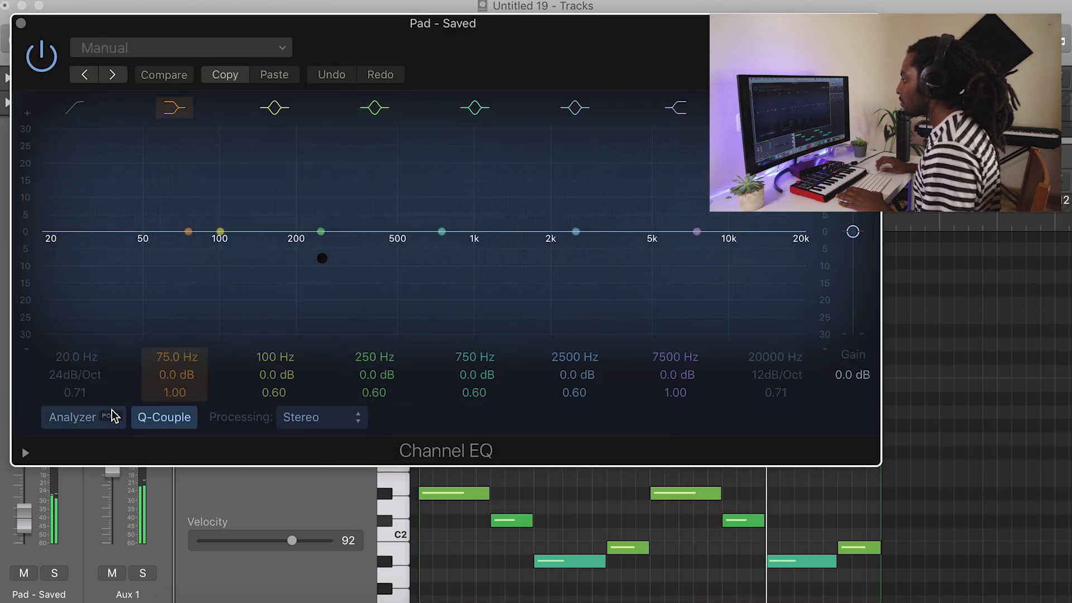
left_click(114, 416)
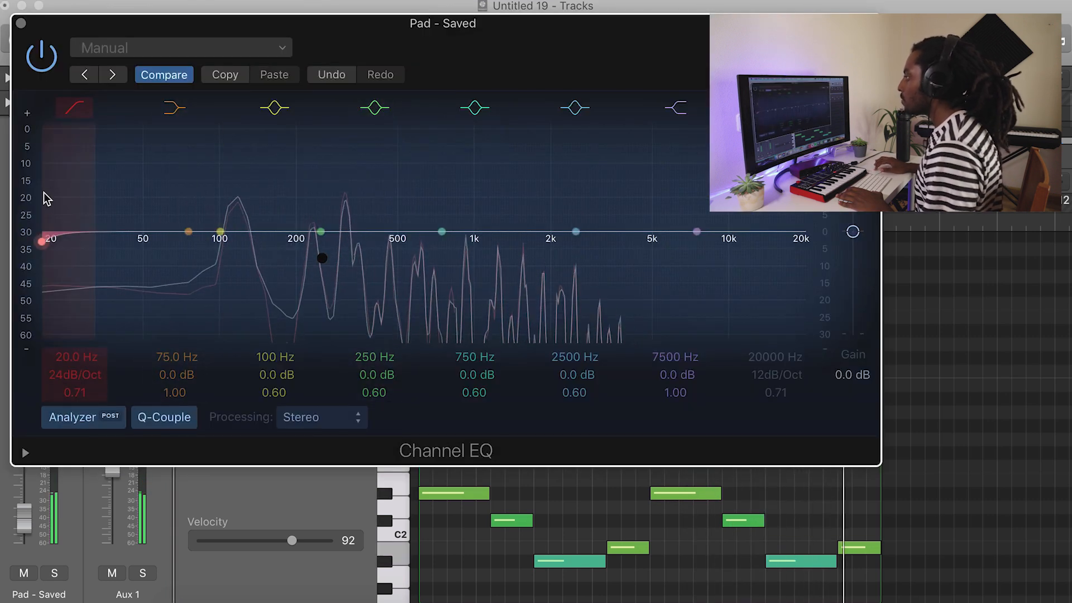
left_click_drag(50, 240, 362, 249)
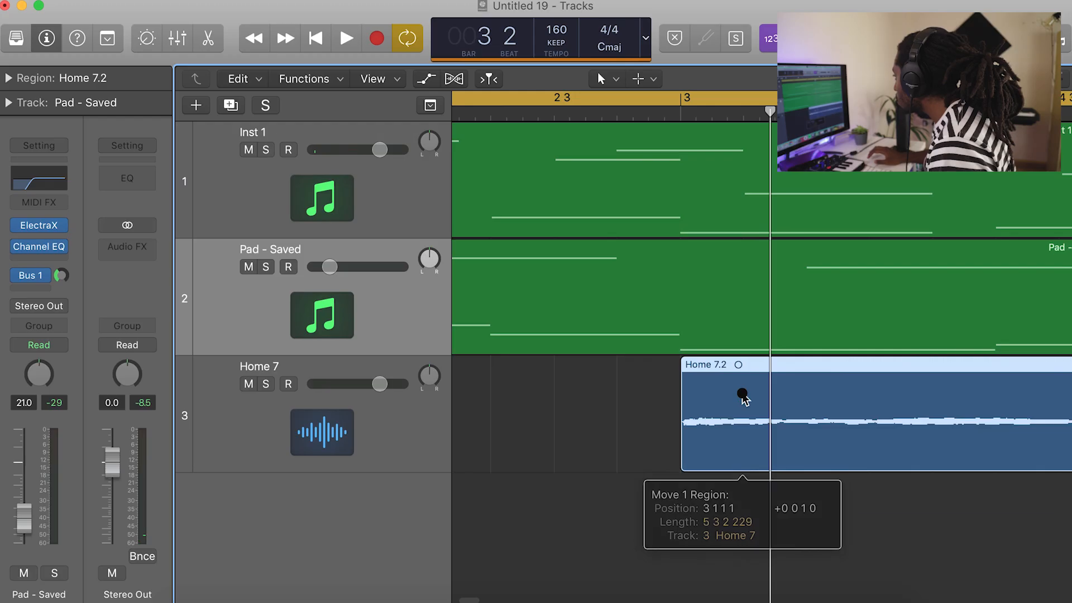
Play back the guitar, pad and Home 7 audio arrangement, and shorten the cycle range so it starts at bar 7.
key("space")
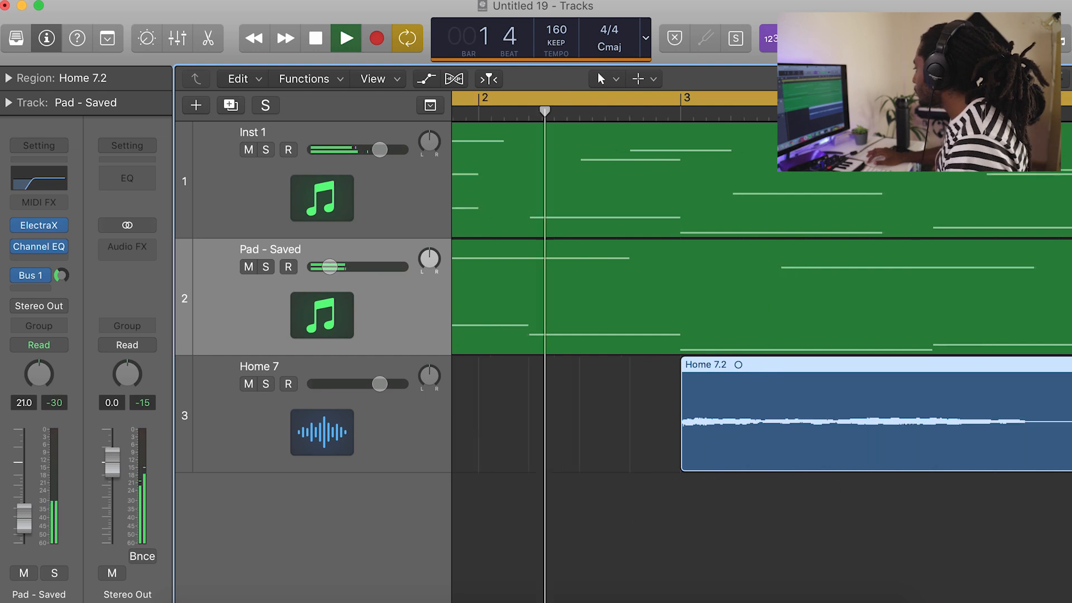
scroll(785, 185, "down", 5)
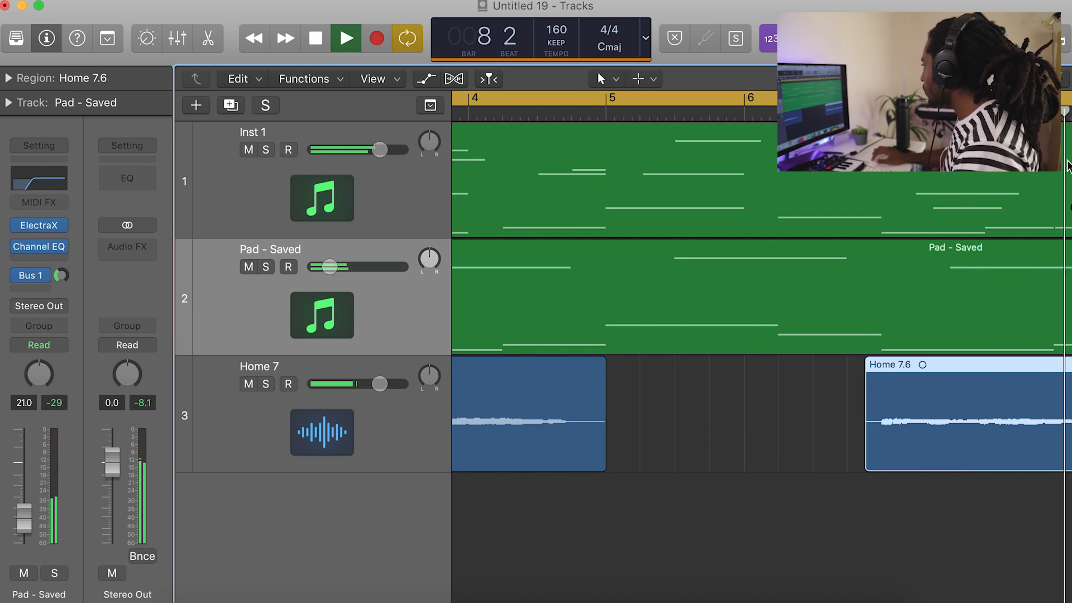
scroll(1067, 166, "down", 5)
key("space")
scroll(494, 155, "left", 4)
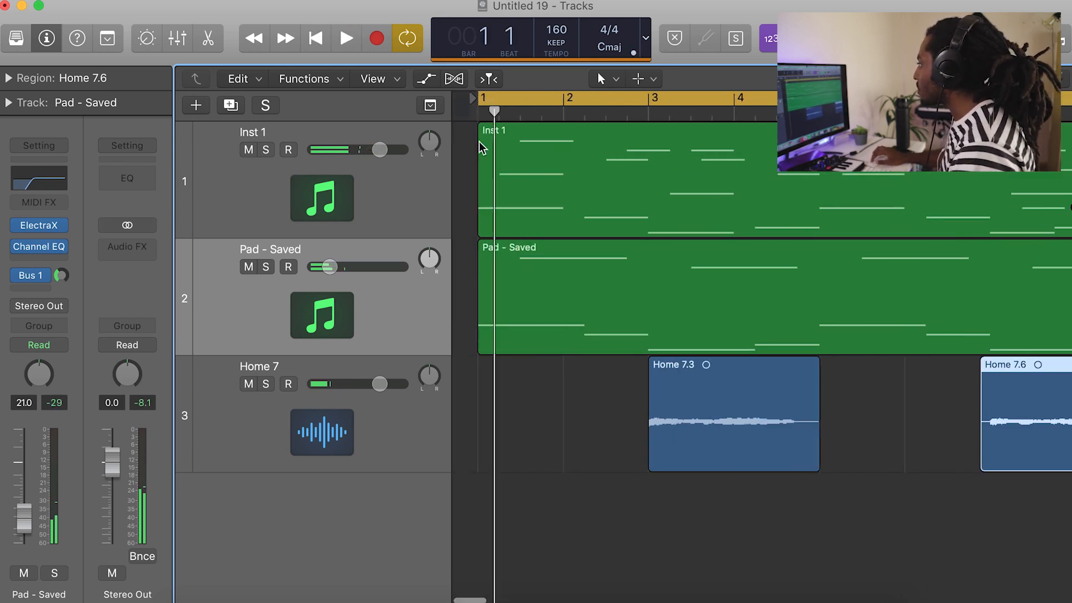
key("super+a")
scroll(515, 134, "down", 4)
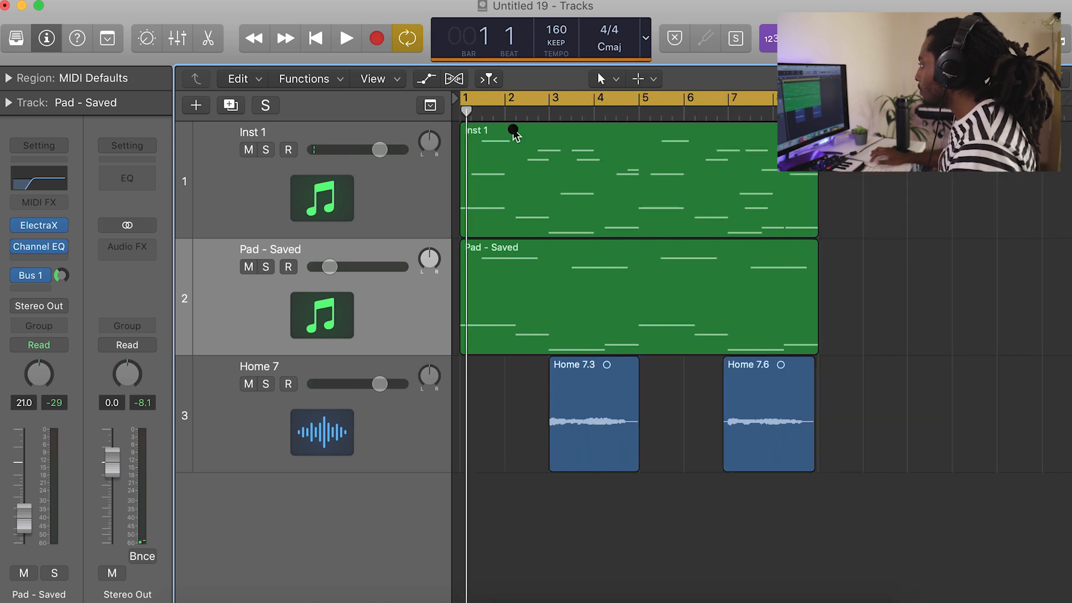
left_click_drag(465, 104, 732, 105)
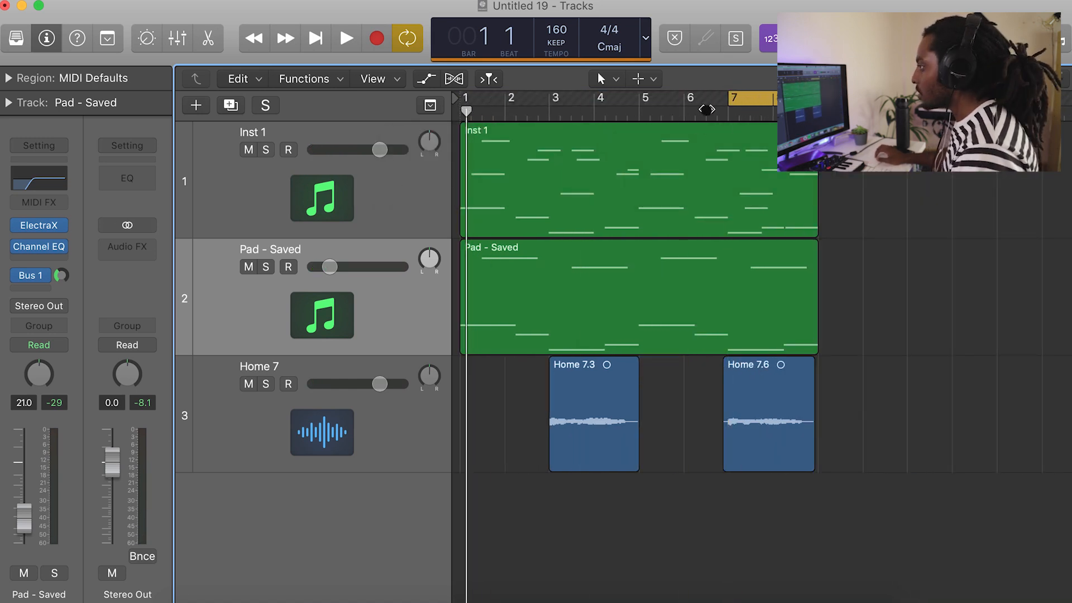
Add a low cut at 240 Hz to the Home 7 track with a Channel EQ.
left_click(355, 441)
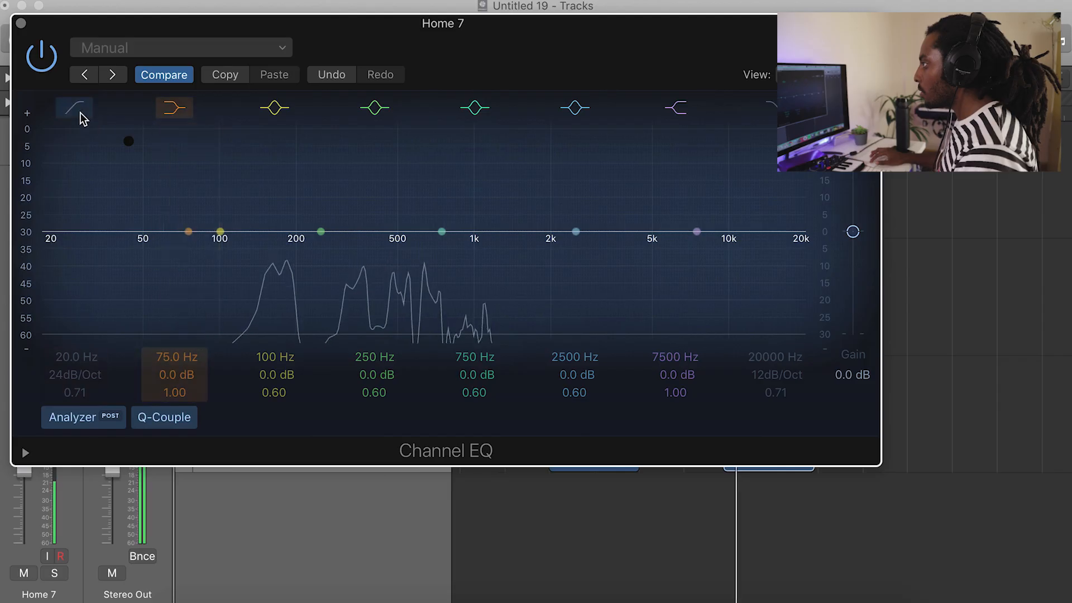
left_click(70, 109)
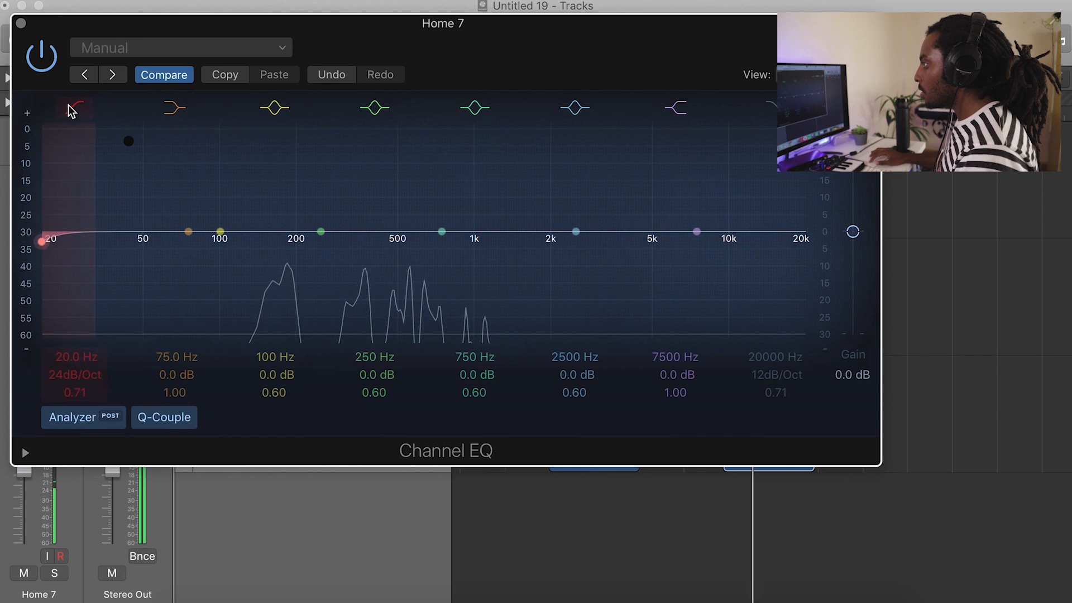
left_click_drag(54, 234, 325, 243)
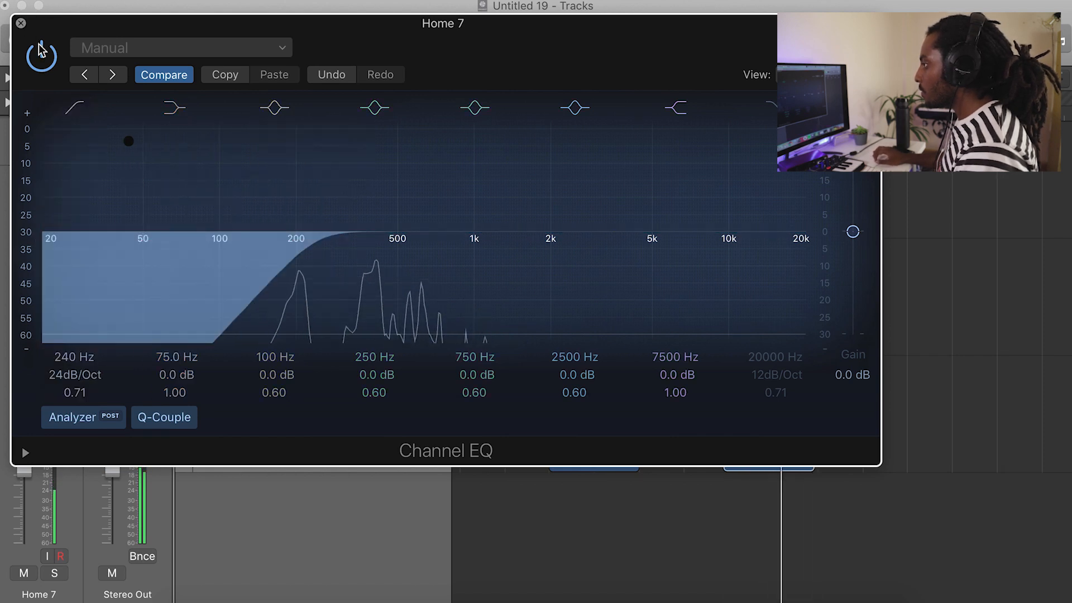
left_click(21, 23)
Add Pitch Correction to the Home 7 track in a natural minor scale, auditioning the roots C#, D and E.
left_click(58, 268)
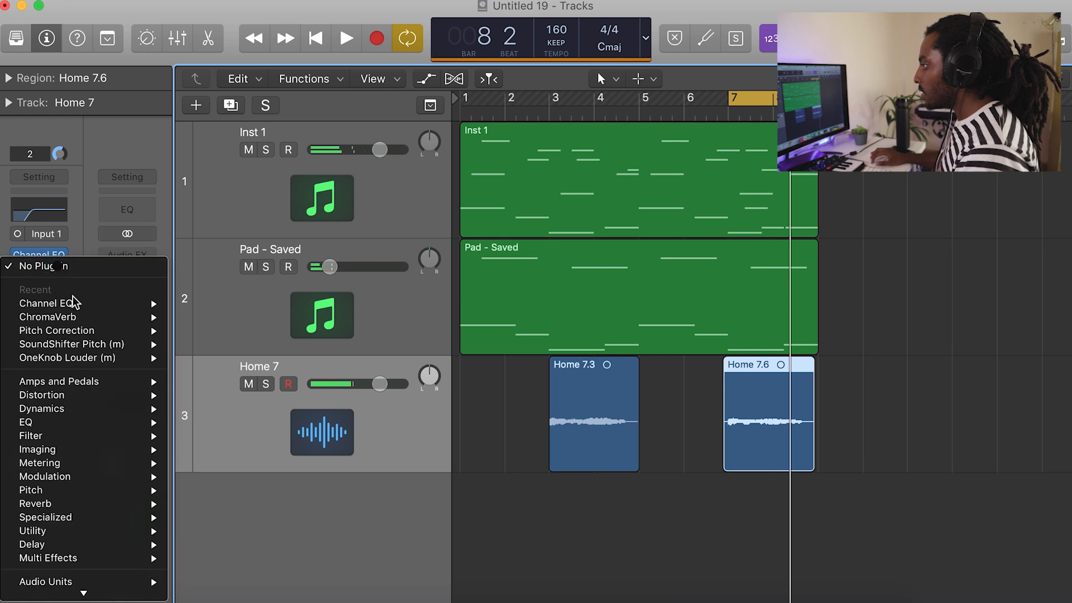
mouse_move(153, 331)
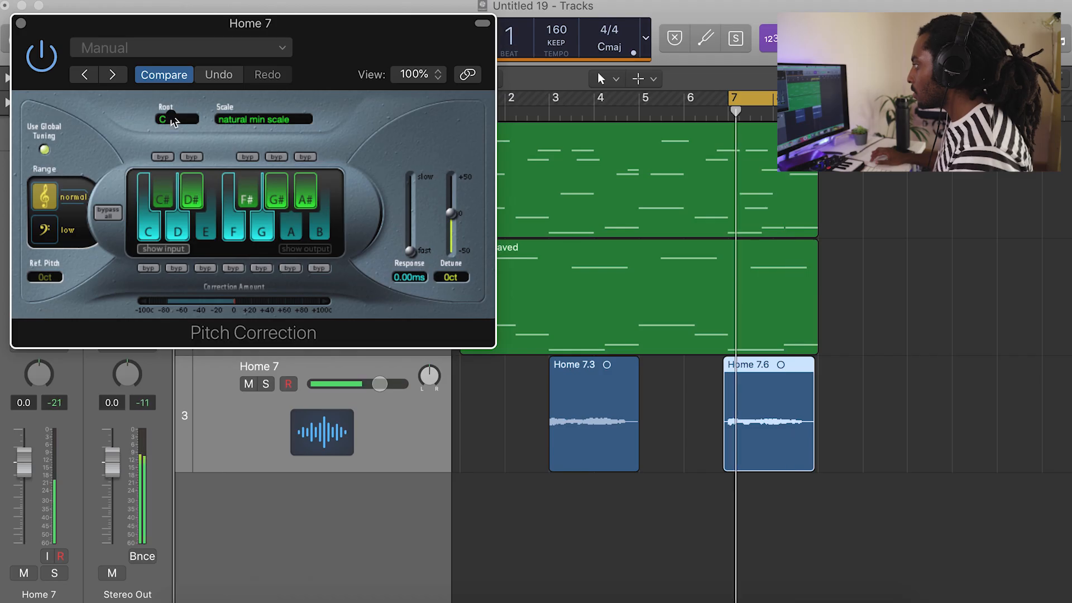
left_click(173, 120)
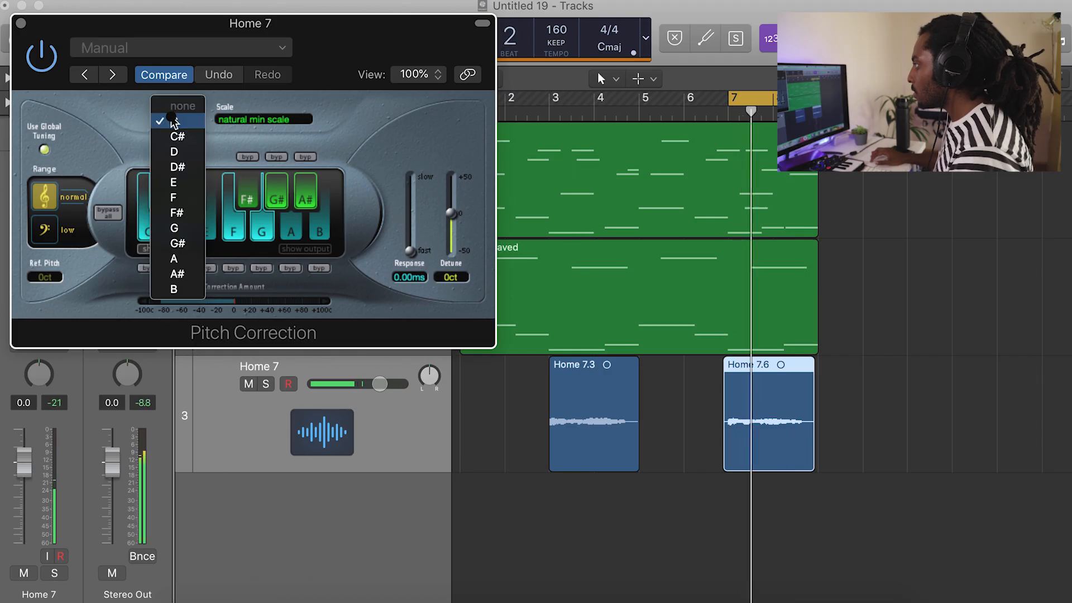
left_click(178, 136)
left_click(178, 121)
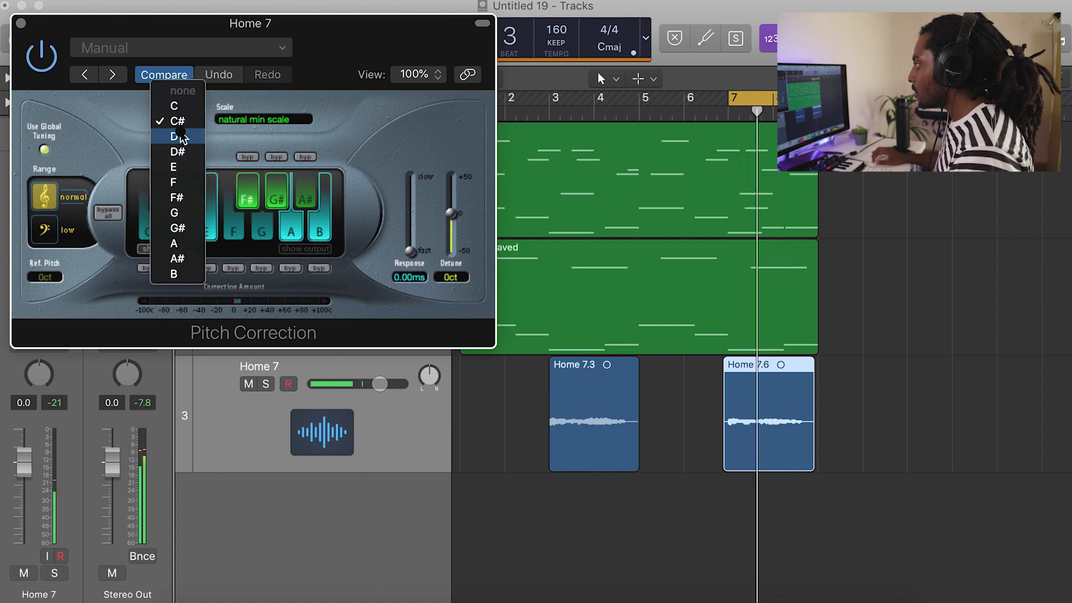
left_click(180, 137)
left_click(184, 121)
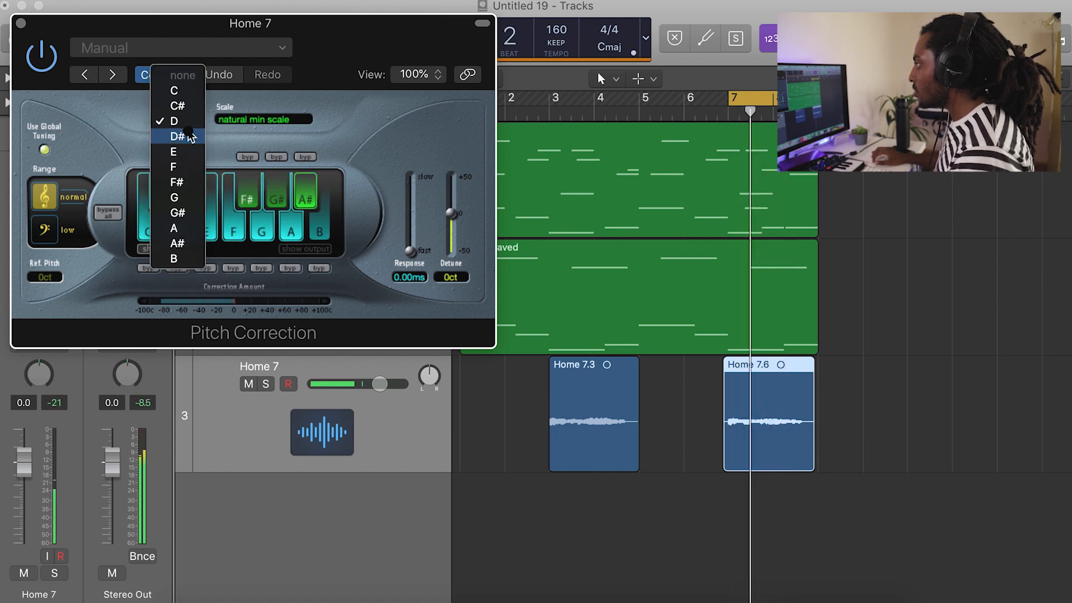
left_click(178, 151)
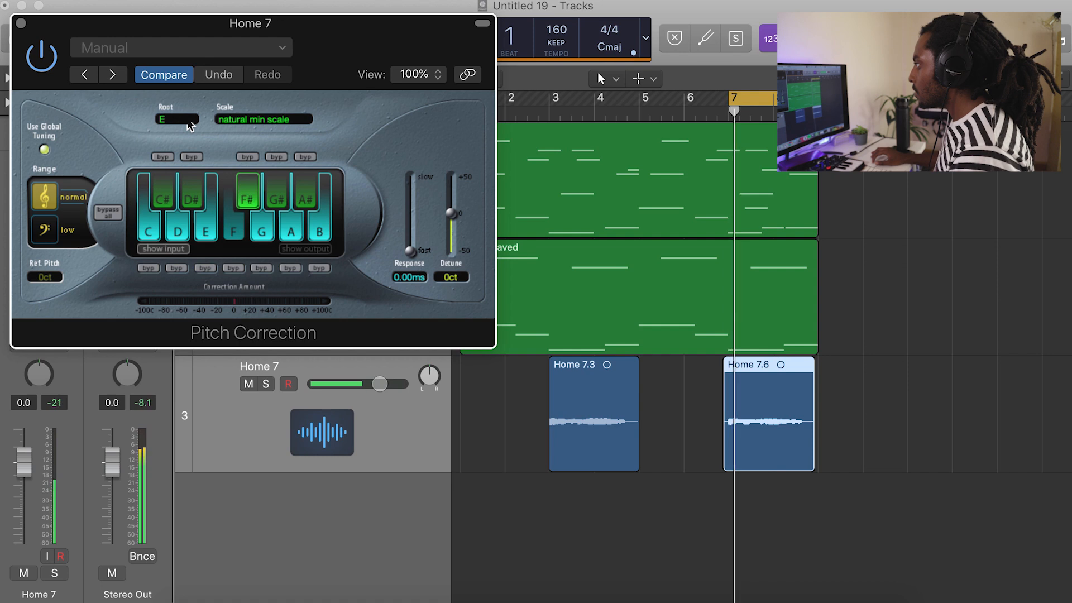
Audition F as the Pitch Correction root, settle on F# and close the plug-in.
left_click(188, 122)
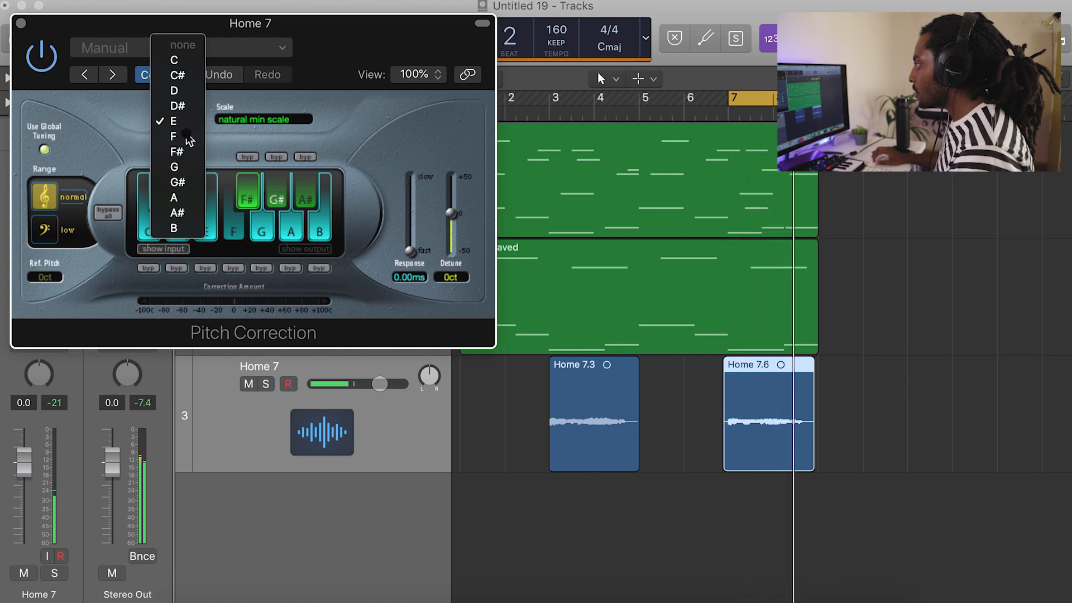
left_click(187, 136)
left_click(190, 121)
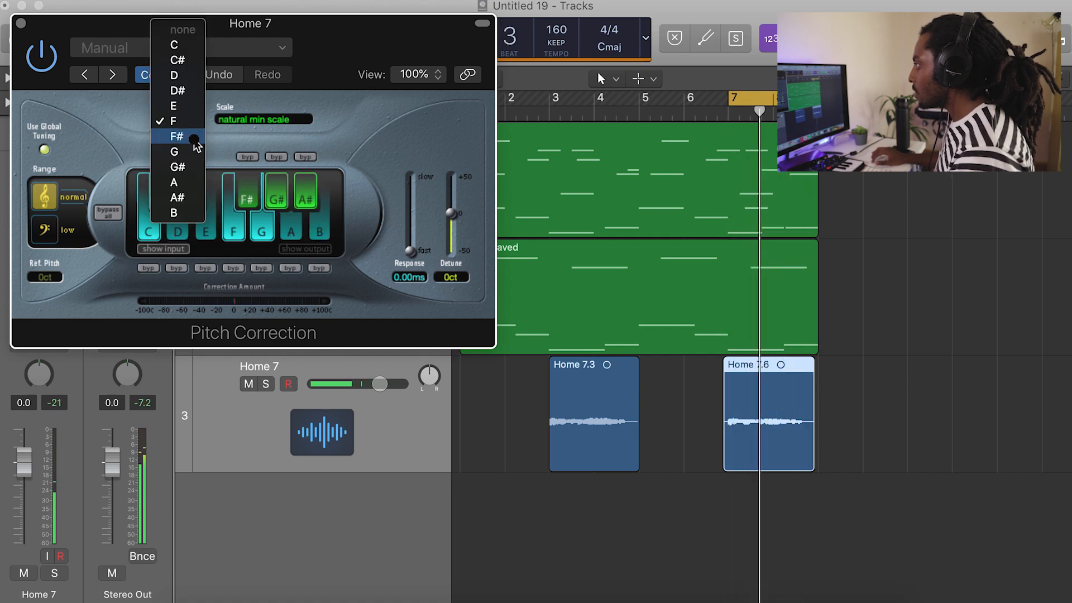
left_click(190, 137)
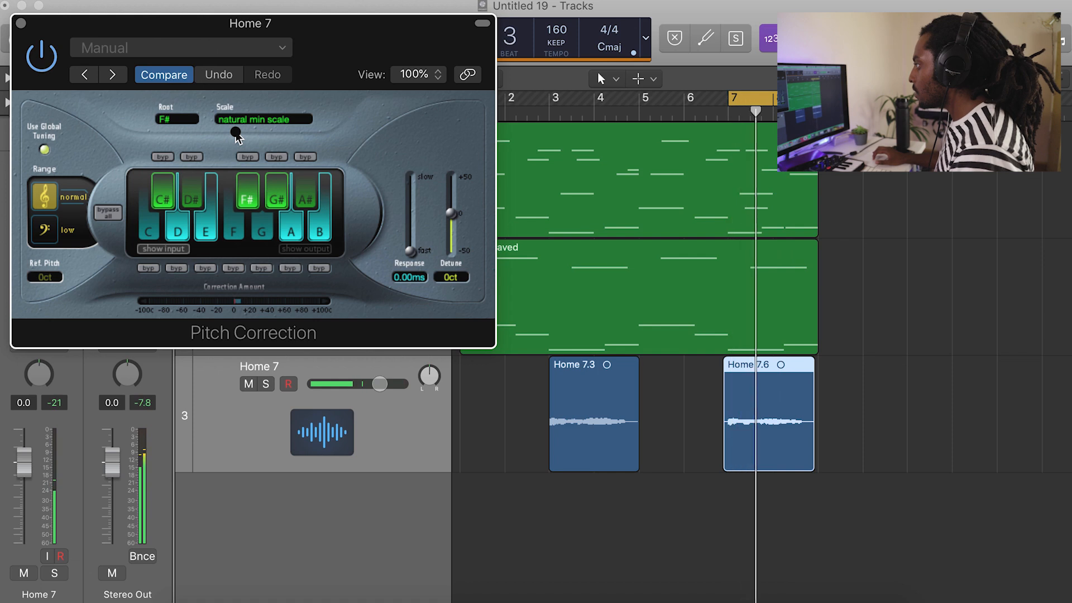
left_click(21, 24)
Send the Home 7 track to Bus 1 and raise the send level during playback.
key("space")
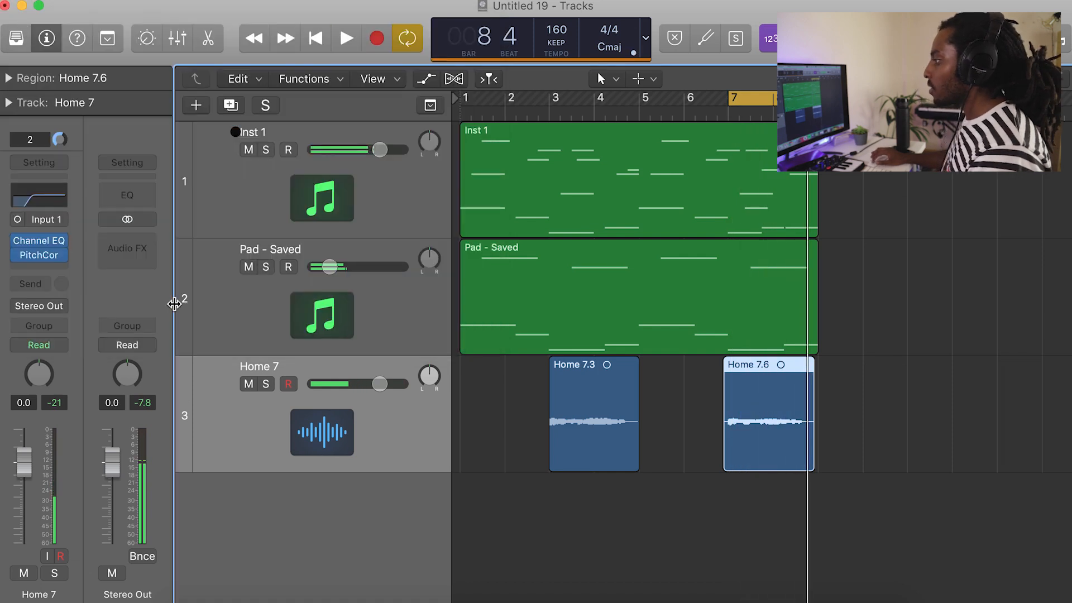
left_click(50, 284)
mouse_move(65, 359)
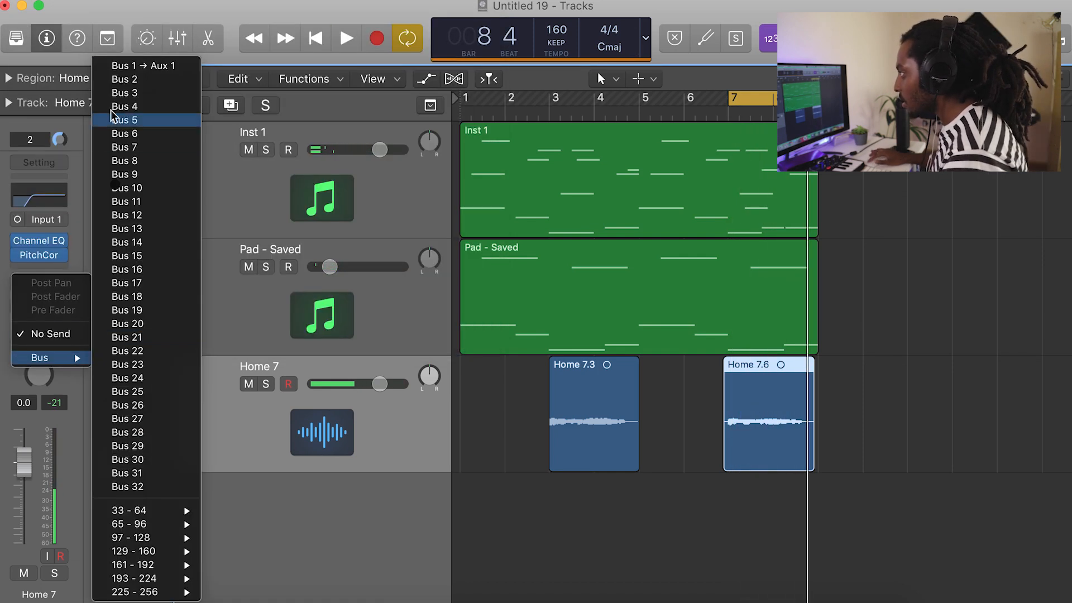
left_click(117, 66)
key("space")
left_click_drag(62, 275, 66, 155)
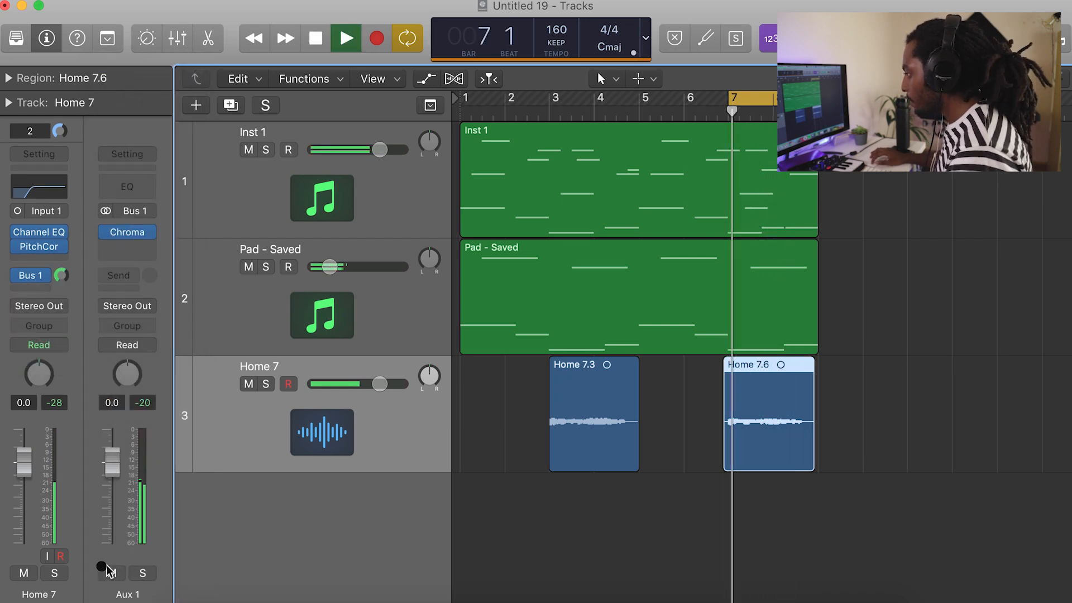
Solo Home 7 with its volume at -3.0 and add an Expander with a -24.5 dB threshold and 0.50:1 ratio.
left_click(56, 574)
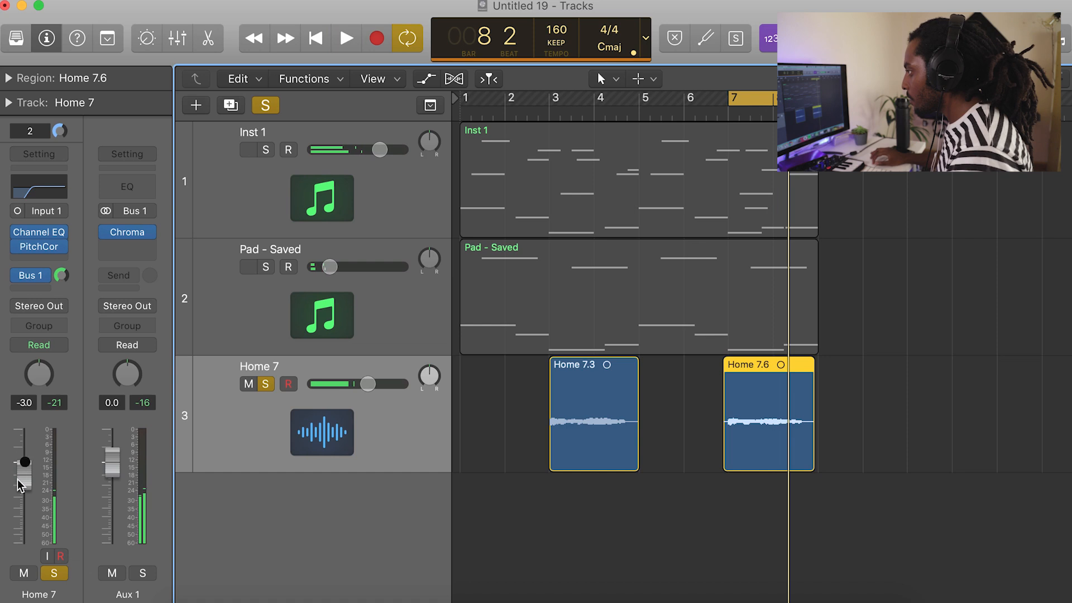
key("space")
left_click(39, 258)
mouse_move(61, 400)
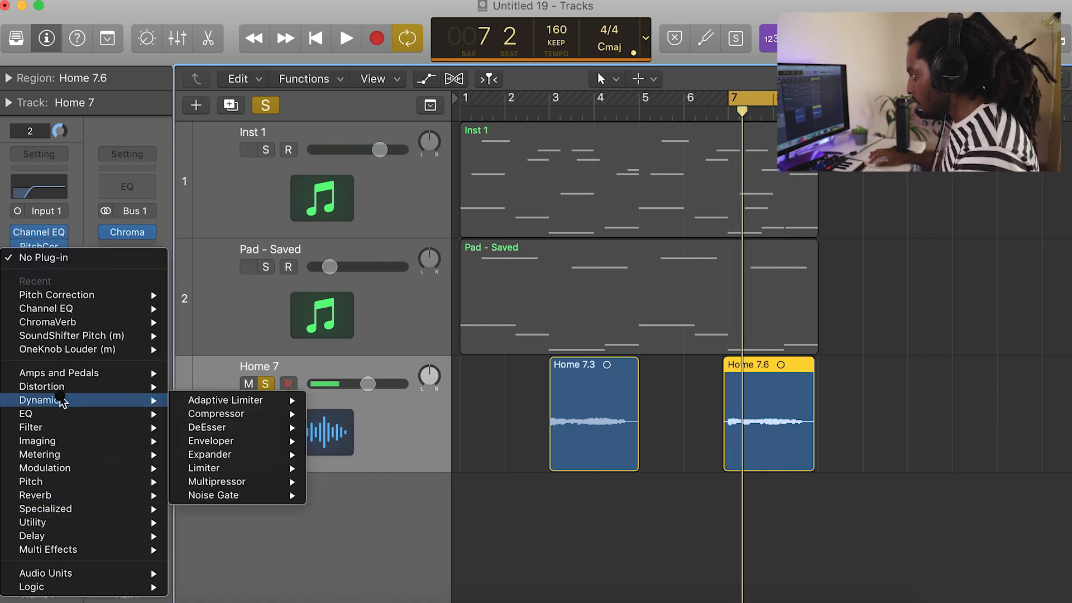
left_click(315, 452)
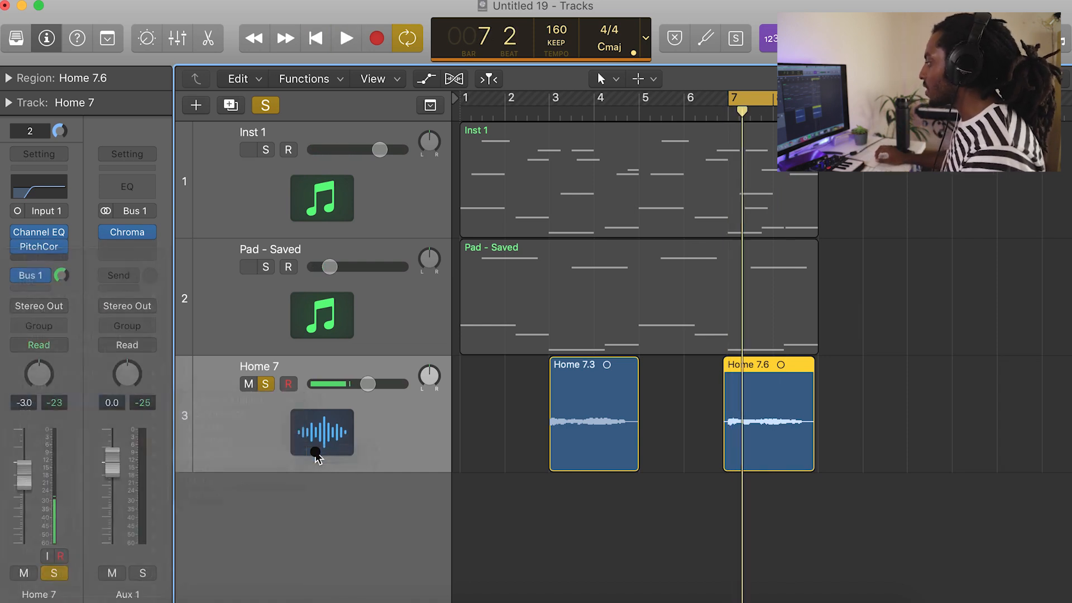
key("space")
mouse_move(40, 153)
left_mouse_down()
mouse_move(41, 187)
mouse_move(40, 161)
left_mouse_up()
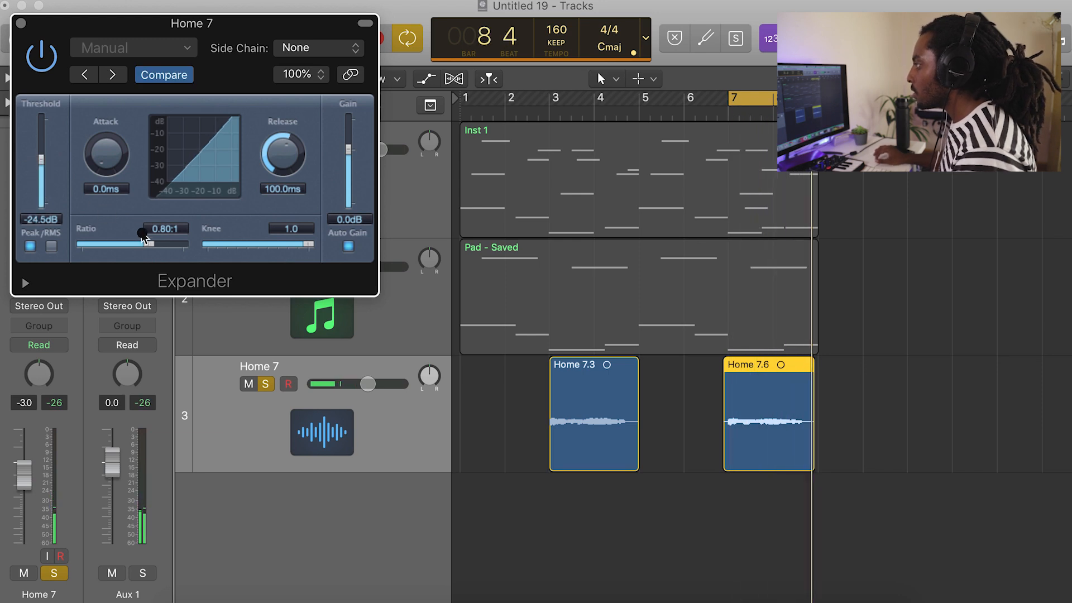
left_click_drag(153, 243, 78, 250)
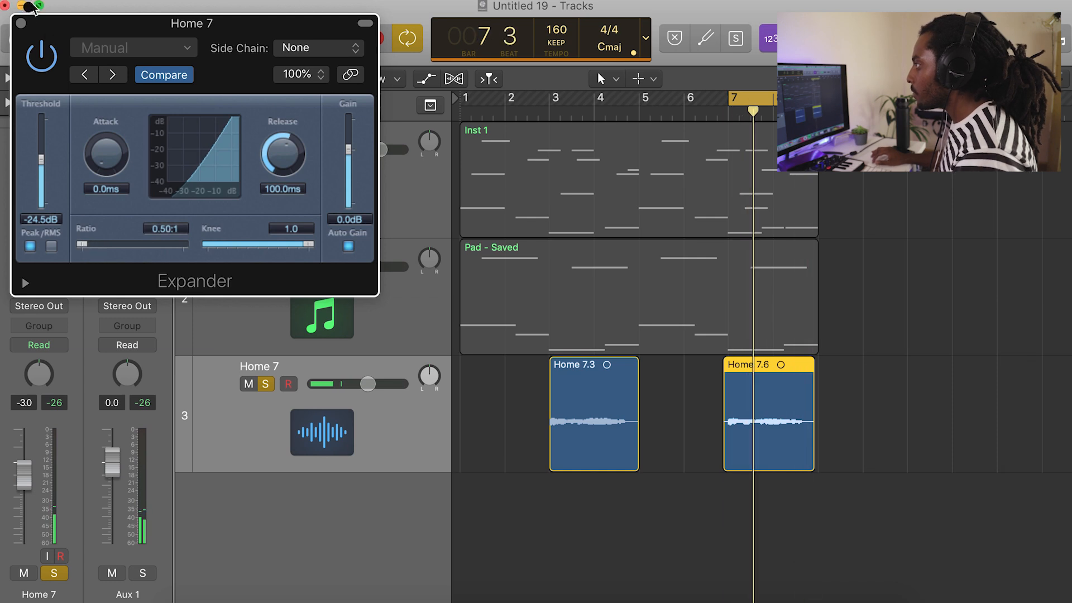
left_click(21, 24)
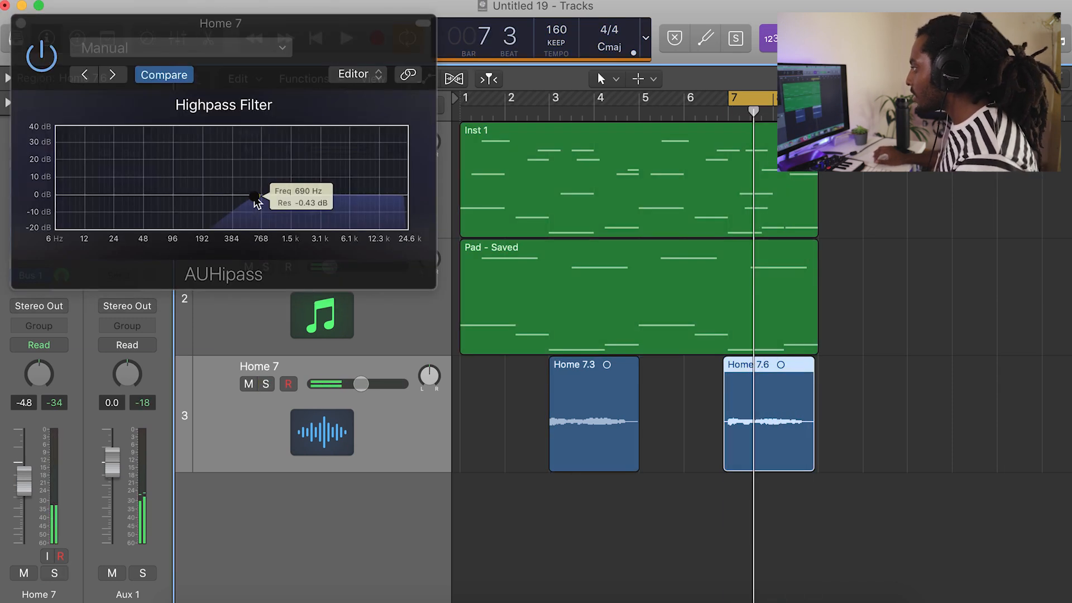
Set the AUHipass filter on Home 7 to about 714 Hz with 1.44 dB resonance, and extend the cycle range back from bar 7.
left_click_drag(259, 197, 267, 201)
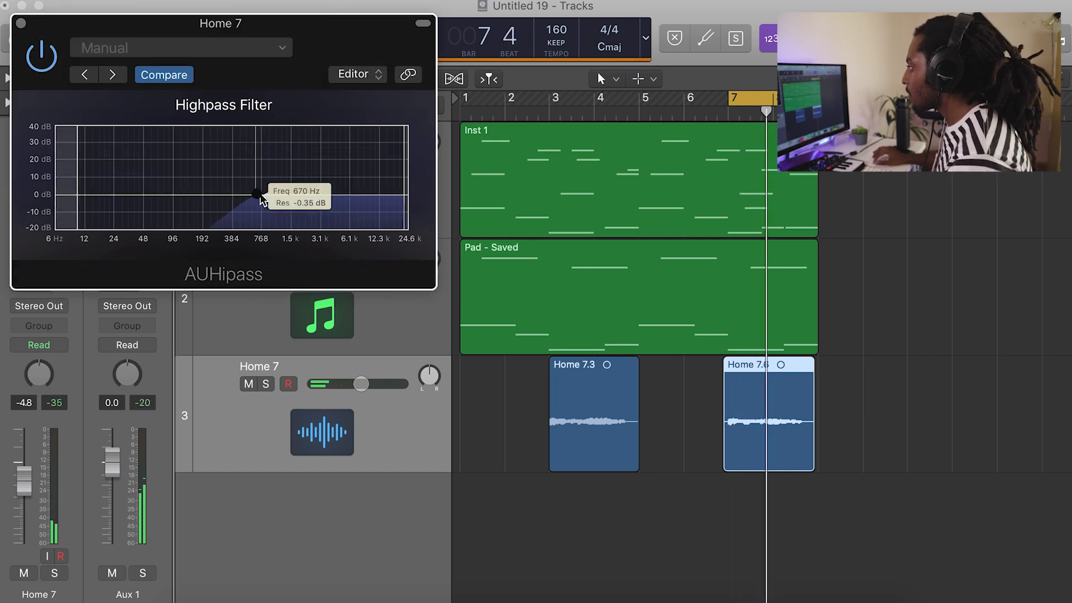
left_click_drag(259, 196, 262, 192)
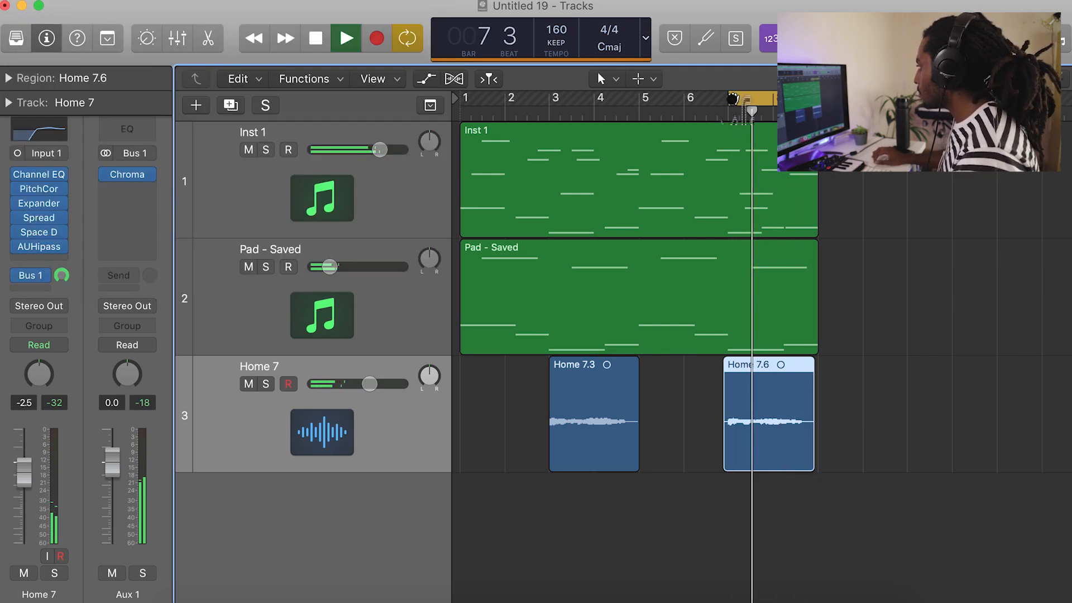
left_click_drag(733, 99, 498, 177)
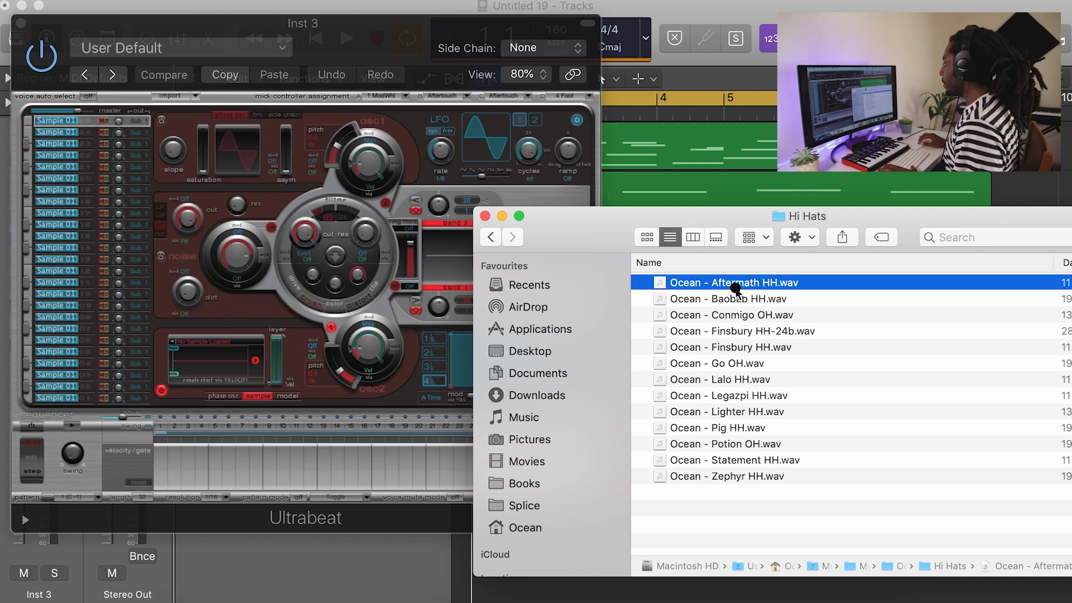
Load Ocean - Aftermath HH.wav as the Ultrabeat sample on Inst 3 and play its step sequencer pattern.
left_click_drag(726, 282, 227, 369)
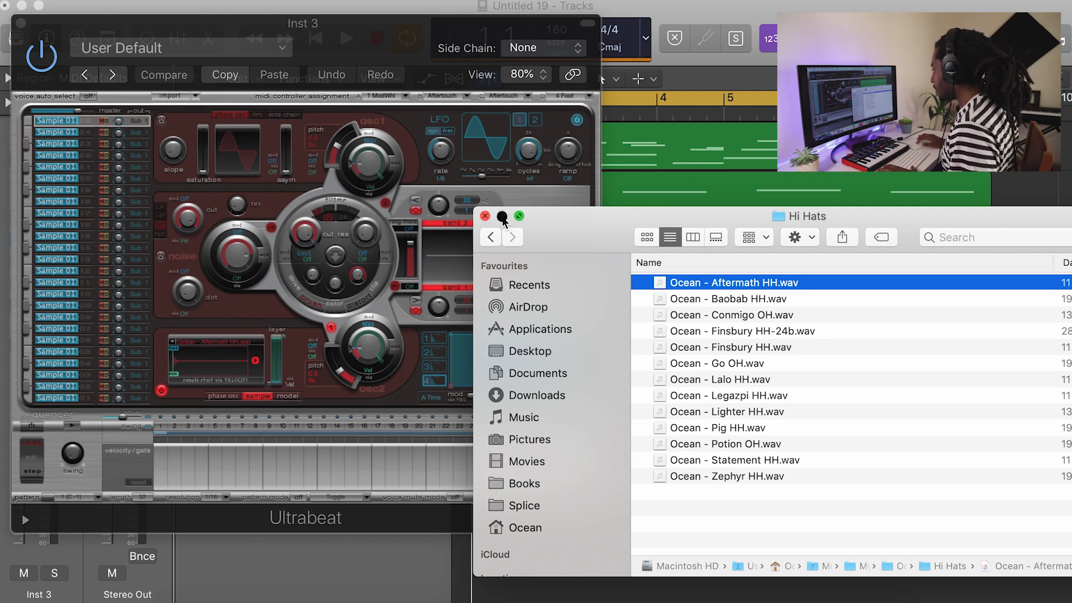
left_click(502, 216)
left_click(72, 427)
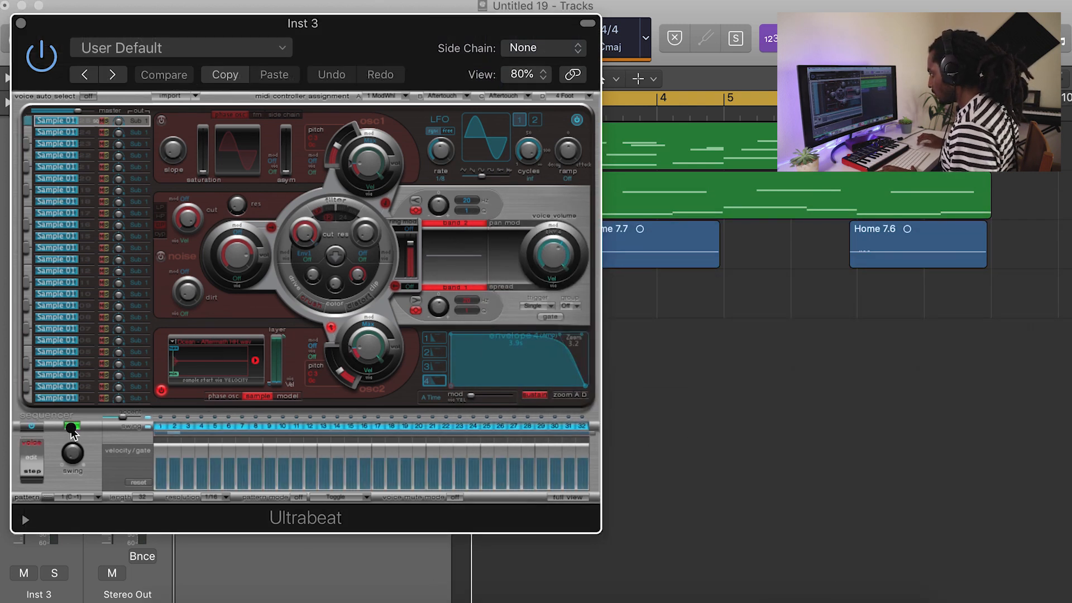
Set the Ultrabeat sequencer resolution to 1/8 while the hi-hat pattern plays.
left_click(217, 499)
left_click(229, 477)
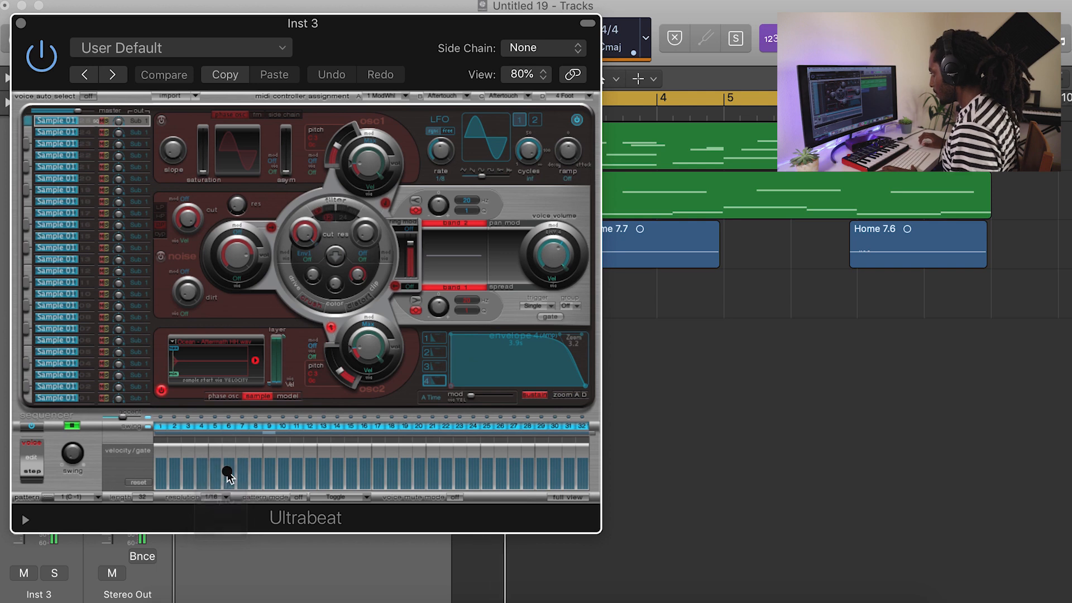
left_click(279, 54)
left_click(422, 34)
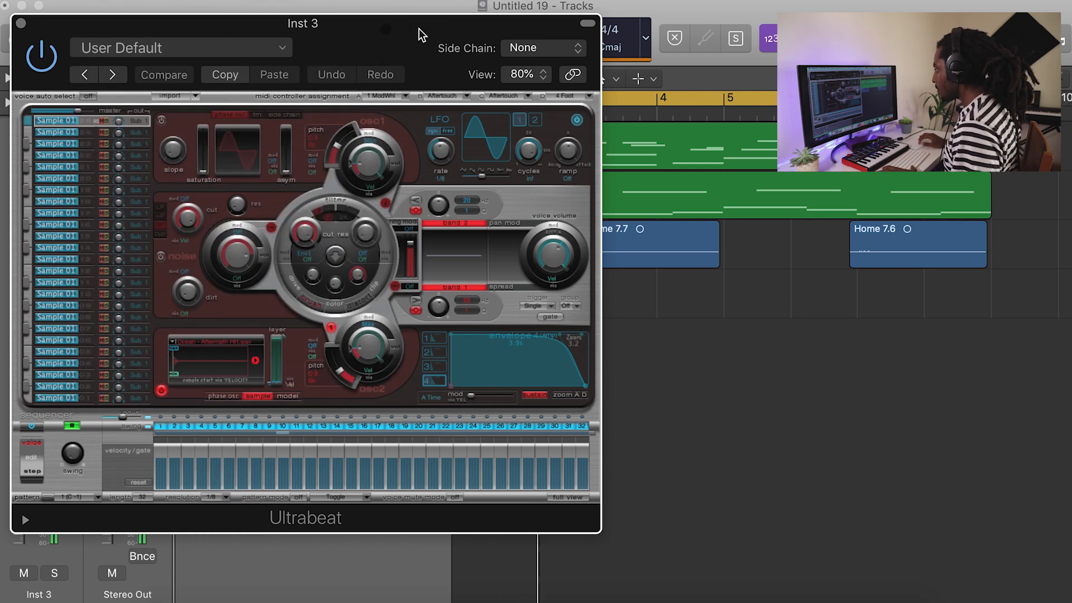
left_click_drag(300, 43, 431, 29)
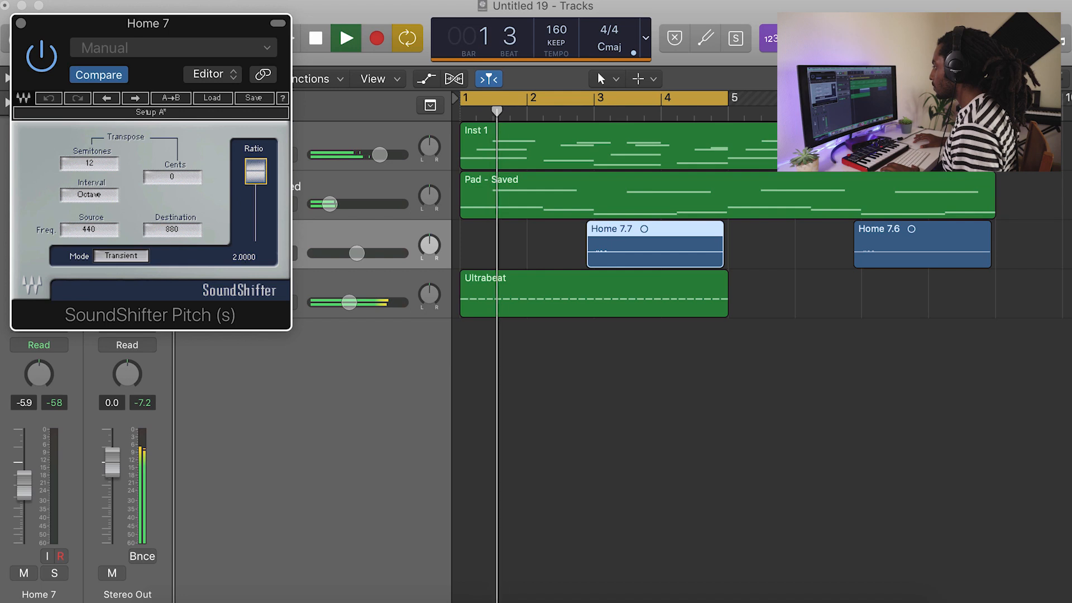
Close the SoundShifter Pitch plug-in and lower the Home 7 track's volume during playback.
left_click_drag(137, 27, 256, 53)
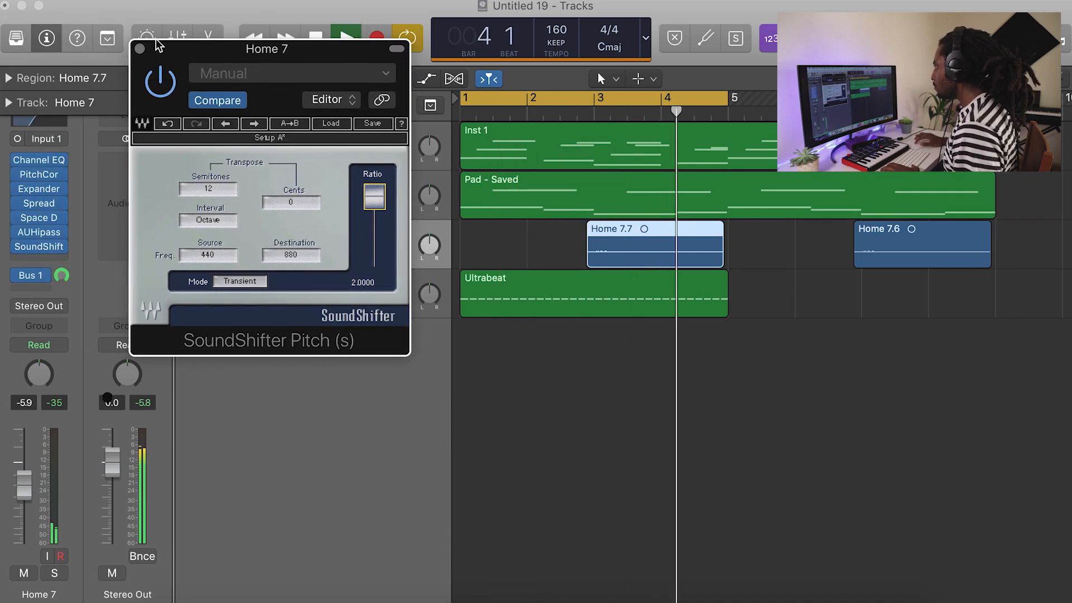
left_click(141, 49)
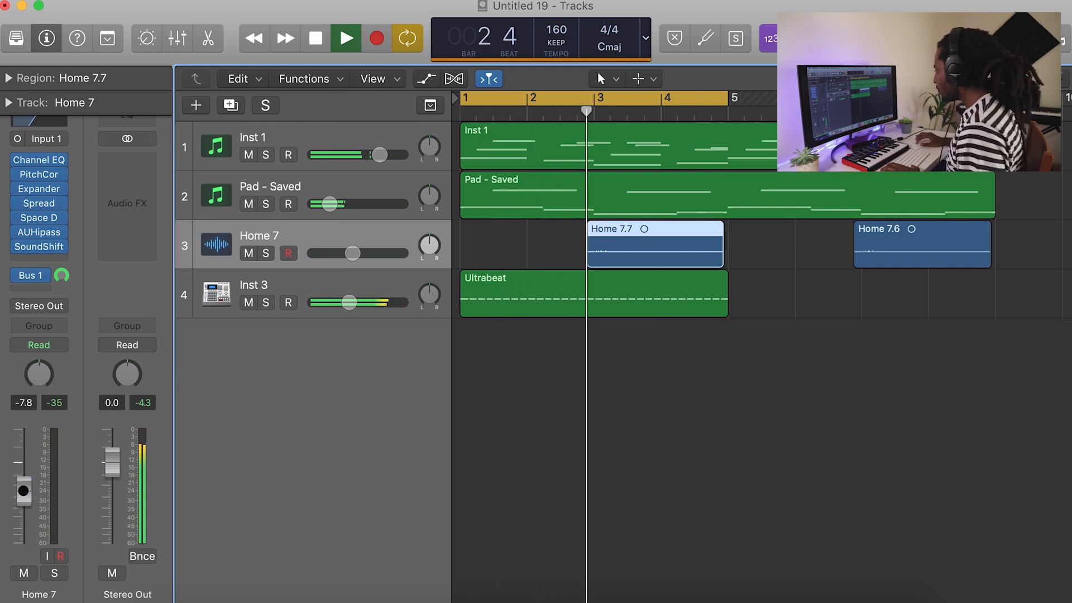
left_click_drag(23, 491, 18, 511)
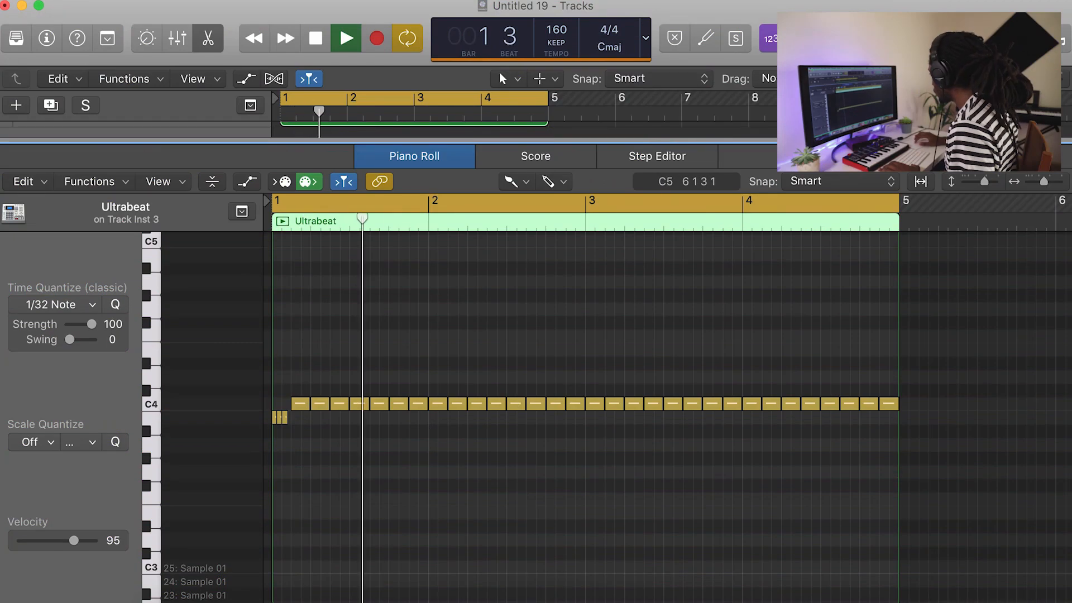
Replace the last C4 hi-hat note of bar 1 in the Ultrabeat region with a short A3 note and play it back.
left_click_drag(1044, 182, 1048, 183)
key("space")
key("space")
scroll(840, 314, "left", 3)
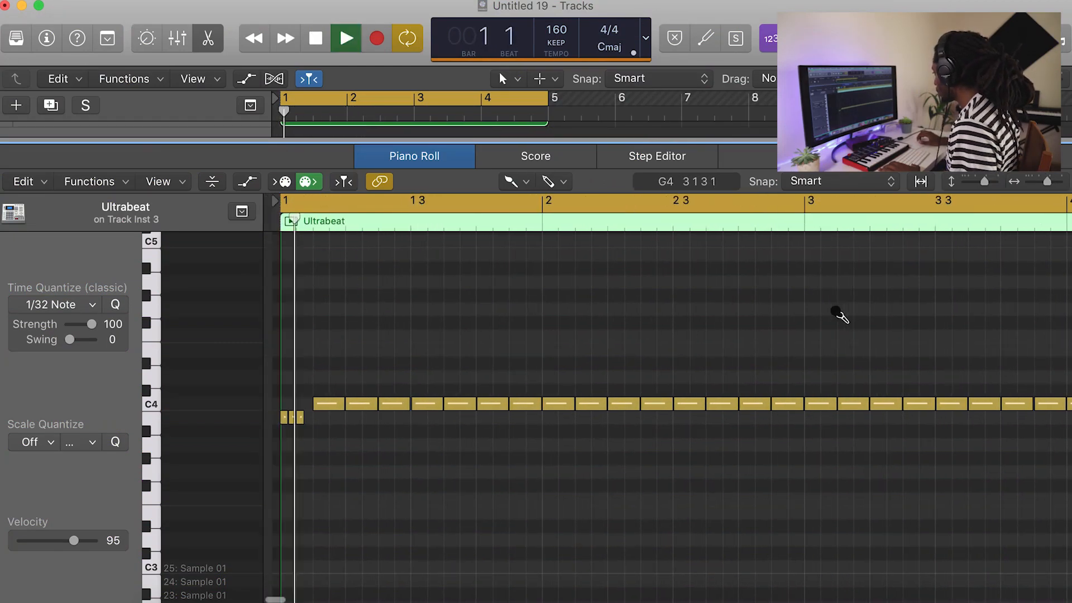
key("space")
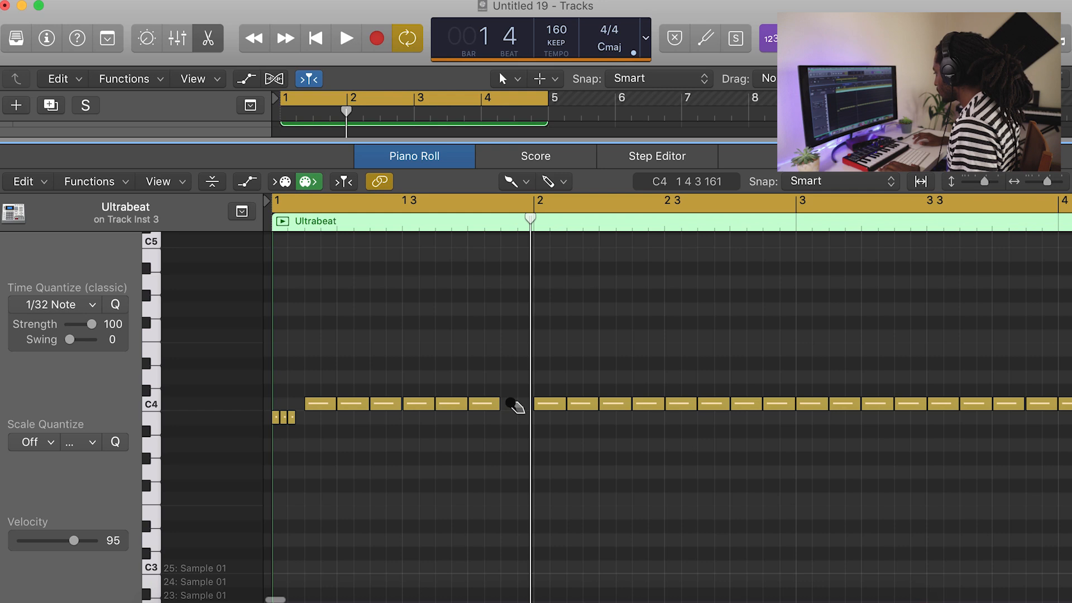
left_click(504, 445)
Replace the last two C4 hi-hat notes of bar 2 with short A#3 and G#3 notes and play the pattern back.
key("space")
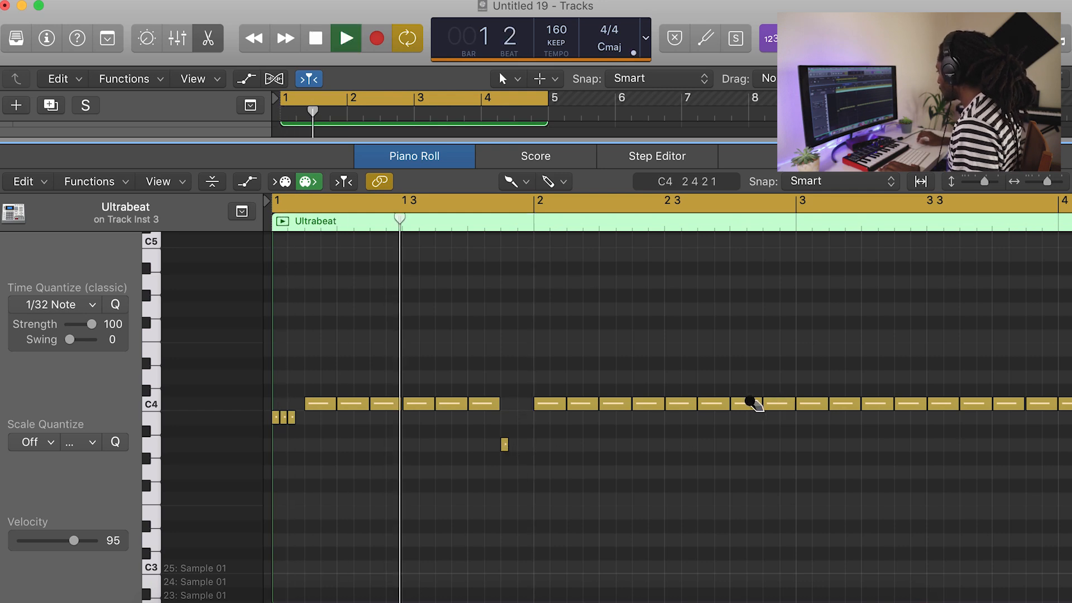
left_click(743, 403)
key("space")
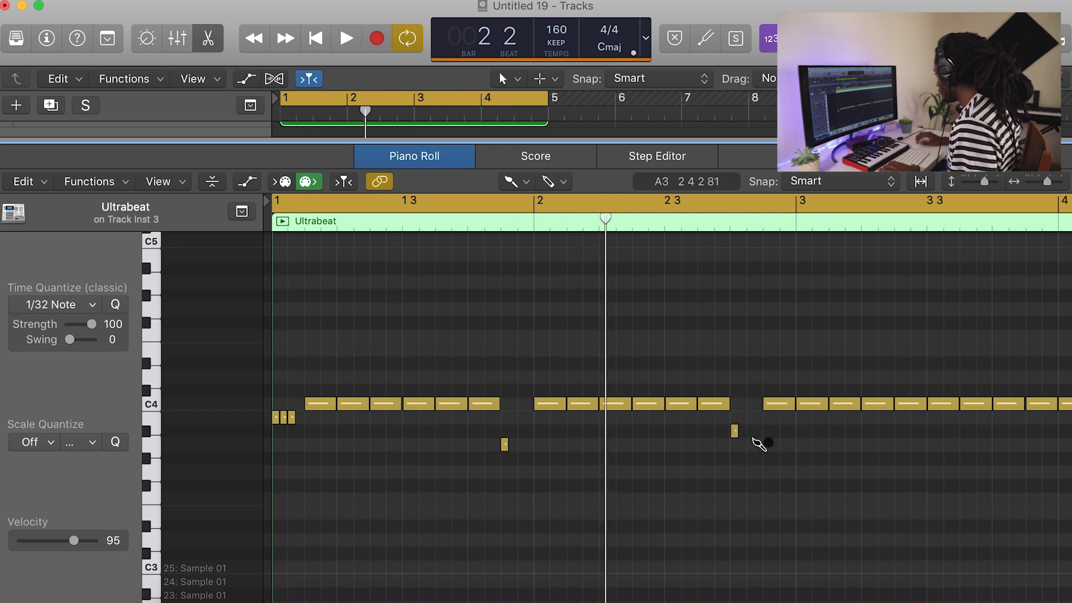
left_click(767, 458)
left_click(780, 403)
key("space")
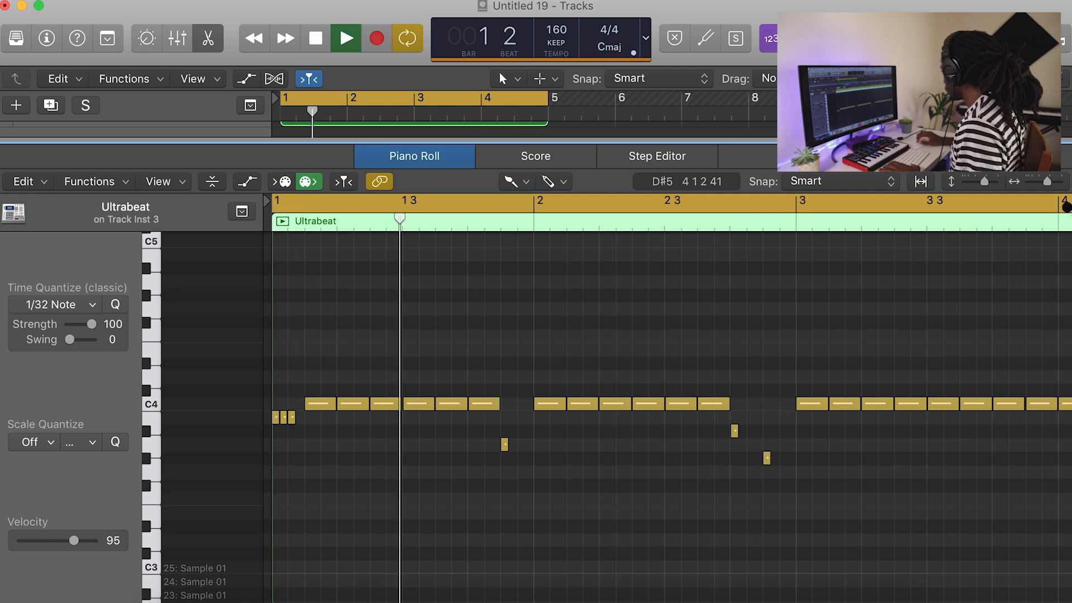
key("super+Left")
key("space")
key("space")
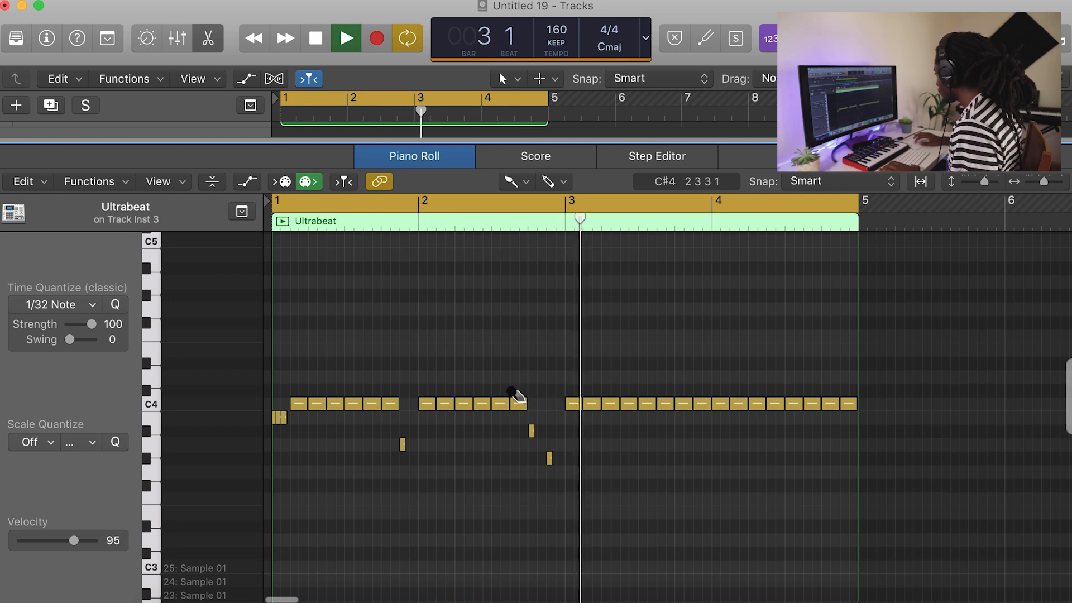
key("space")
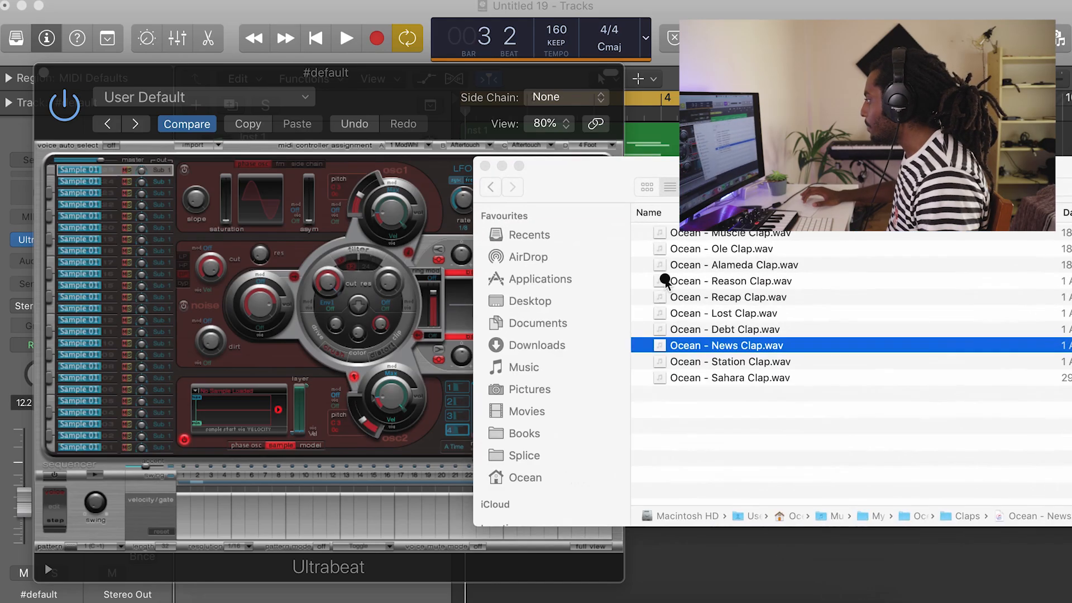
Load Ocean - News Clap.wav into the first Ultrabeat voice and Ocean - Station Clap.wav into the second on the #default track.
left_click_drag(192, 380, 193, 384)
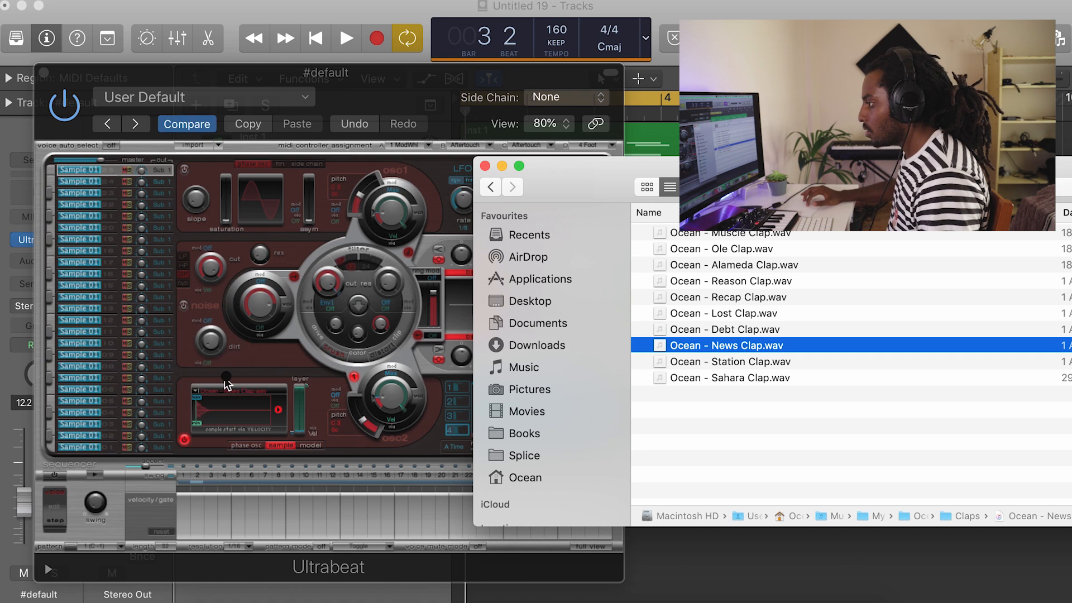
left_click(120, 212)
left_click(764, 362)
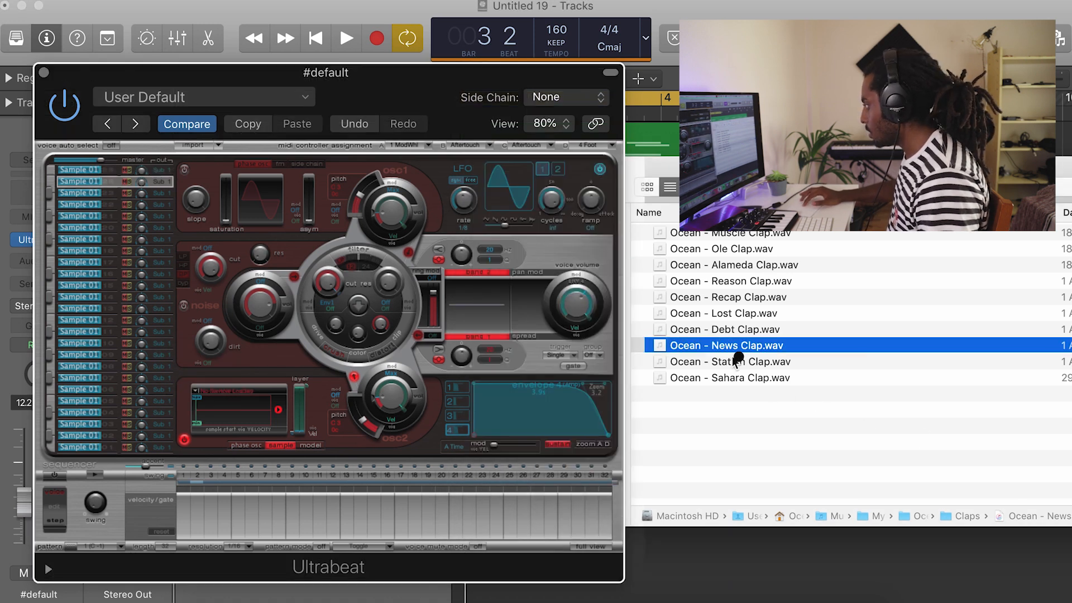
left_click_drag(302, 370, 284, 403)
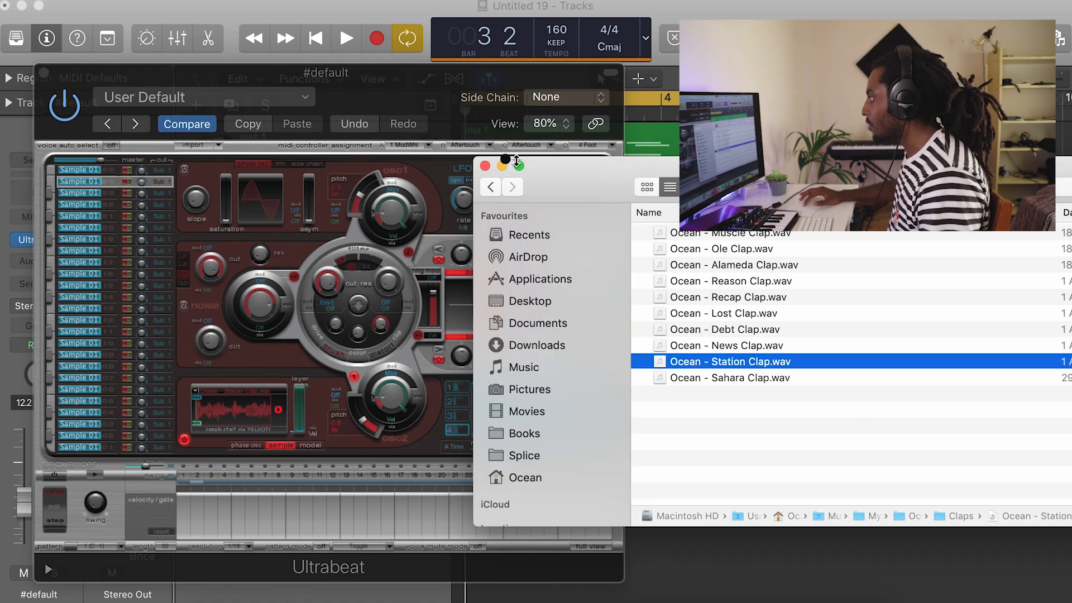
left_click(504, 166)
Program both clap voices on steps 9 and 25 during playback and set the News Clap voice's level to about -7 dB.
key("space")
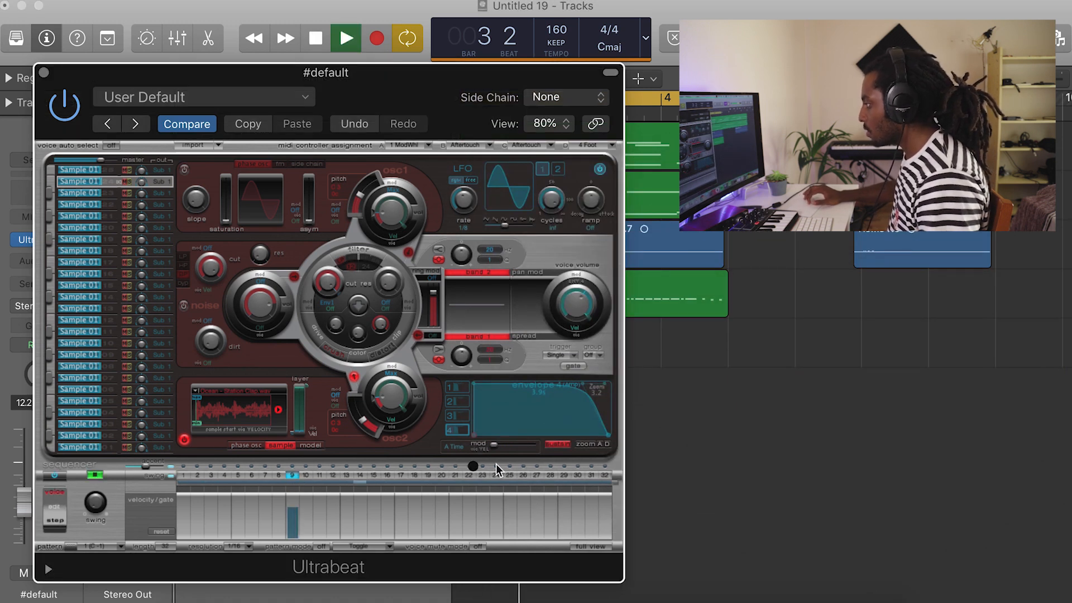
left_click(590, 540)
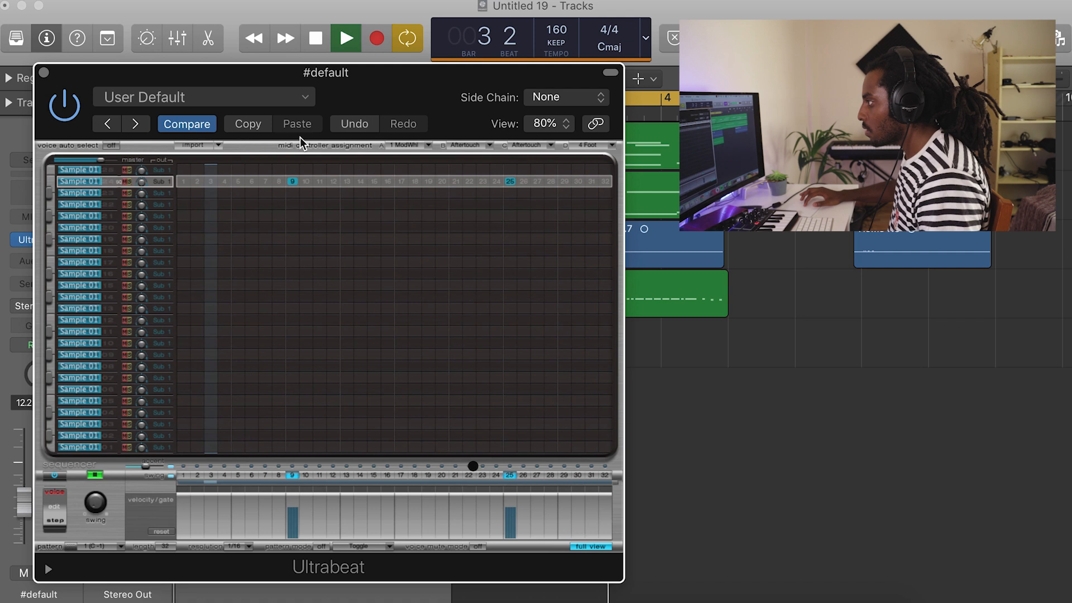
left_click(292, 170)
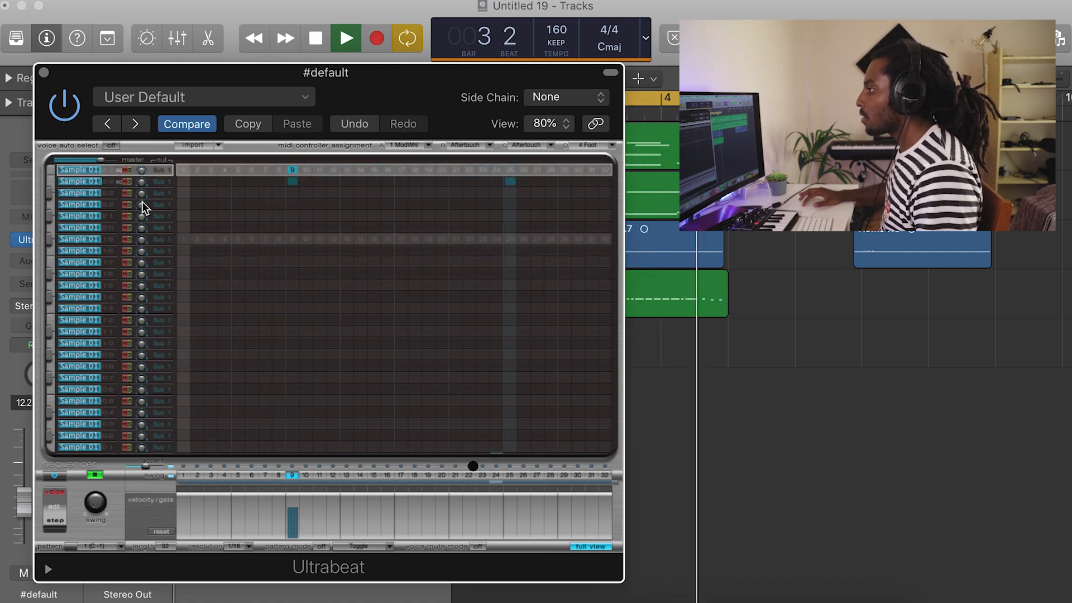
mouse_move(94, 171)
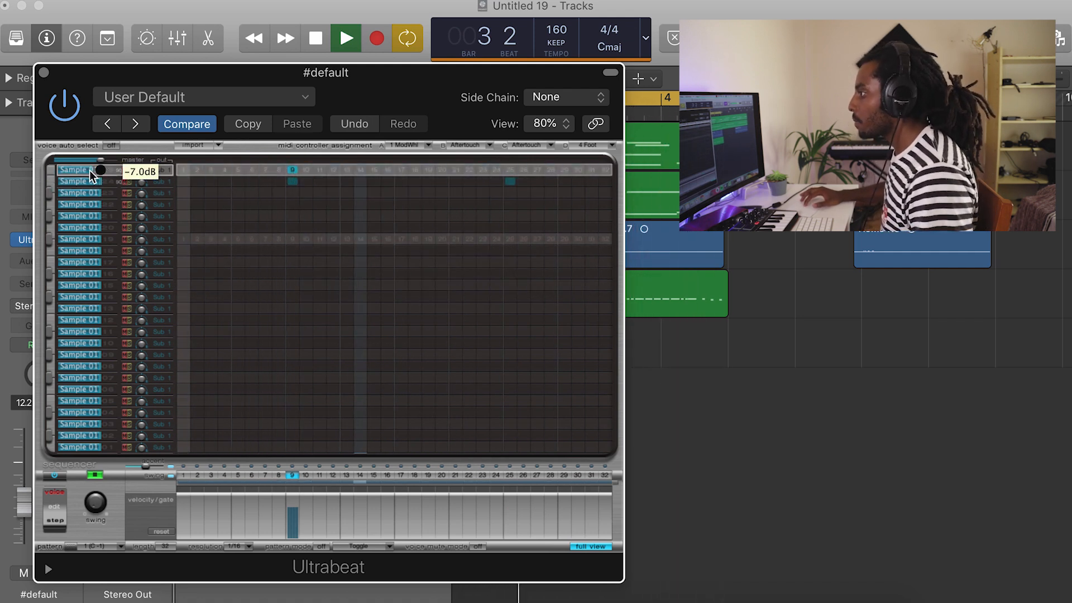
left_click(512, 171)
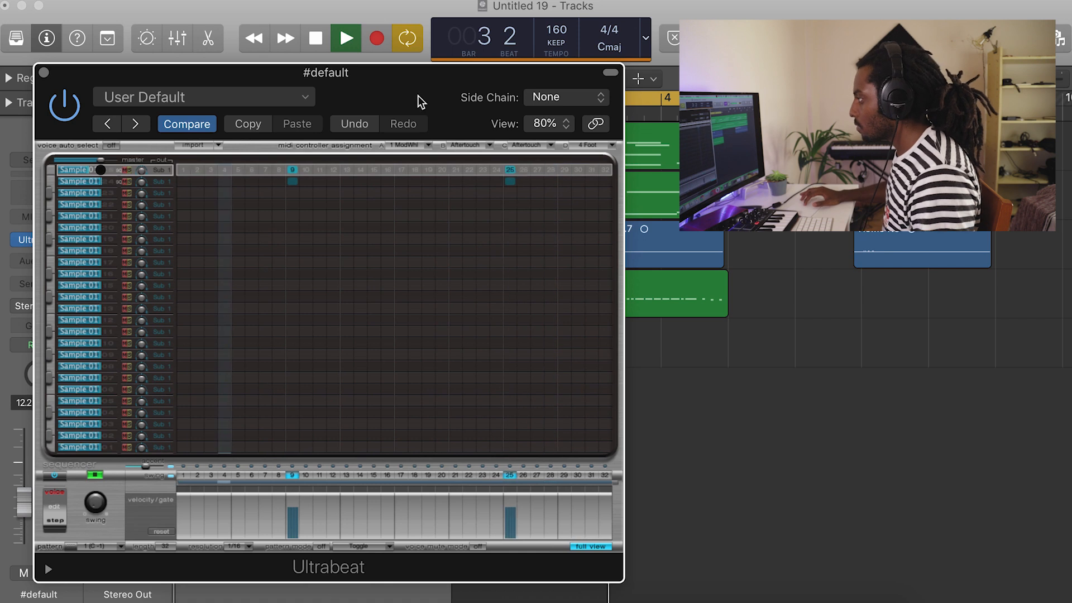
Place the Ultrabeat clap pattern as regions on the #default track at bars 1 and 3.
left_click_drag(390, 93, 914, 26)
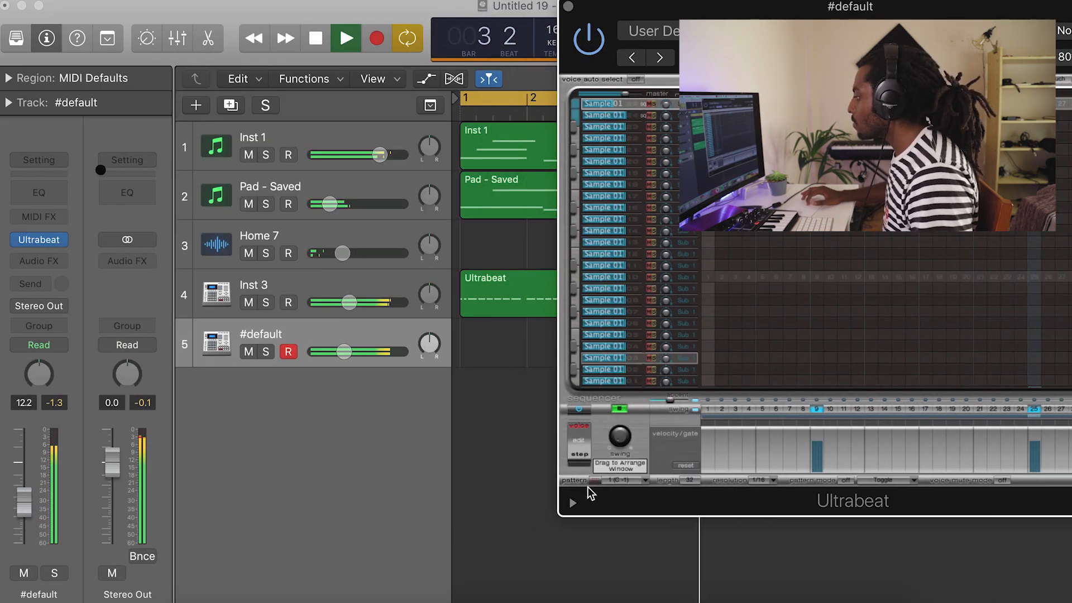
left_click_drag(596, 479, 474, 342)
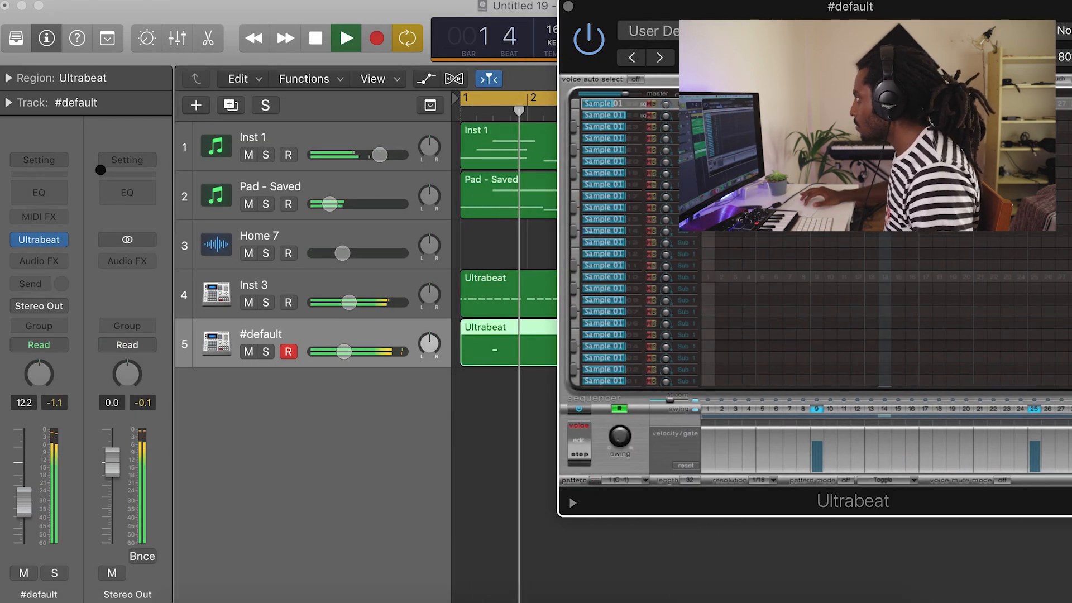
left_click_drag(672, 10, 829, 10)
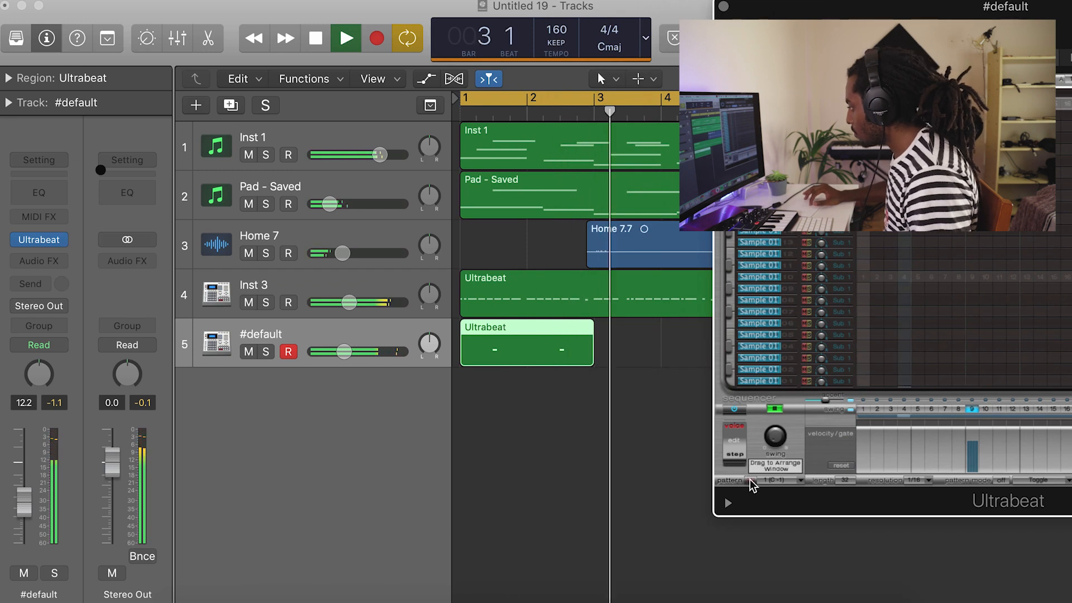
left_click_drag(637, 382, 651, 360)
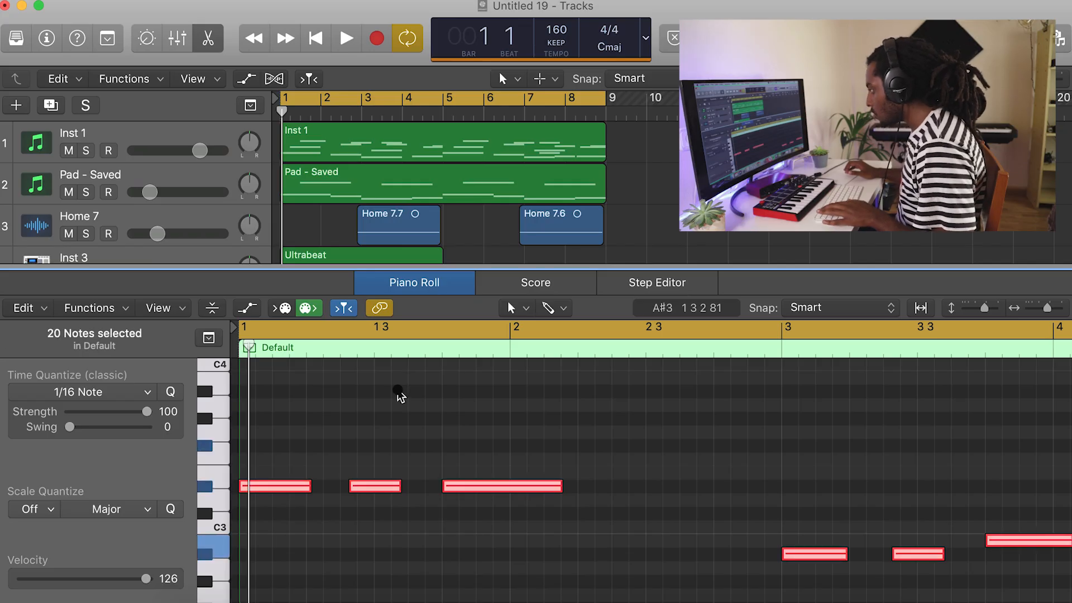
Quantize the selected notes of the Default region to 1/16, extend them legato and start playback.
key("q")
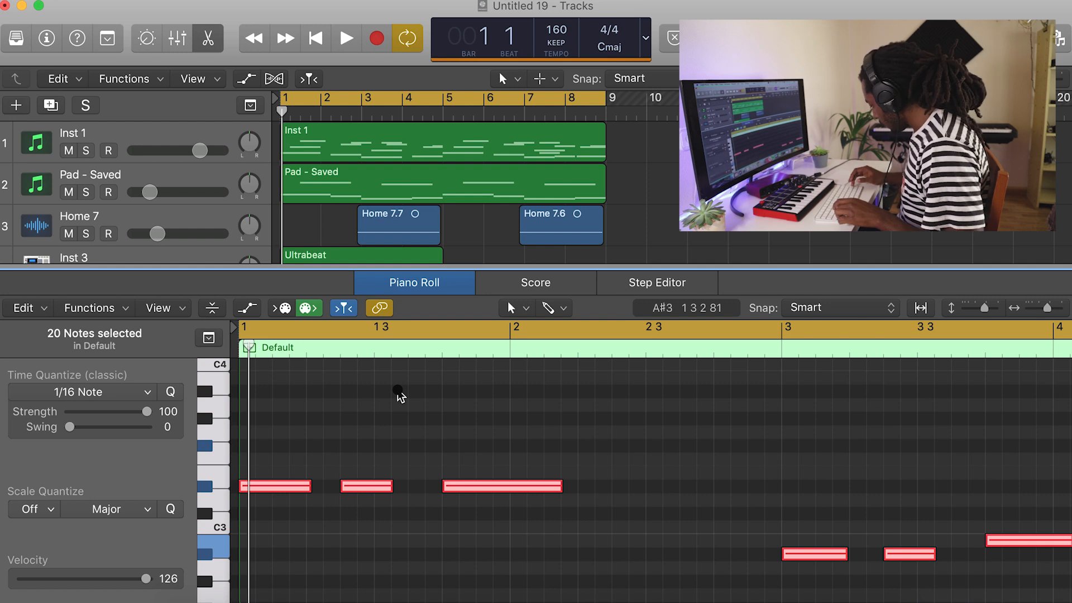
key("shift+backslash")
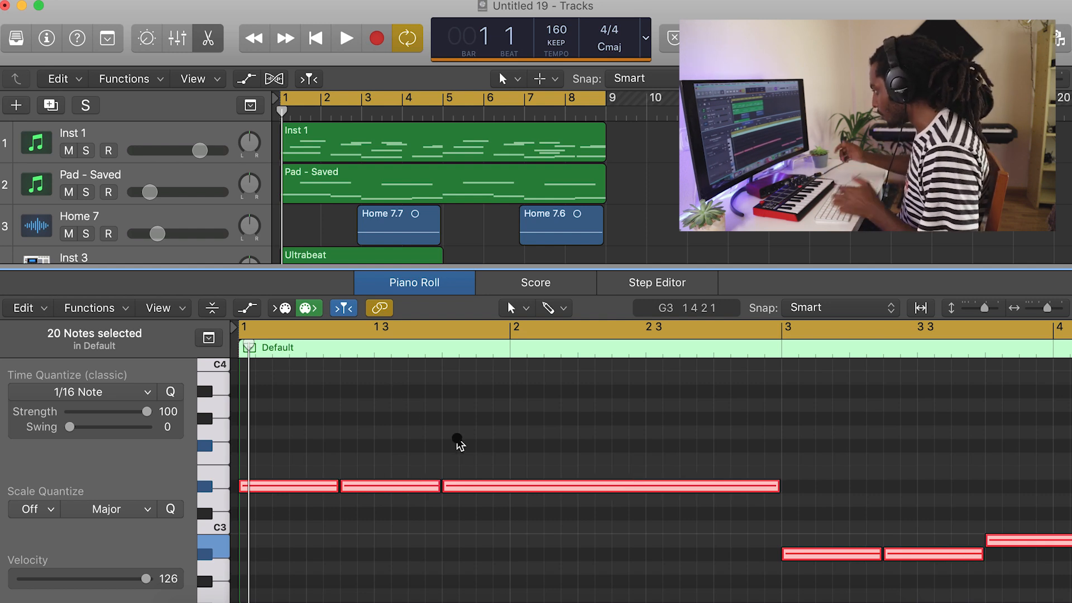
key("space")
Transpose the selected Default notes down to a lower range and audition them from bar 1.
key("Delete")
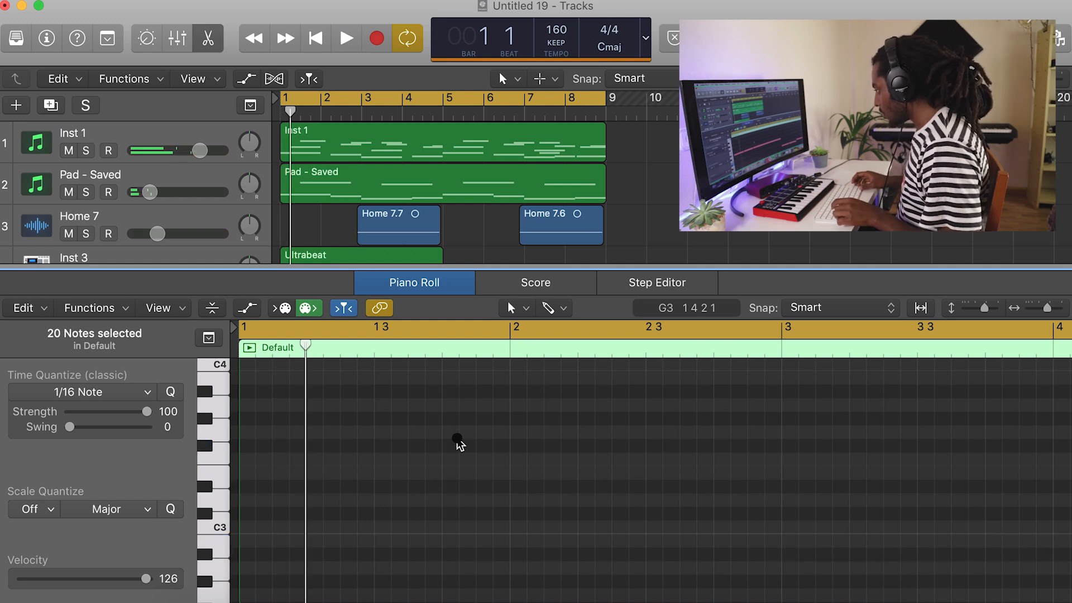
key("space")
key("space")
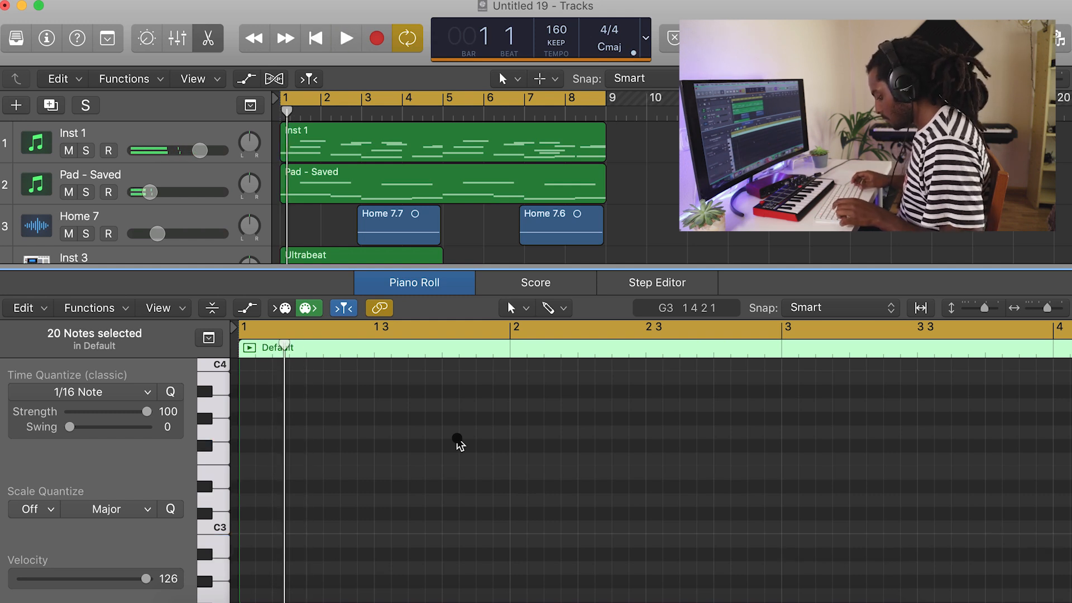
key("space")
key("space")
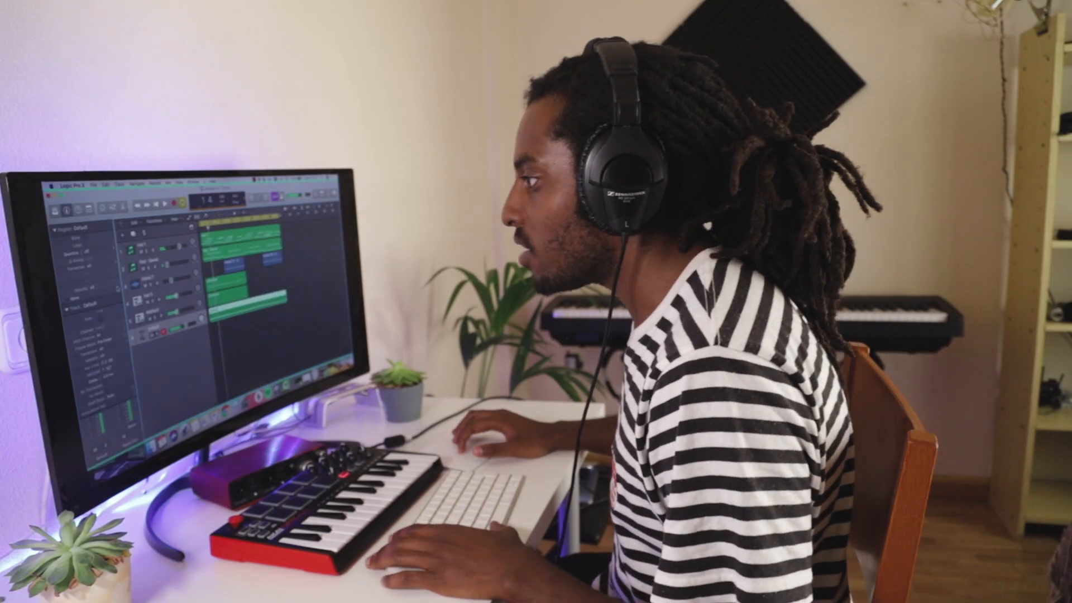
Set the Default track's Overdrive to 9.00 dB drive and 690 Hz tone, lower the track volume to -4.5 dB, and close the plug-in.
left_click(55, 229)
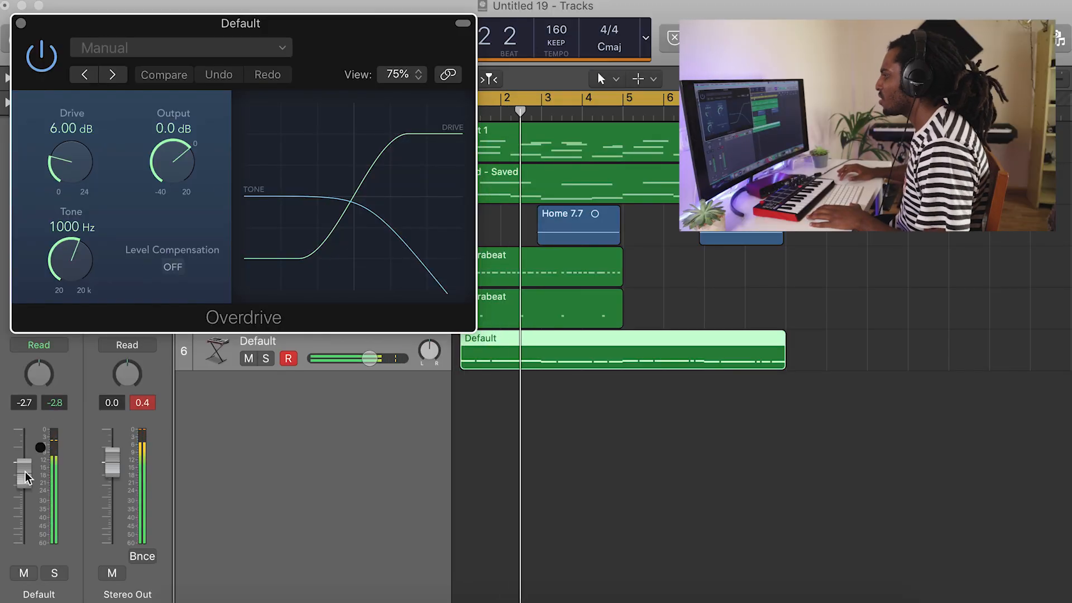
left_click_drag(24, 468, 27, 480)
left_click_drag(62, 254, 55, 190)
left_click_drag(49, 145, 51, 139)
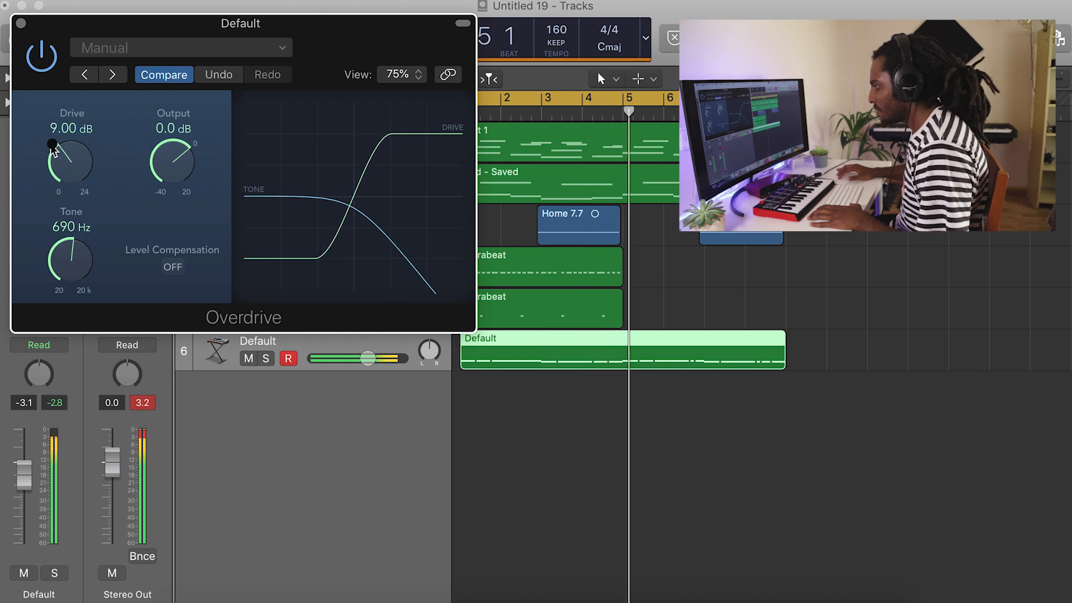
left_click_drag(24, 472, 20, 479)
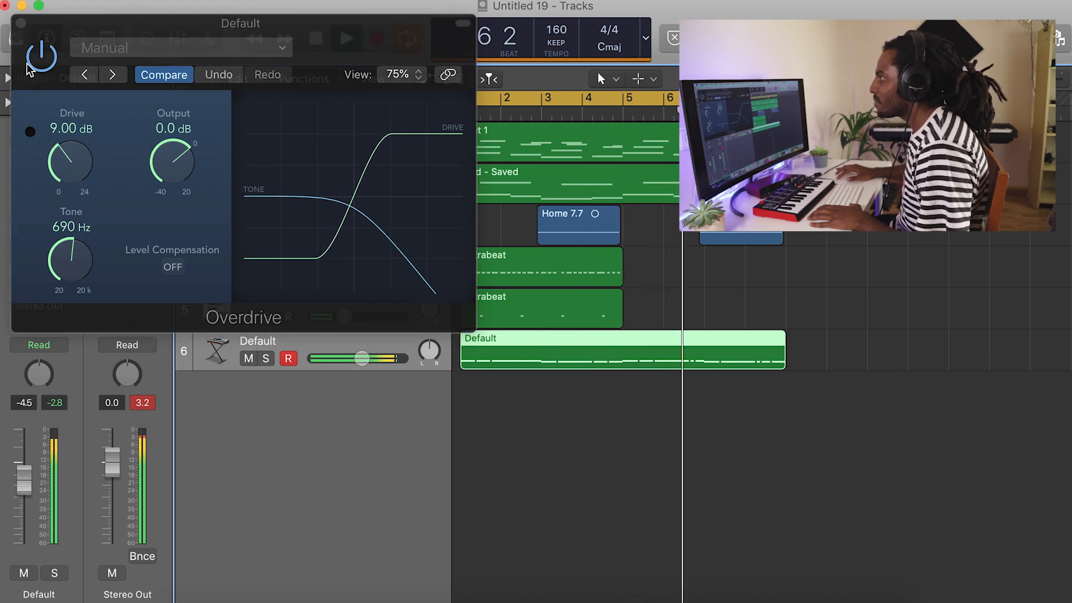
left_click(19, 23)
Repeat the Inst 3 and #default Ultrabeat regions from bar 5 and place the Inst 6 pattern on its track at bar 1.
left_click_drag(646, 309, 704, 277)
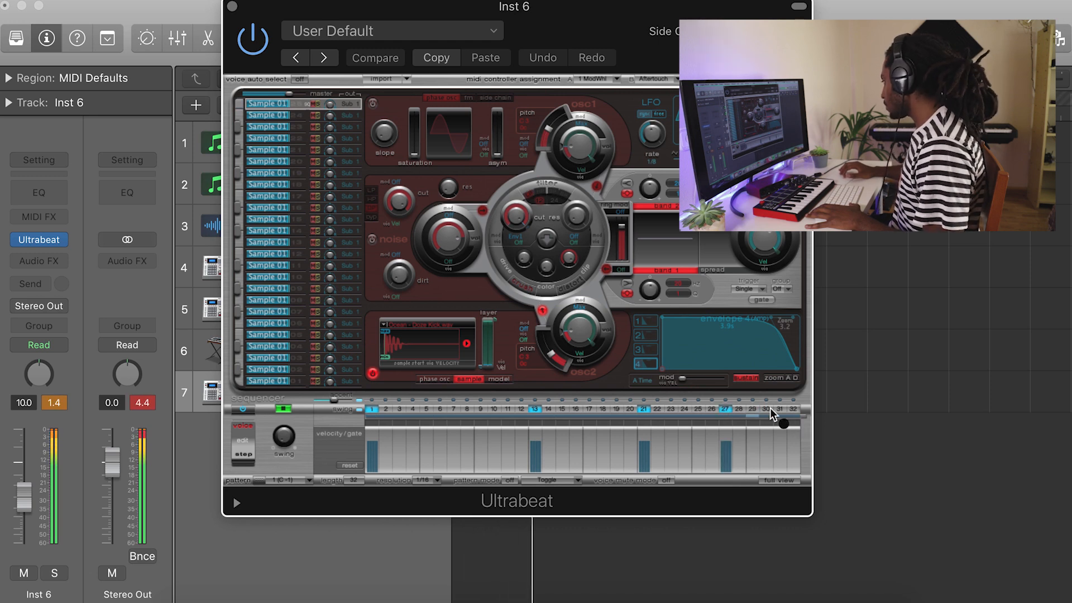
left_click_drag(360, 5, 836, 5)
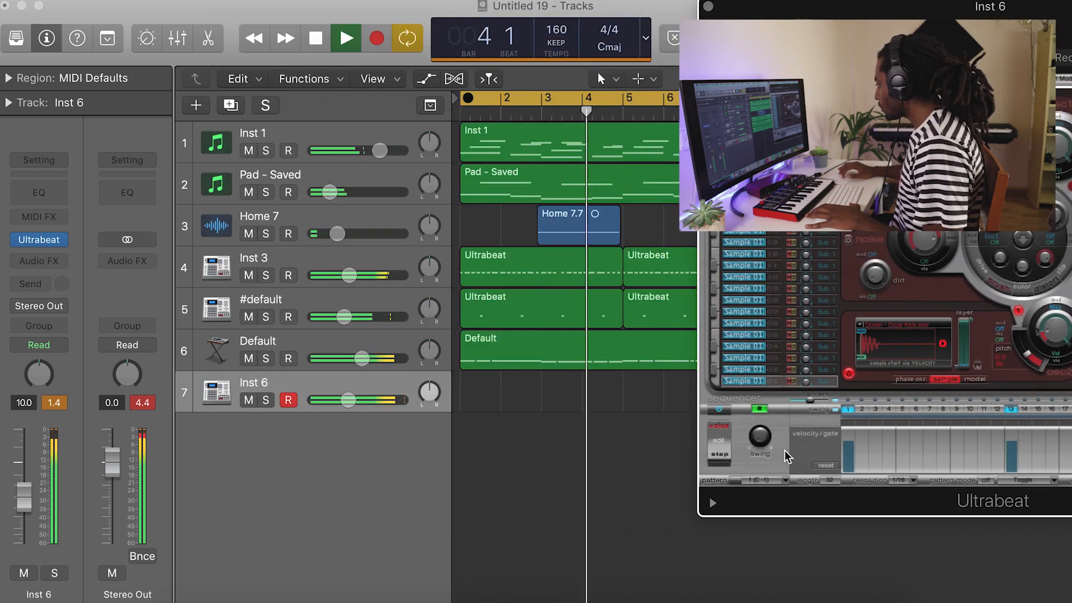
left_click_drag(734, 479, 493, 395)
left_click_drag(989, 9, 639, 8)
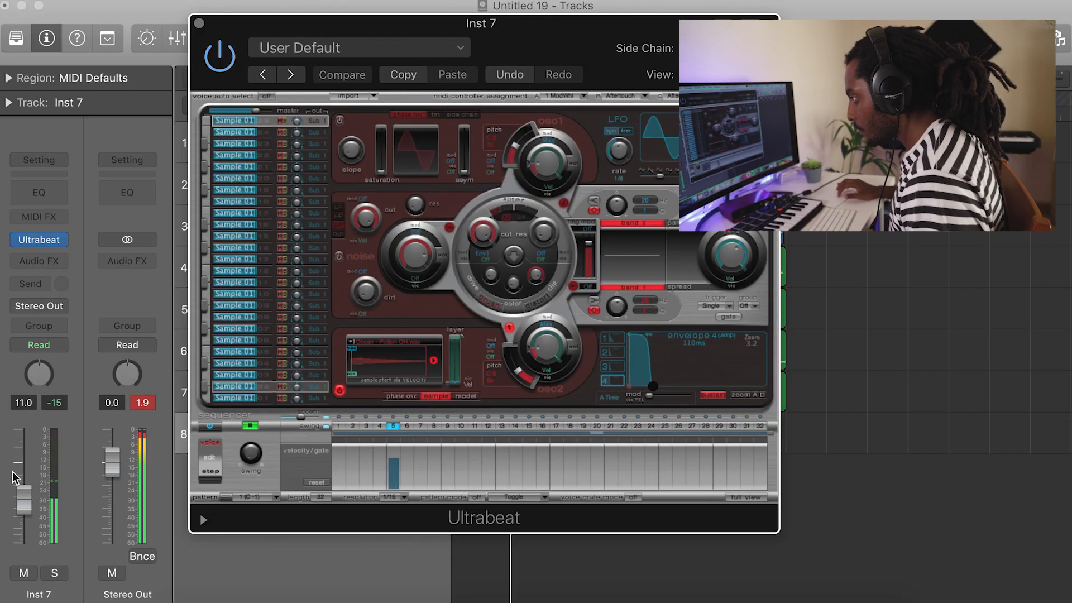
Lower the Inst 7 track's volume to about -18.5 dB and set its Ultrabeat sample's envelope 4 time to 200 ms.
left_click_drag(20, 507, 21, 522)
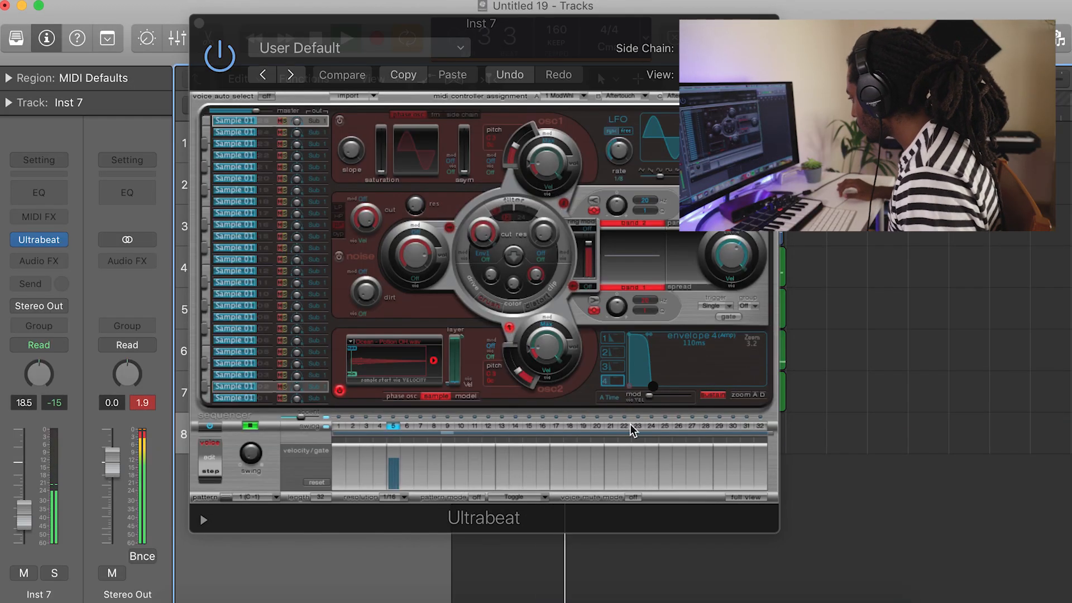
left_click(654, 388)
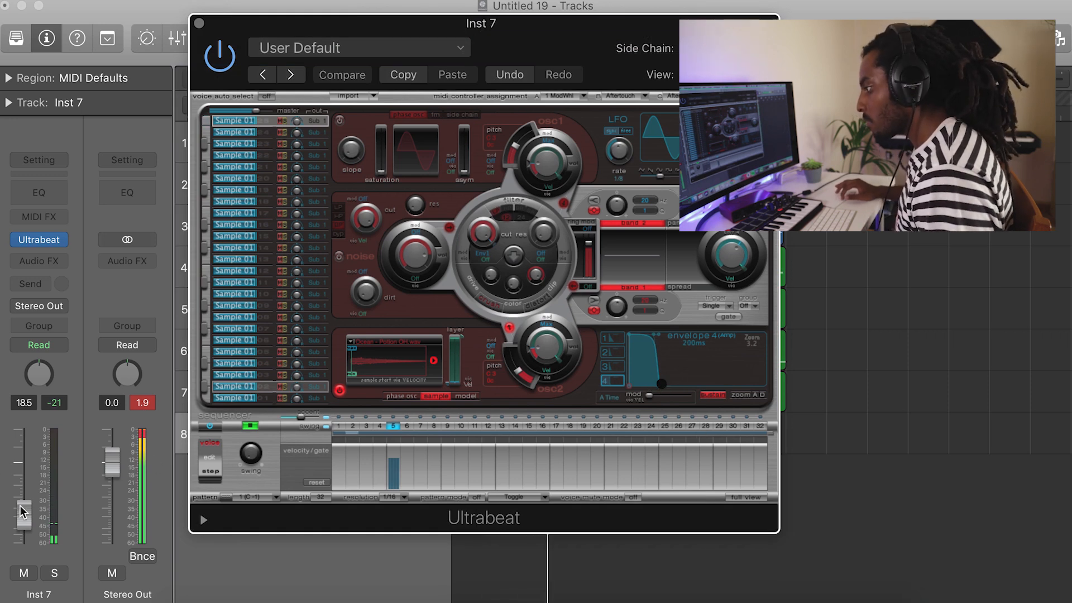
left_click_drag(21, 509, 22, 512)
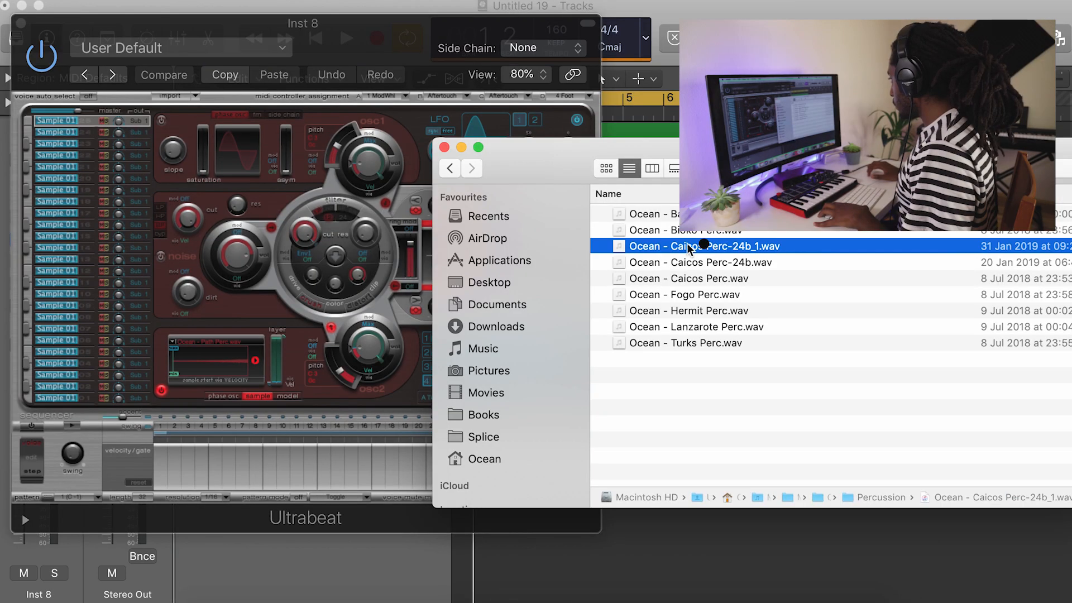
Load Ocean - Caicos Perc-24b_1.wav into the Inst 8 Ultrabeat and sequence it on steps 7 and 29 with the track at -9.6 dB.
left_click_drag(237, 296, 212, 343)
left_click(242, 426)
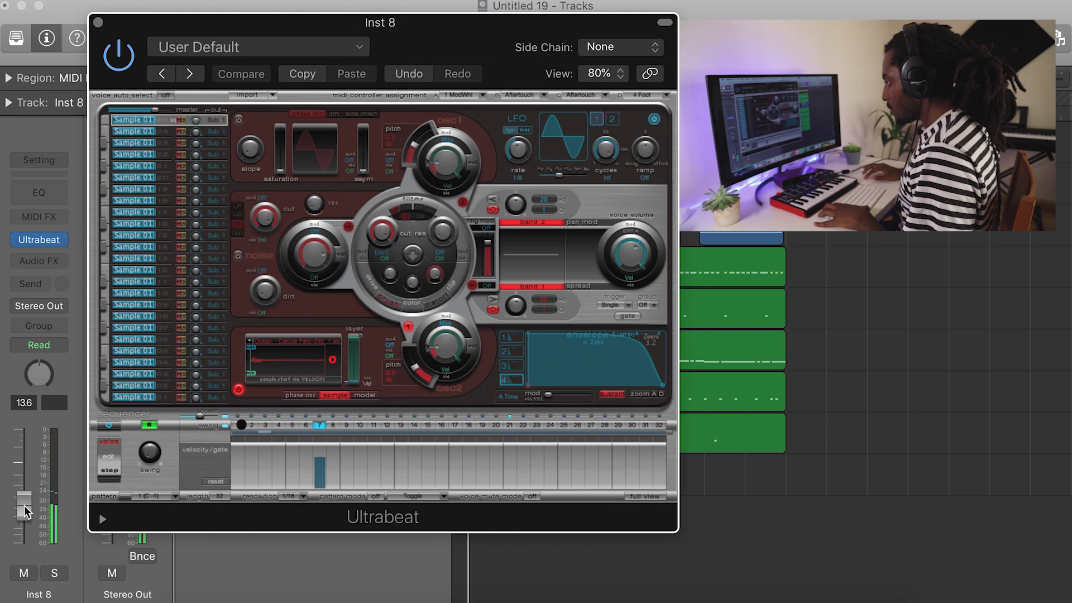
left_click(25, 501)
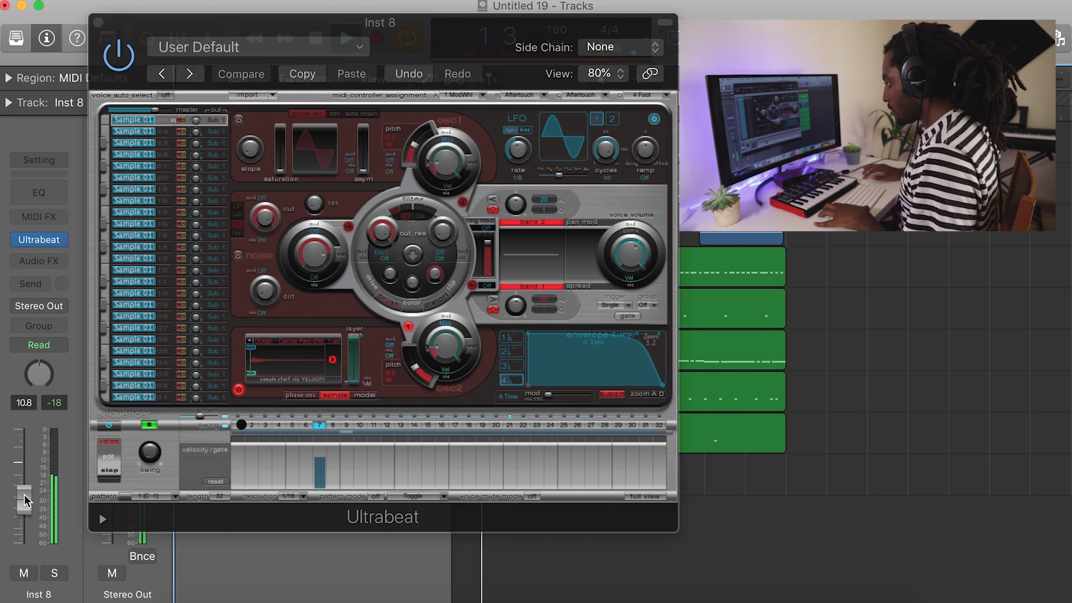
left_click(620, 425)
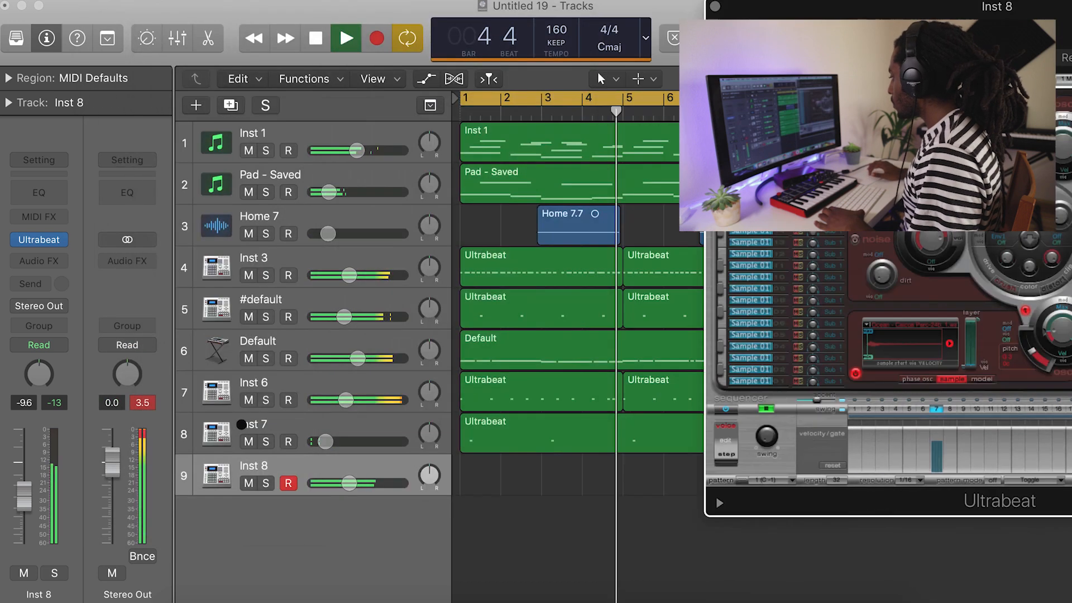
Place the Inst 8 percussion pattern as regions on its track at bars 1 and 3.
left_click_drag(759, 475, 565, 483)
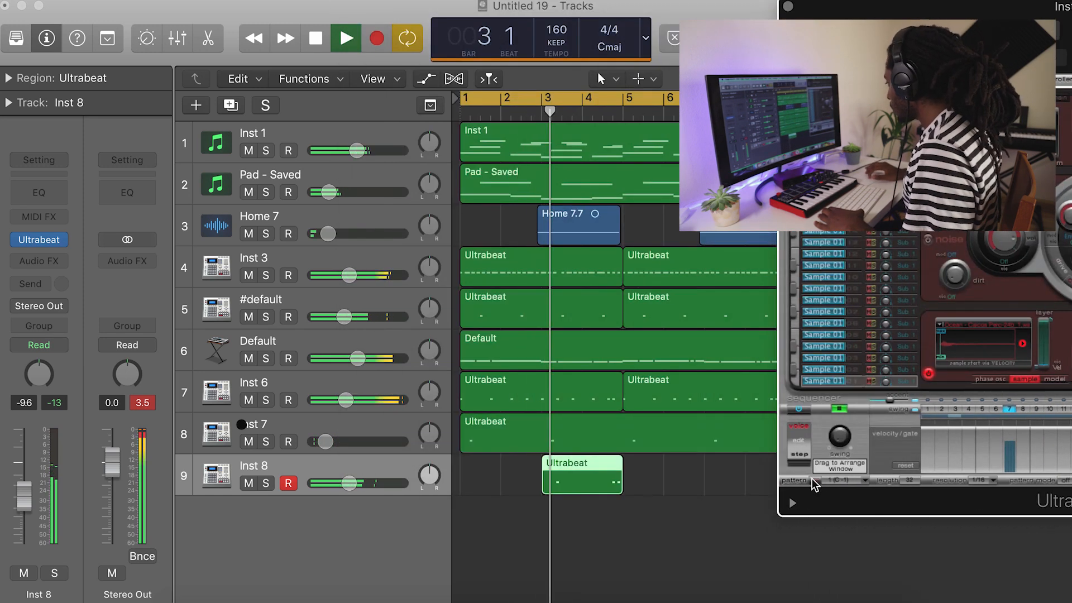
left_click_drag(812, 478, 468, 486)
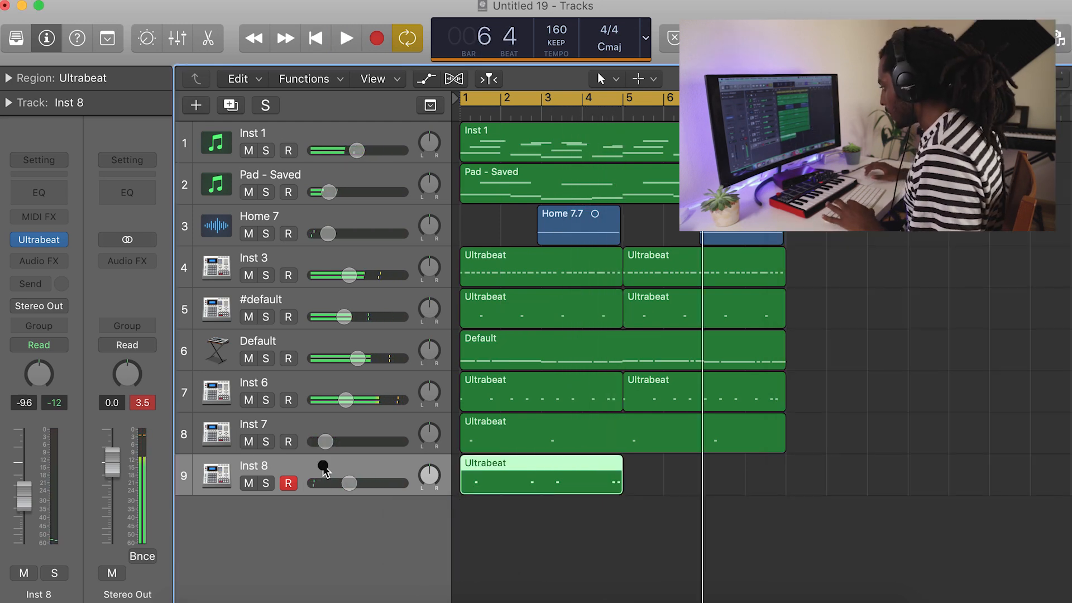
Duplicate the Inst 8 track with its settings and sequence the new track's Ultrabeat pattern on steps 15 and 19.
key("super+d")
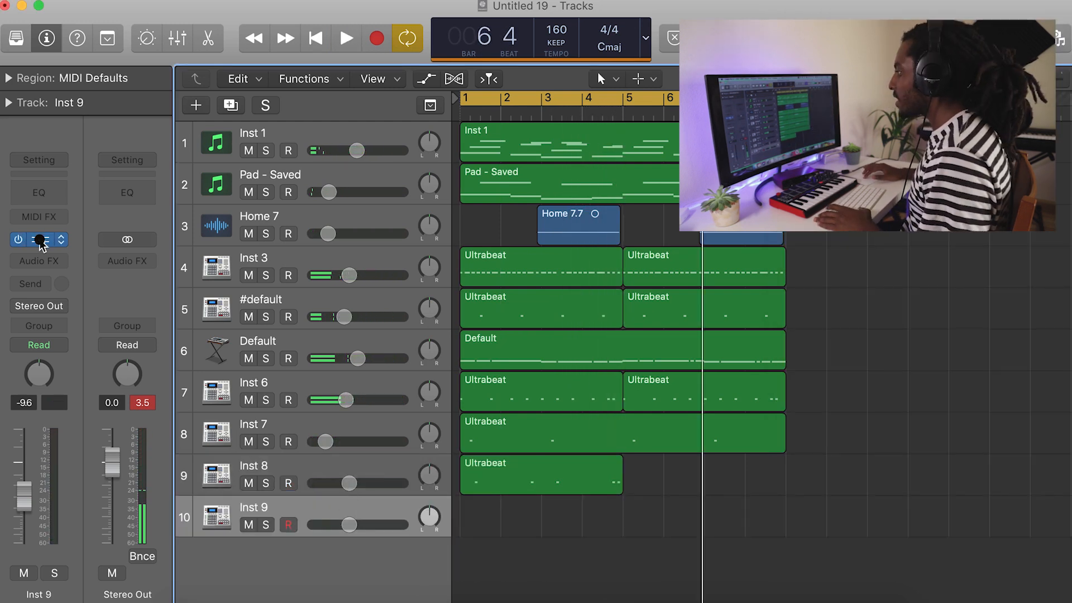
key("v")
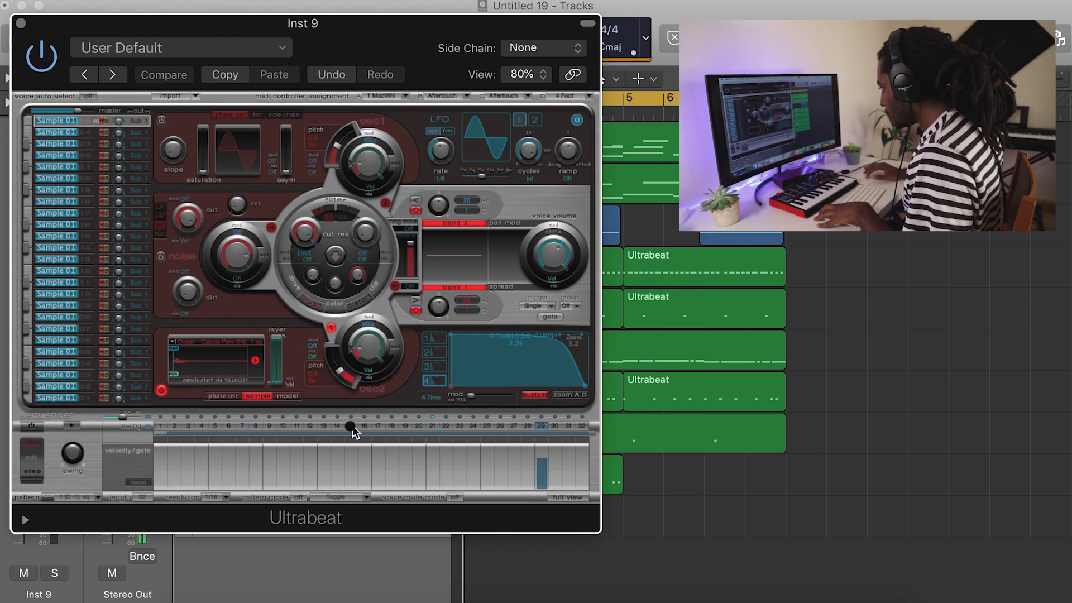
left_click(72, 426)
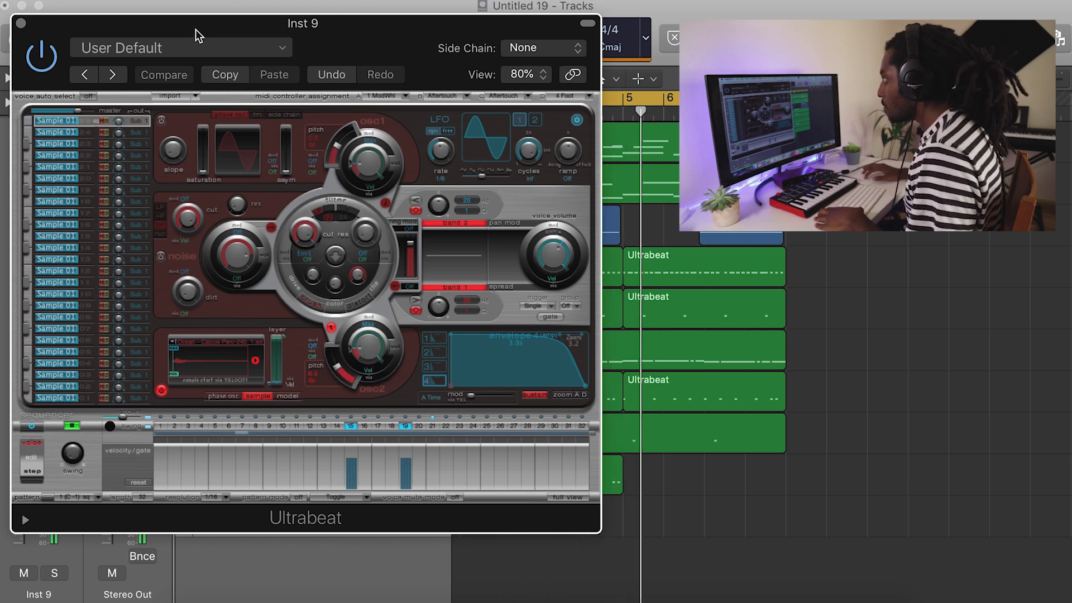
Move the Ultrabeat window clear of the channel strip and lower the Inst 9 track's volume to -14.6 dB.
left_click_drag(199, 32, 412, 24)
left_click_drag(19, 505, 20, 520)
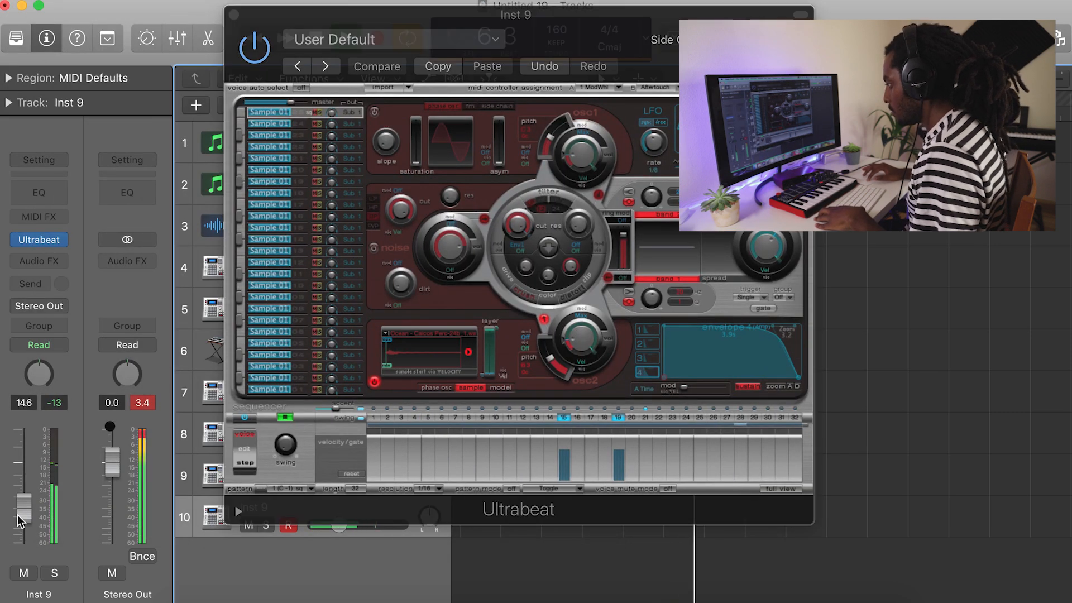
left_click_drag(279, 53, 673, 59)
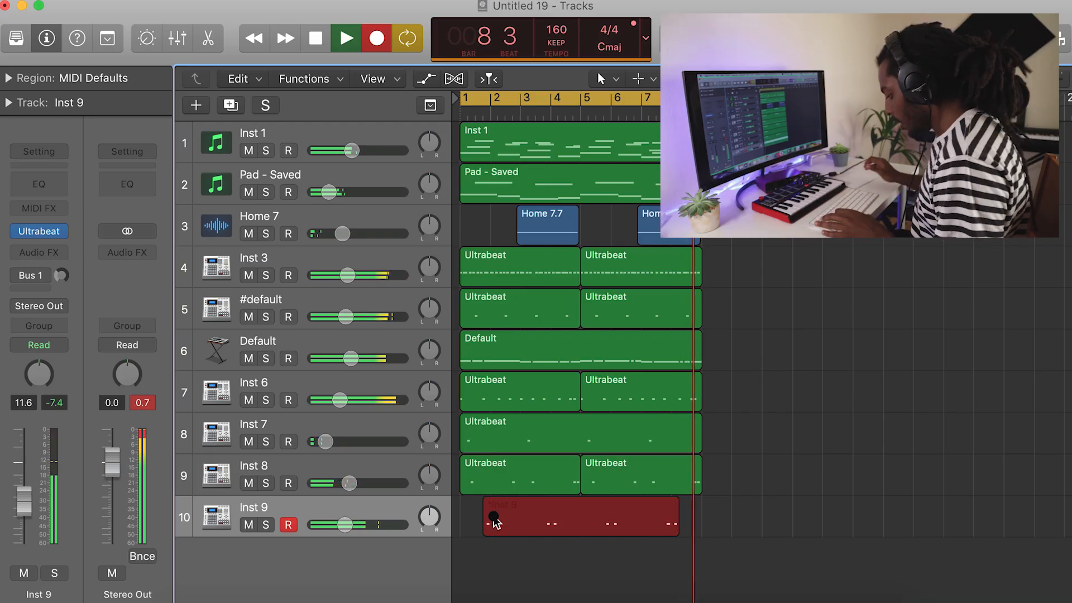
Finish recording the Inst 9 part, check its notes in the Piano Roll and lower the track's volume to -16.0 dB.
key("space")
double_click(547, 528)
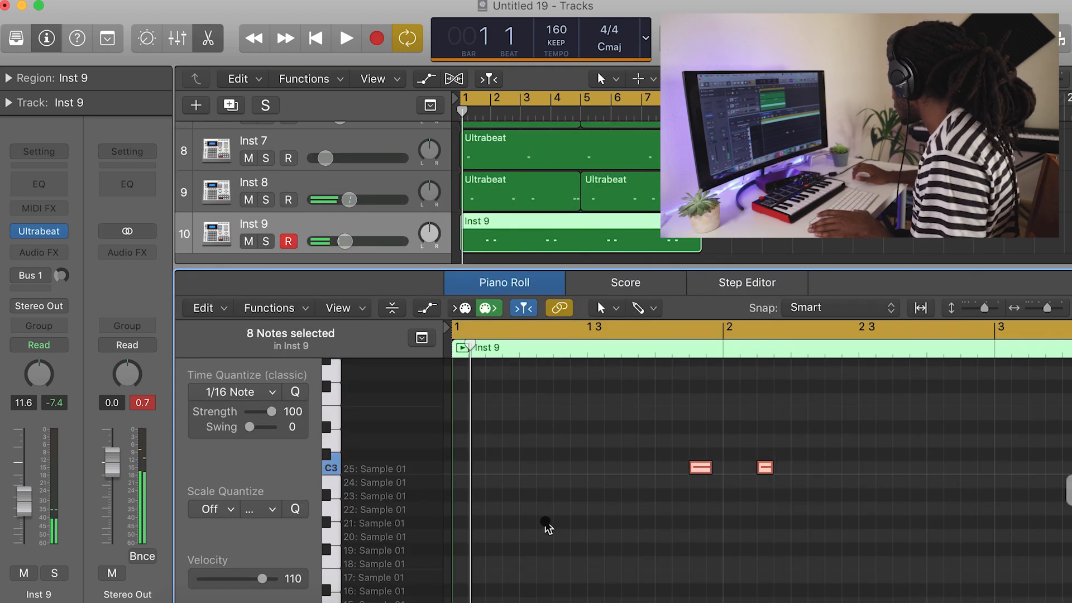
key("space")
left_click(1034, 310)
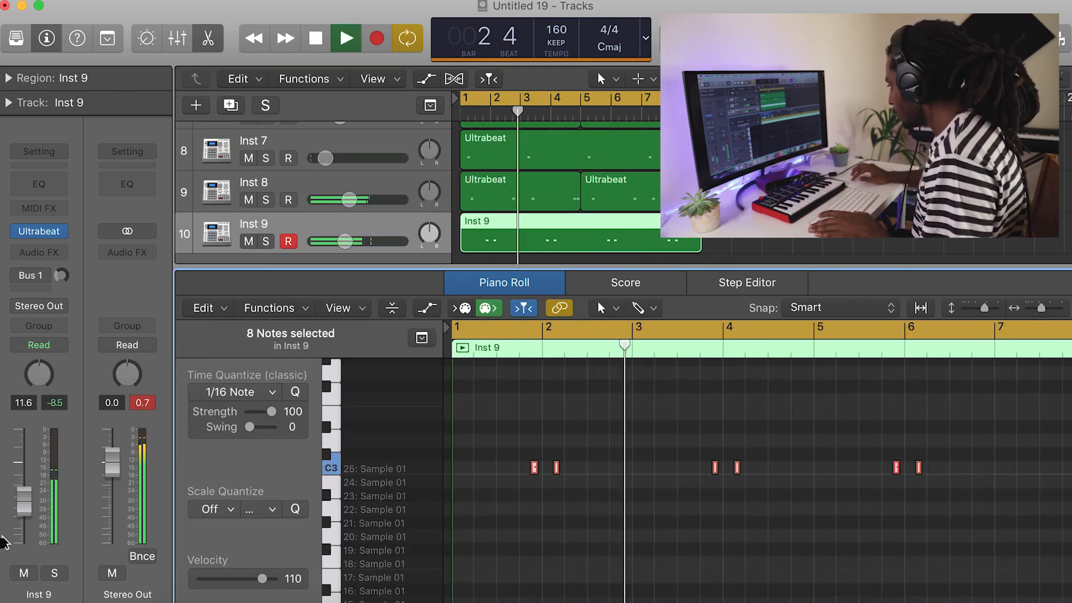
left_click_drag(24, 506, 23, 521)
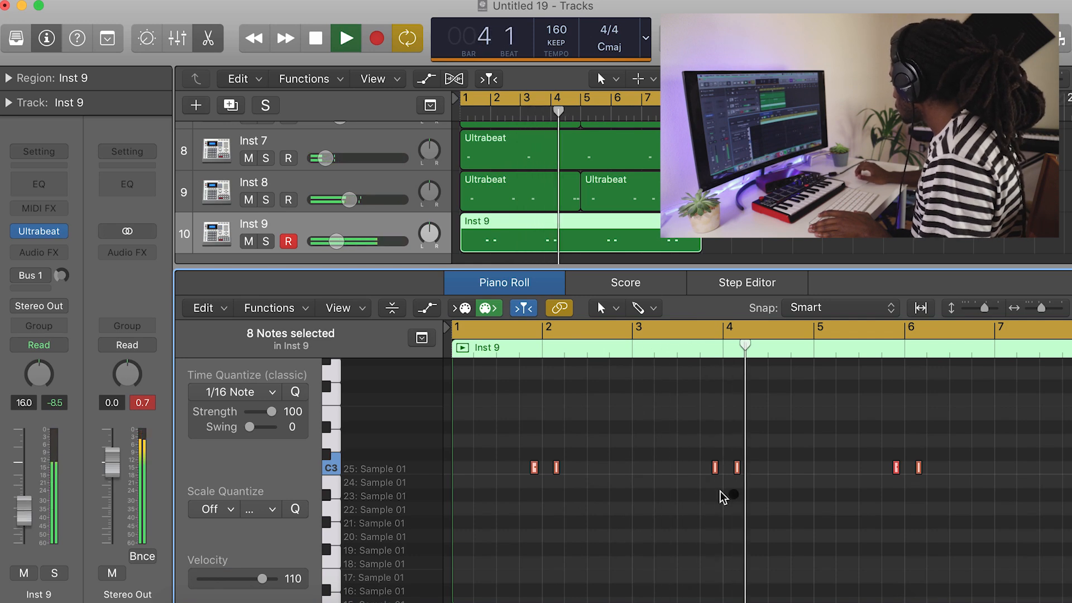
scroll(782, 497, "right", 2)
scroll(816, 500, "right", 3)
left_click(749, 491)
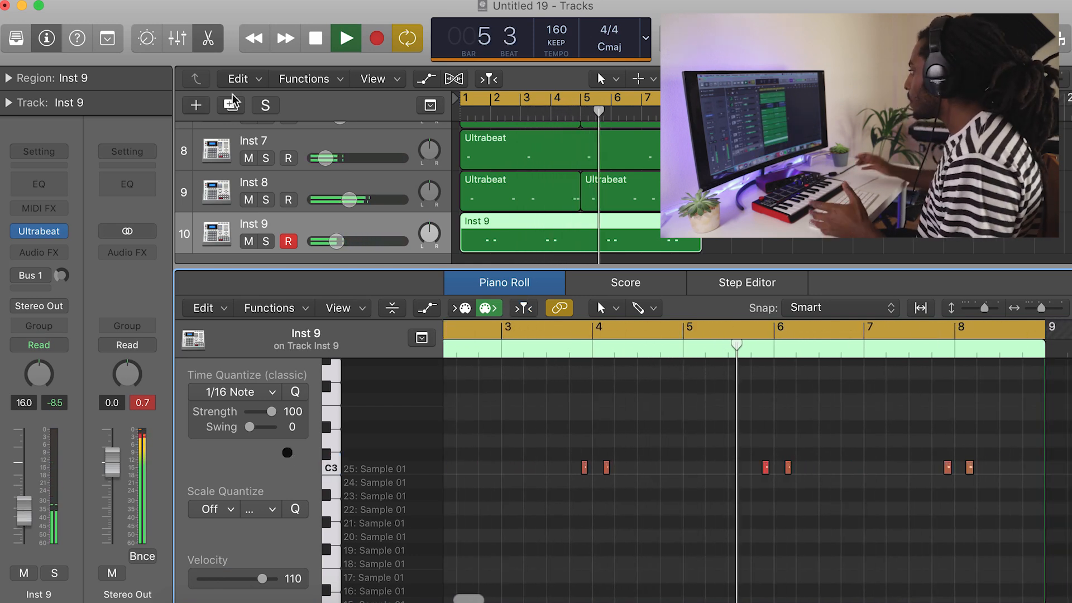
left_click(207, 38)
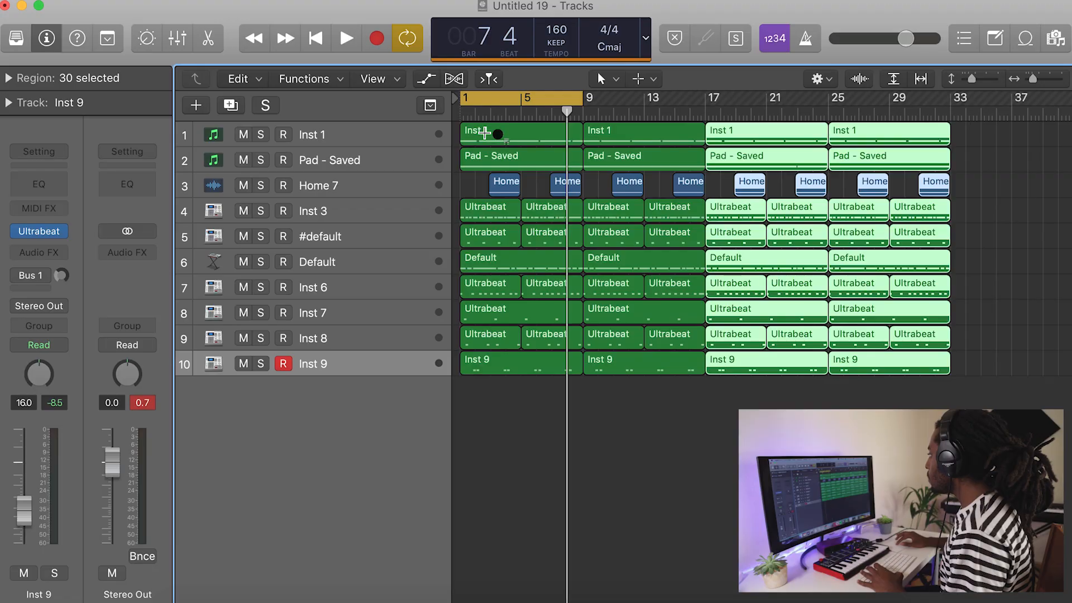
Delete all regions from bar 1 to bar 9 except the Inst 1 melody and play the arrangement.
left_click(568, 437)
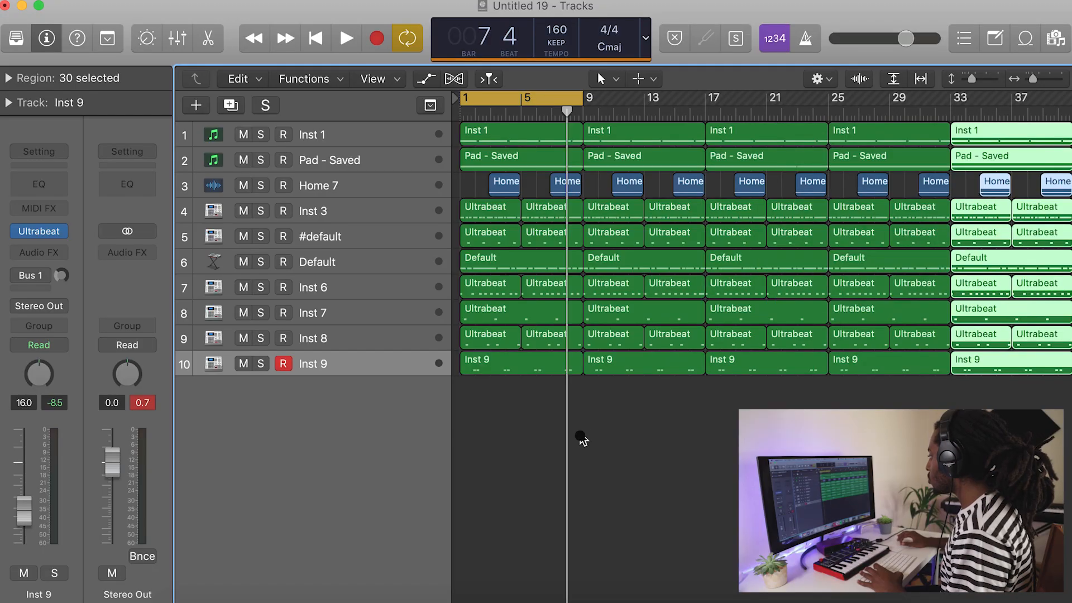
left_click_drag(568, 437, 476, 181)
left_click_drag(553, 390, 494, 157)
key("Delete")
key("space")
Set the cycle range to bars 9–17 and move the block of regions at bar 17 to bar 9.
left_click_drag(527, 97, 649, 99)
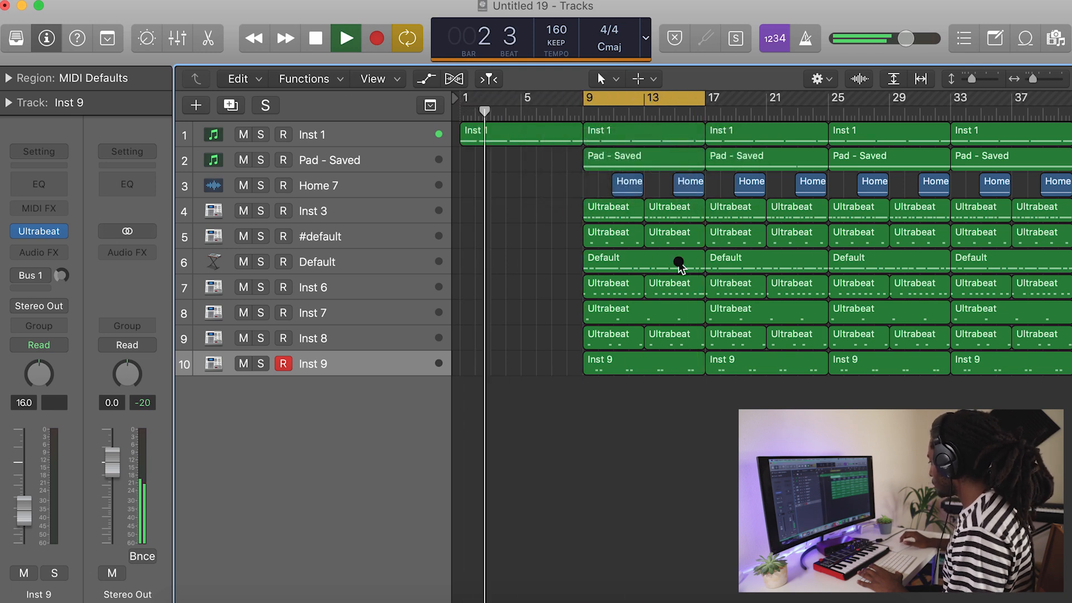
left_click(612, 166)
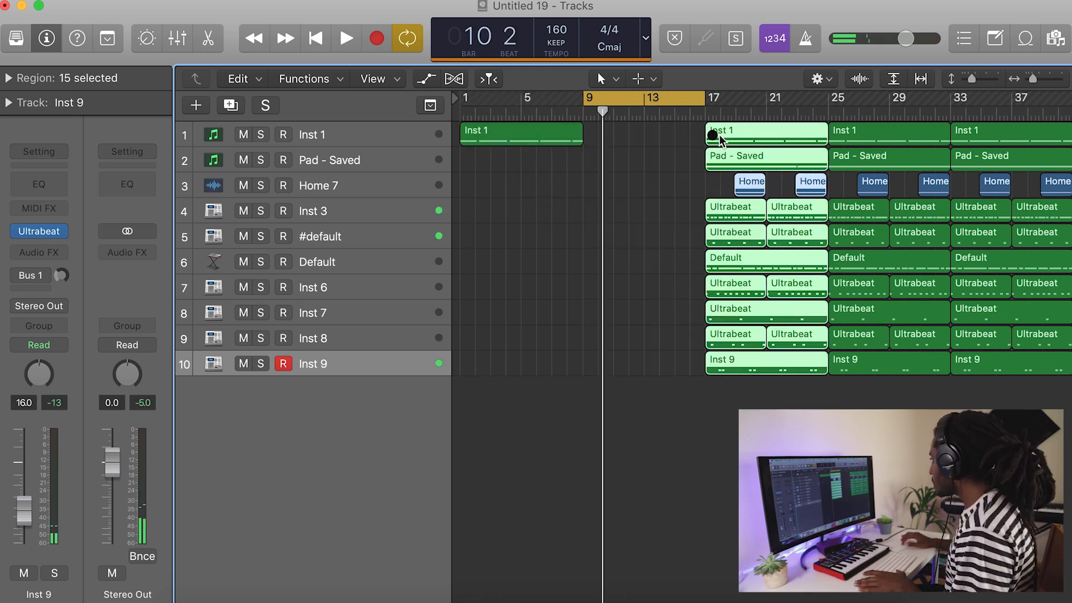
left_click_drag(736, 138, 620, 137)
key("space")
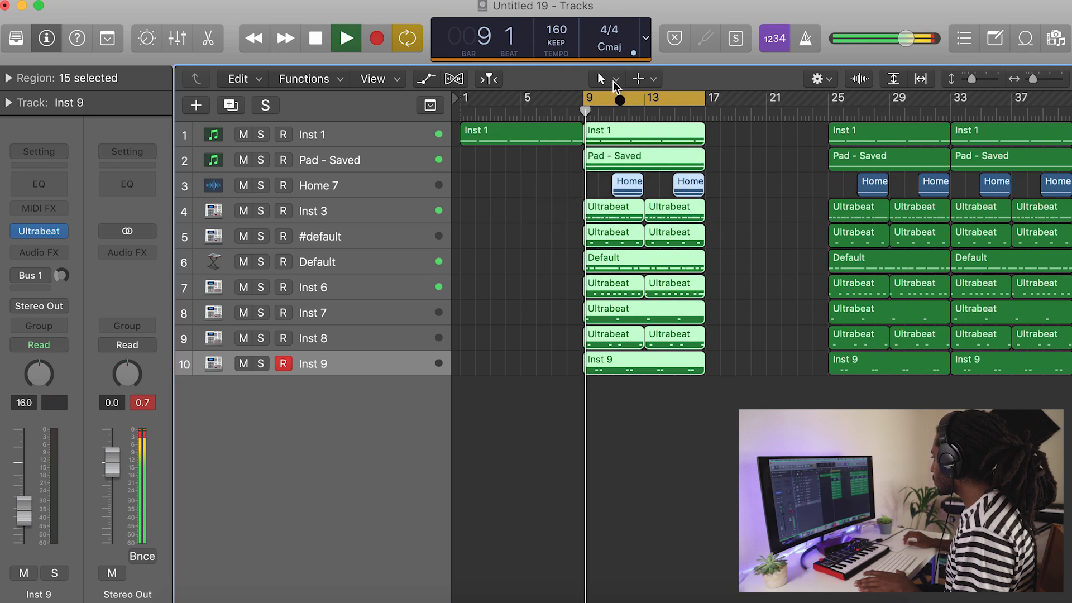
Delete both Home 7 audio regions between bars 9 and 17.
left_click(713, 163)
left_click(628, 184)
key("Delete")
left_click(687, 181)
key("Delete")
key("space")
key("space")
Replace the Inst 8 region at bar 9 with a copy of the bar 13 one and delete the Inst 9 region at bar 9.
left_click(622, 343)
key("Delete")
left_click(674, 335)
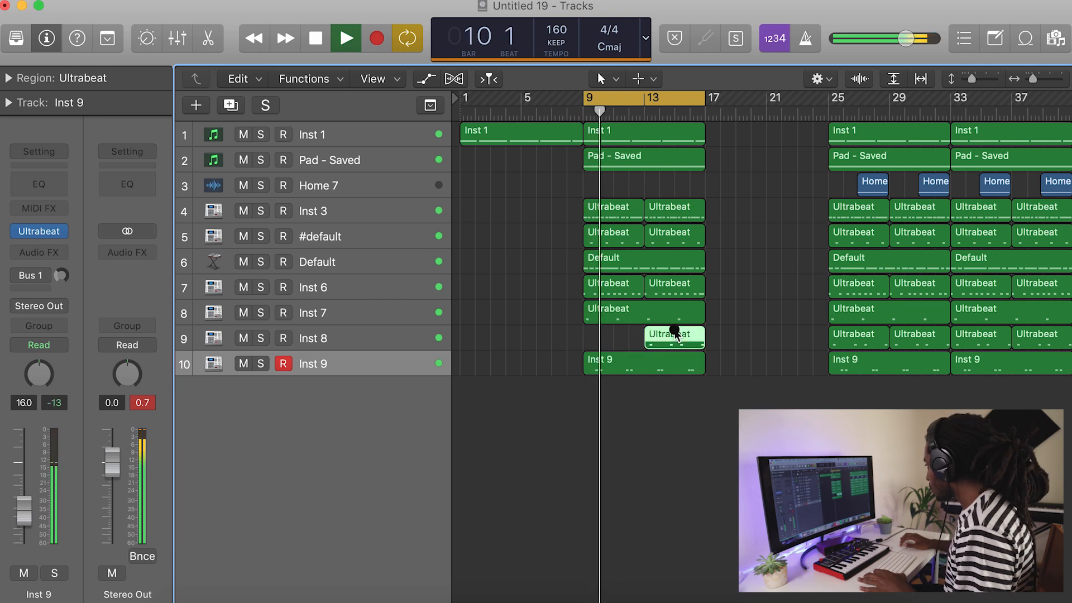
left_click_drag(675, 335, 613, 337)
left_click(651, 366)
key("Delete")
Move the block of regions on all tracks from bar 25 to bar 17.
scroll(804, 348, "right", 3)
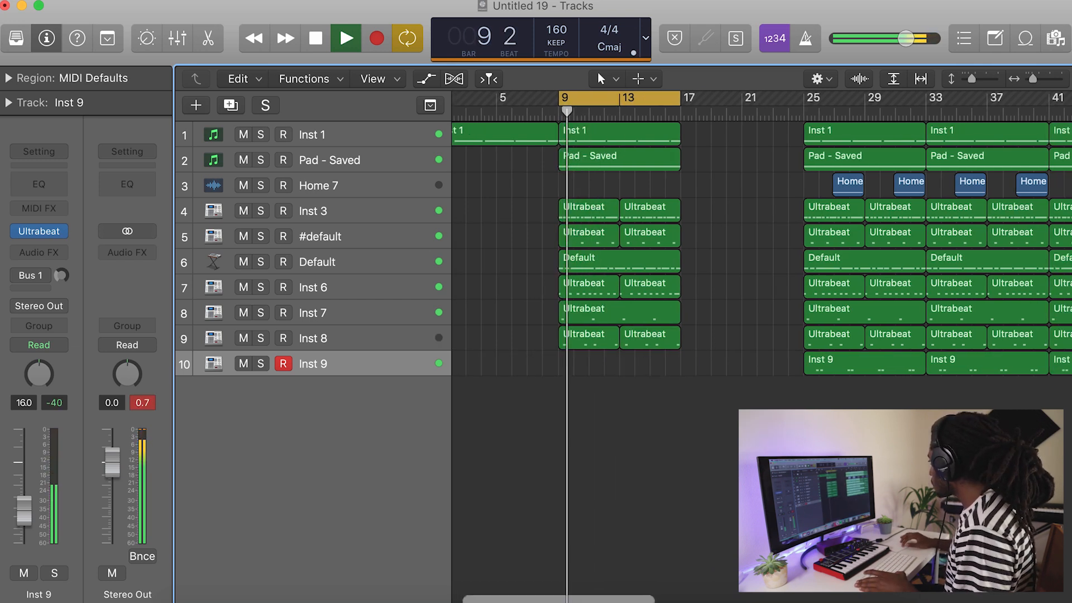
left_click_drag(902, 409, 808, 111)
left_click(738, 246)
left_click_drag(873, 404, 672, 136)
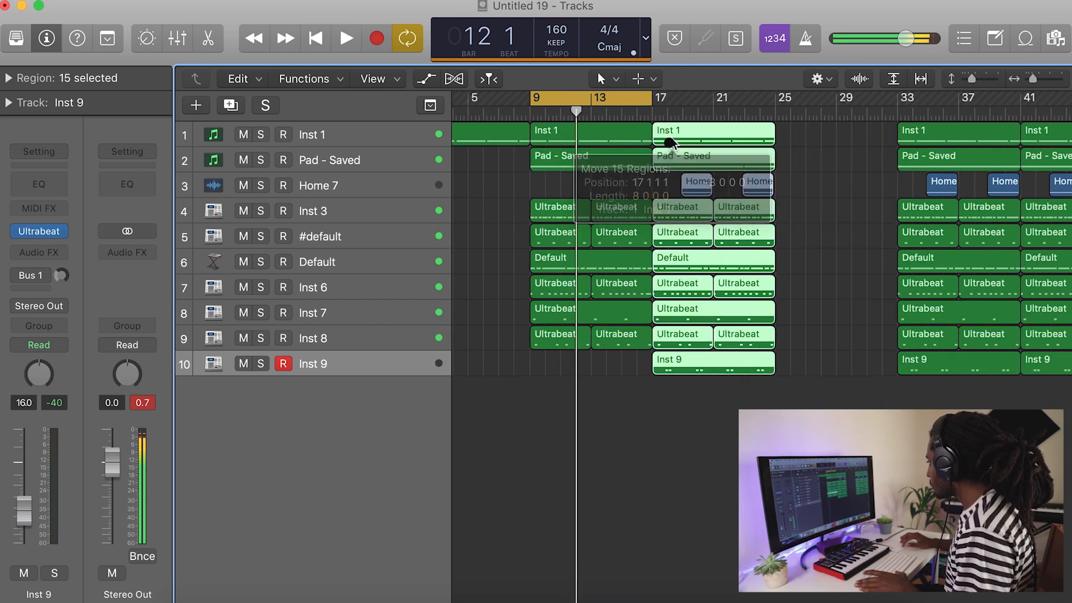
Delete both Inst 6 regions between bars 9 and 17.
left_click(569, 306)
left_click(570, 286)
key("Delete")
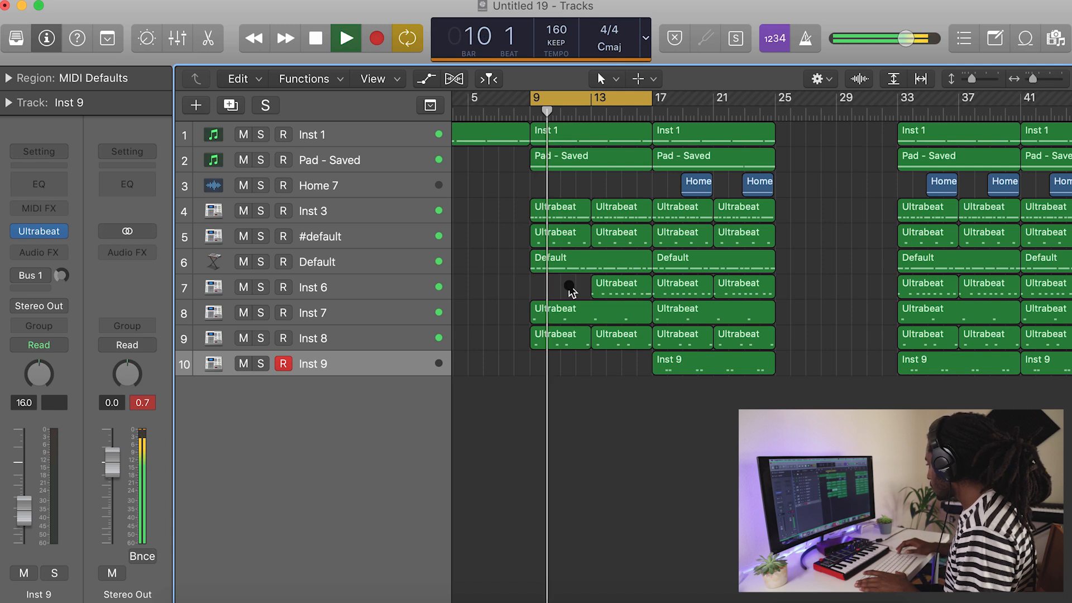
left_click(616, 283)
key("Delete")
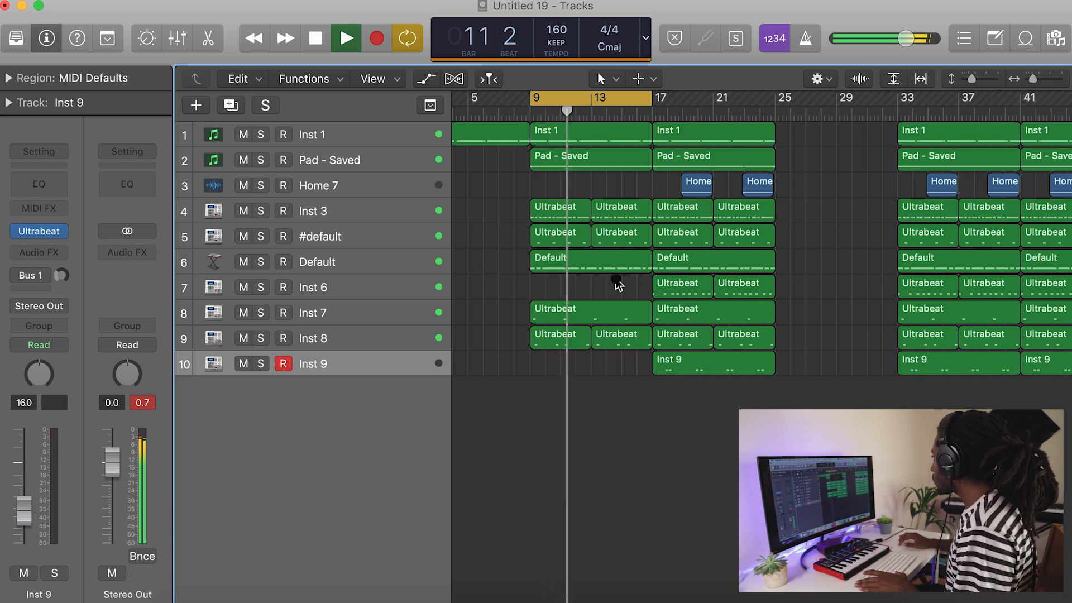
Set the cycle range to bars 17–25 and move the block of regions at bar 33 to bar 25.
left_click_drag(646, 96, 776, 97)
scroll(1058, 394, "right", 2)
left_click_drag(944, 392, 730, 139)
scroll(802, 199, "right", 2)
left_click(802, 199)
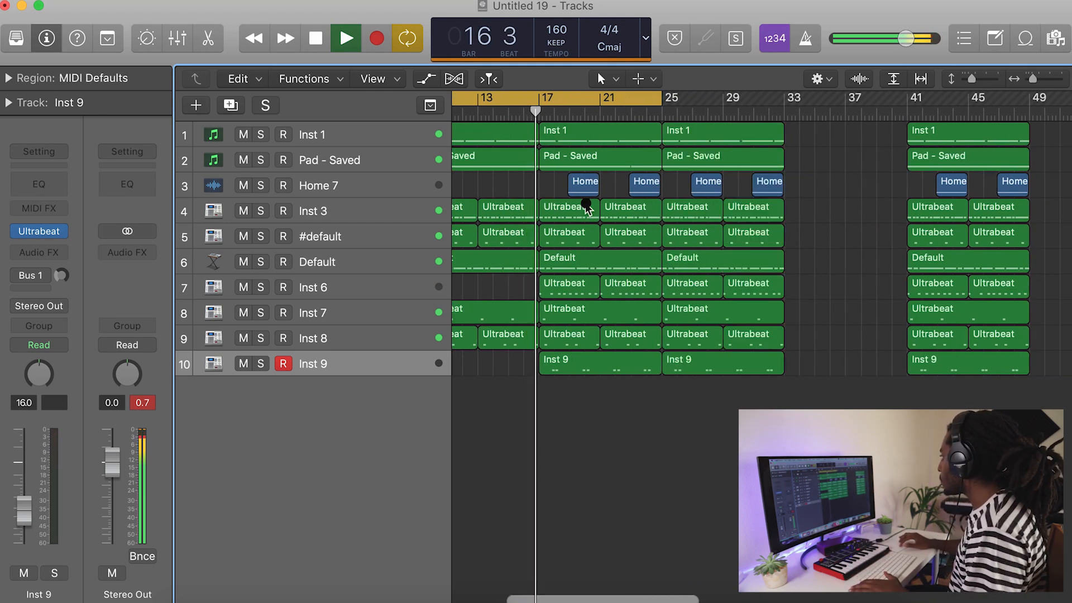
Set the cycle range to bars 25–33 and delete the Inst 6 and Inst 8 regions within it.
left_click_drag(667, 99, 784, 95)
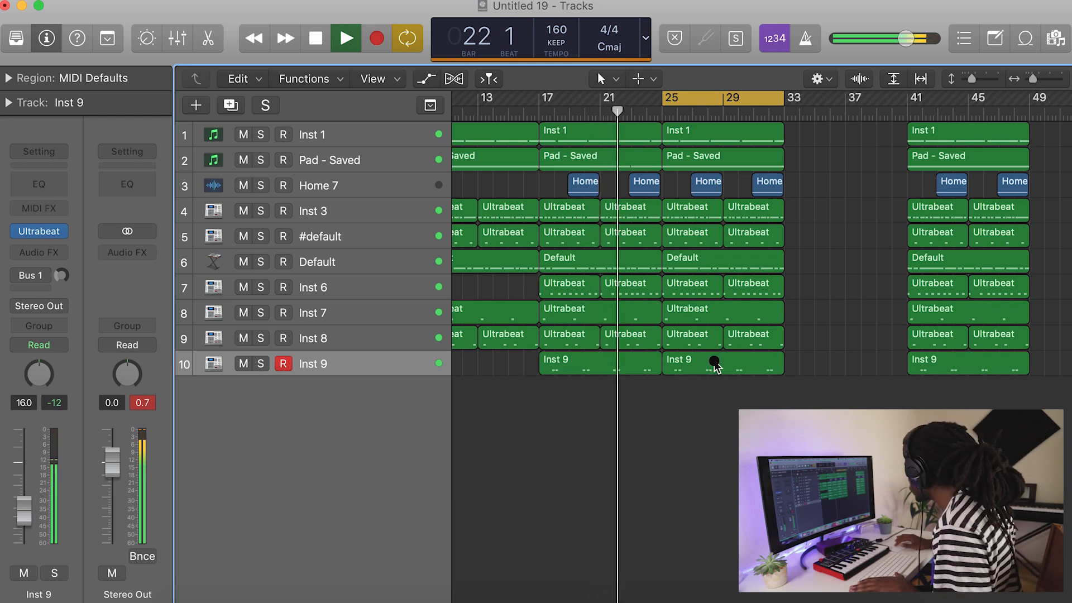
left_click(687, 284)
key("Delete")
left_click(761, 287)
key("Delete")
left_click(695, 338)
key("Delete")
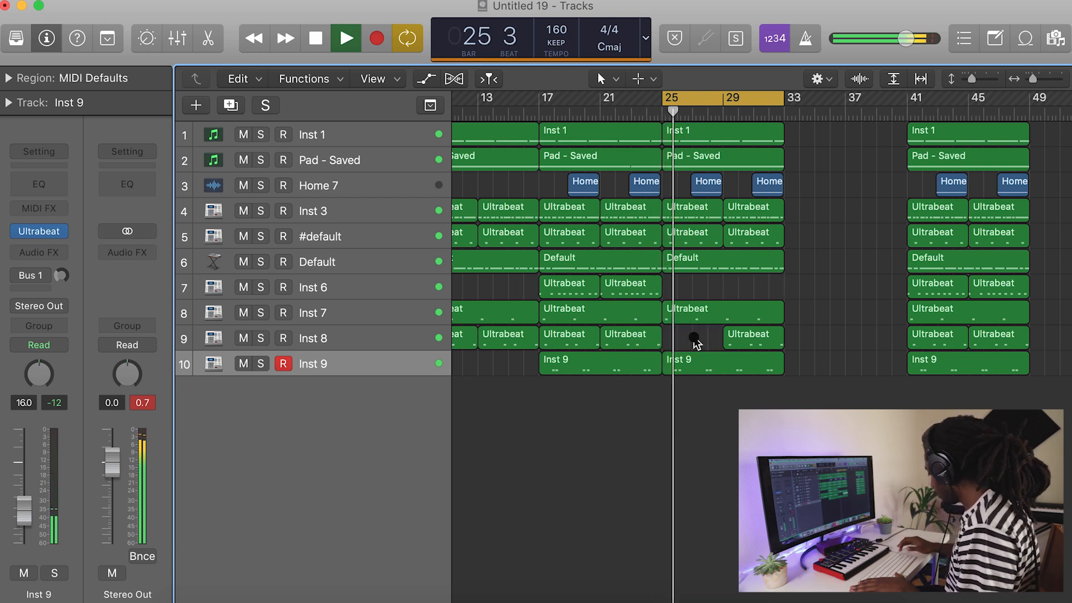
left_click(737, 338)
key("Delete")
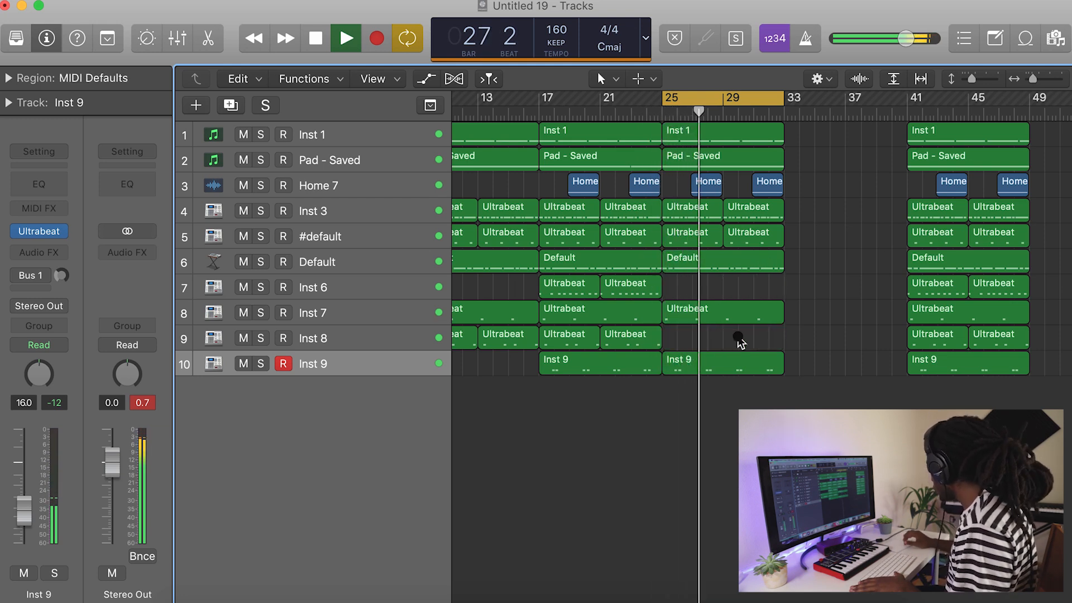
Move the block of regions at bar 41 to bar 33 and set the cycle range to bars 33–41.
left_click_drag(1017, 400, 802, 133)
left_click_drag(747, 99, 866, 97)
left_click(997, 206)
scroll(997, 205, "right", 3)
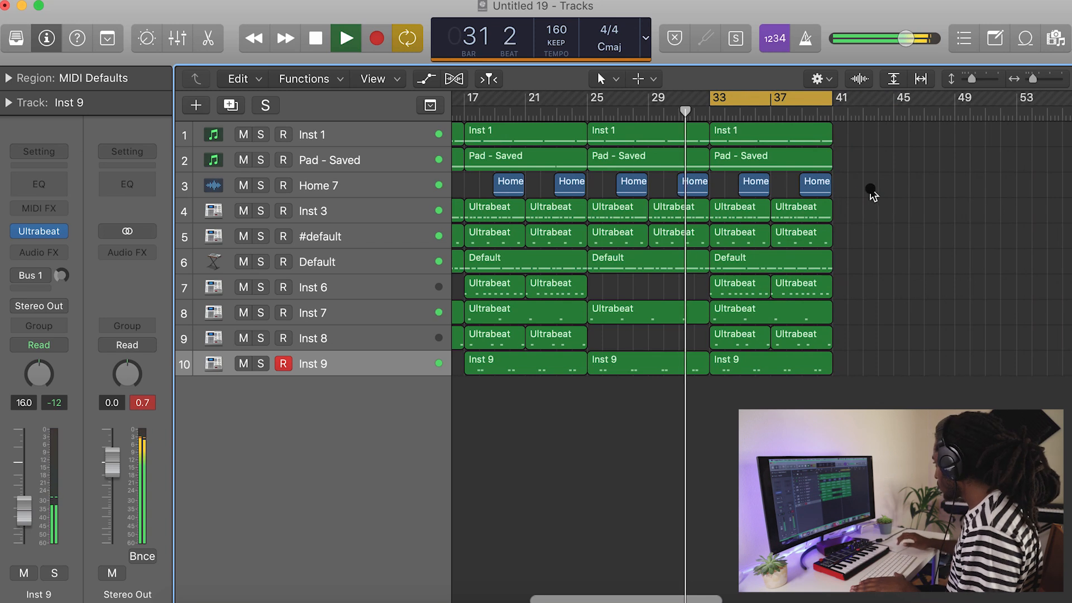
Delete the Home 7, Inst 8 and Inst 9 regions between bars 33 and 41.
left_click_drag(873, 194, 743, 185)
key("Delete")
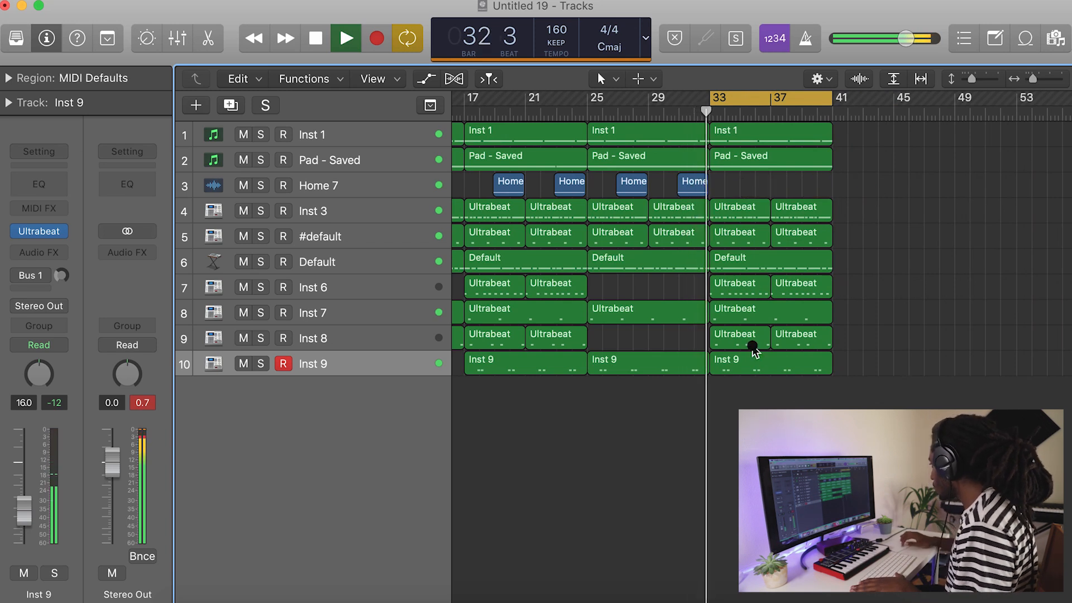
left_click(757, 363)
key("Delete")
left_click_drag(802, 360, 742, 340)
key("Delete")
Copy the block of regions from bar 33 to bar 41 and set the cycle range to bars 41–49.
left_click_drag(839, 362, 850, 132)
scroll(561, 129, "right", 5)
left_click_drag(557, 96, 681, 99)
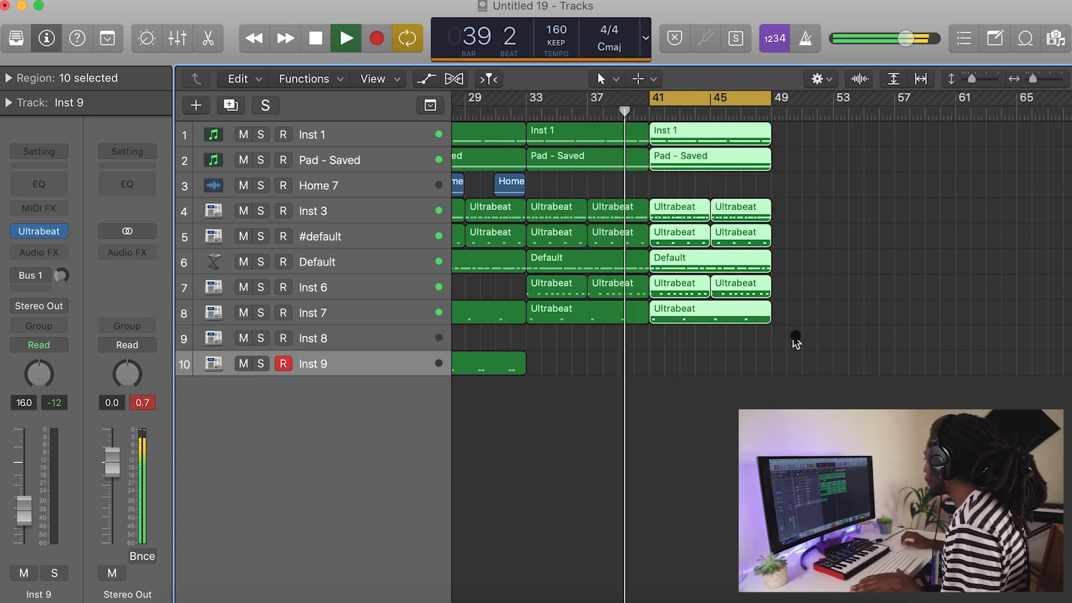
left_click(735, 334)
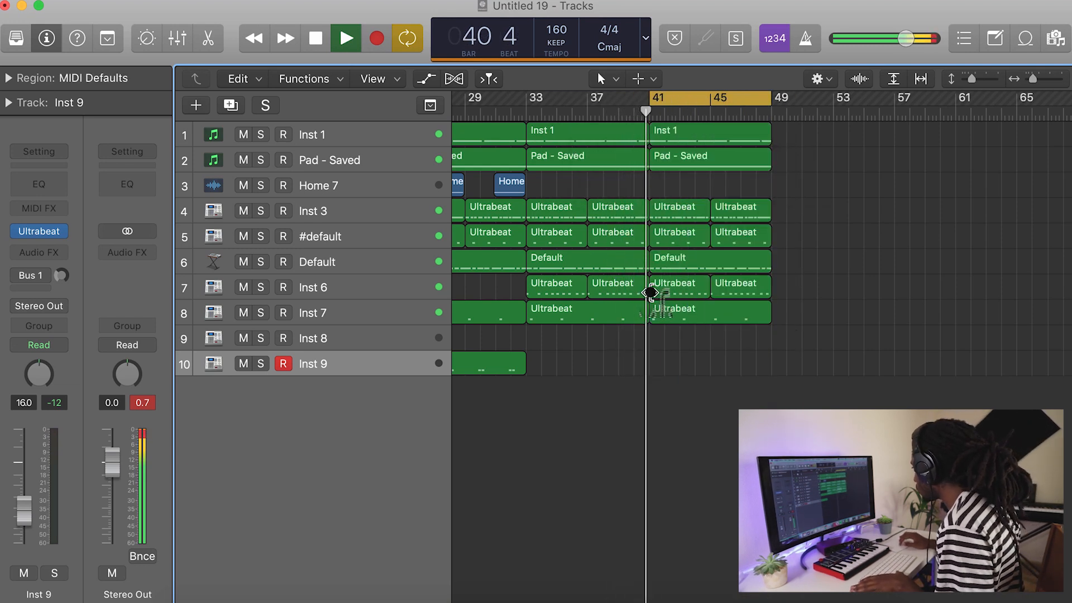
Trim the starts of the bar 41 regions on the Inst 3, #default and Inst 6 tracks to bar 42.
key("space")
left_click_drag(651, 290, 667, 289)
left_click_drag(655, 241, 667, 211)
key("space")
Copy the Inst 1 melody region from bar 41 to bar 49.
left_click_drag(1033, 86, 1028, 83)
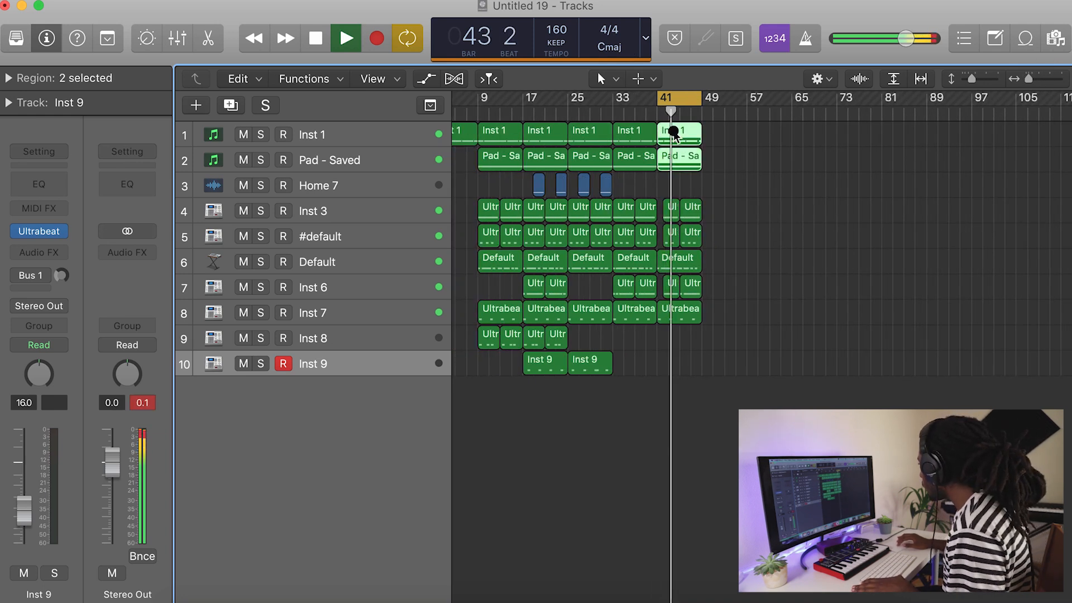
left_click_drag(724, 137, 715, 140)
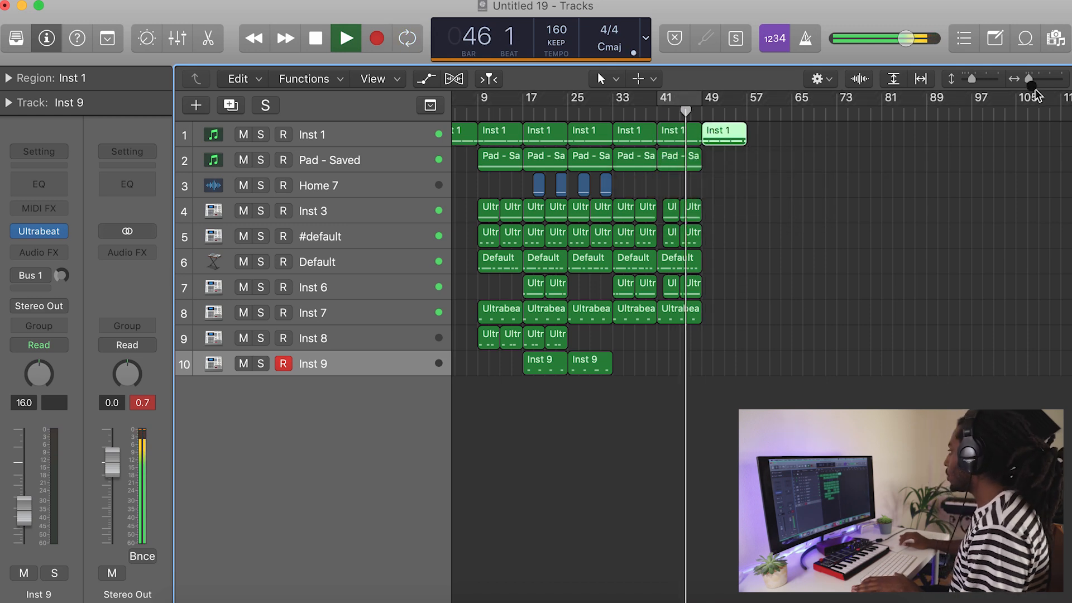
left_click_drag(1031, 84, 1028, 86)
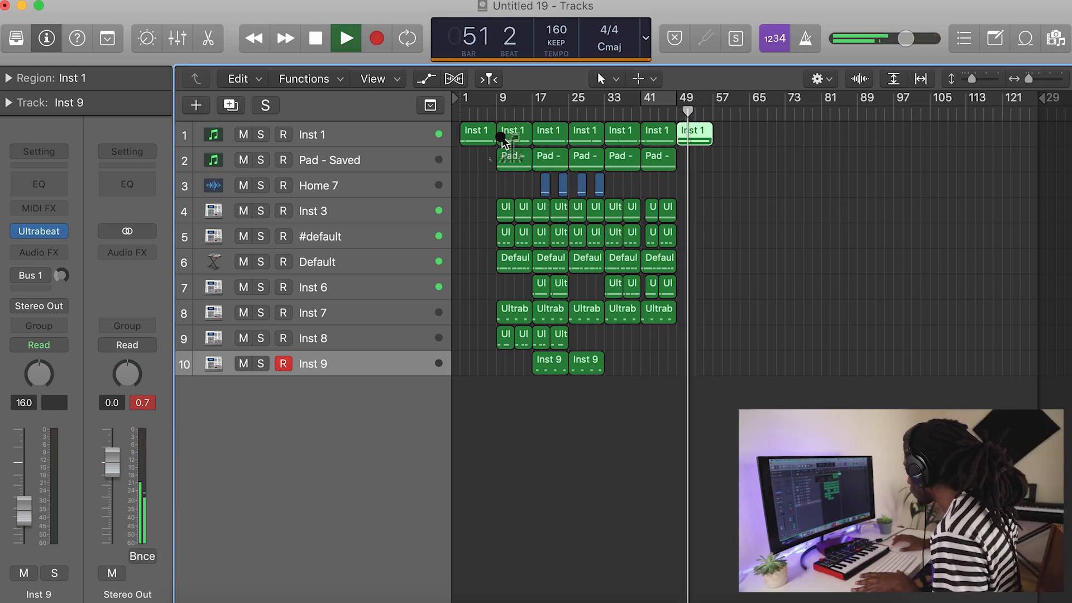
Set the cycle range to span bars 9–57.
left_click_drag(503, 103, 707, 104)
left_click_drag(505, 99, 499, 102)
left_click_drag(707, 103, 713, 104)
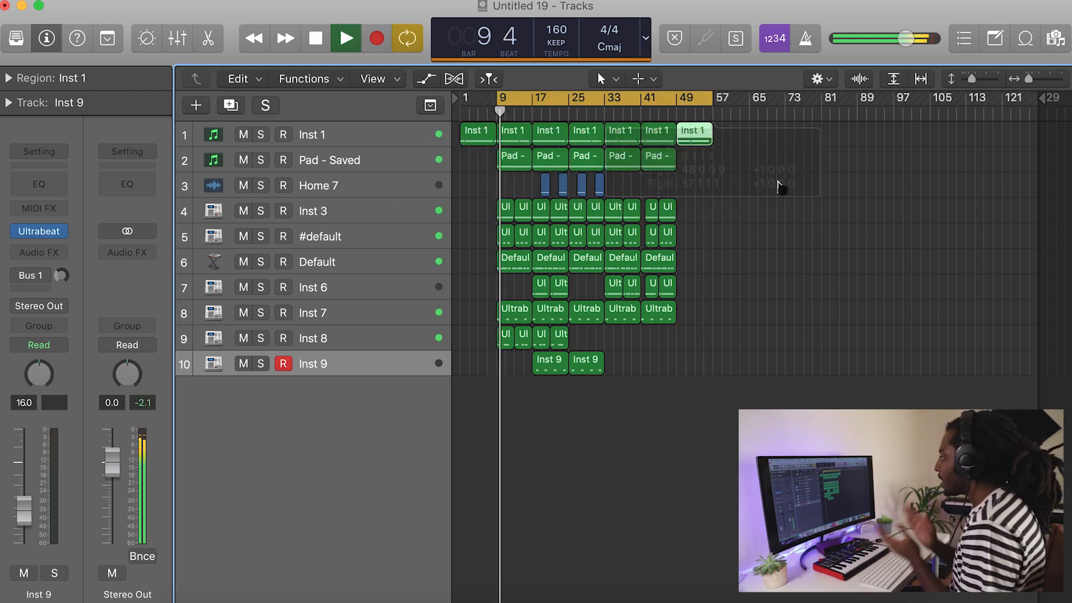